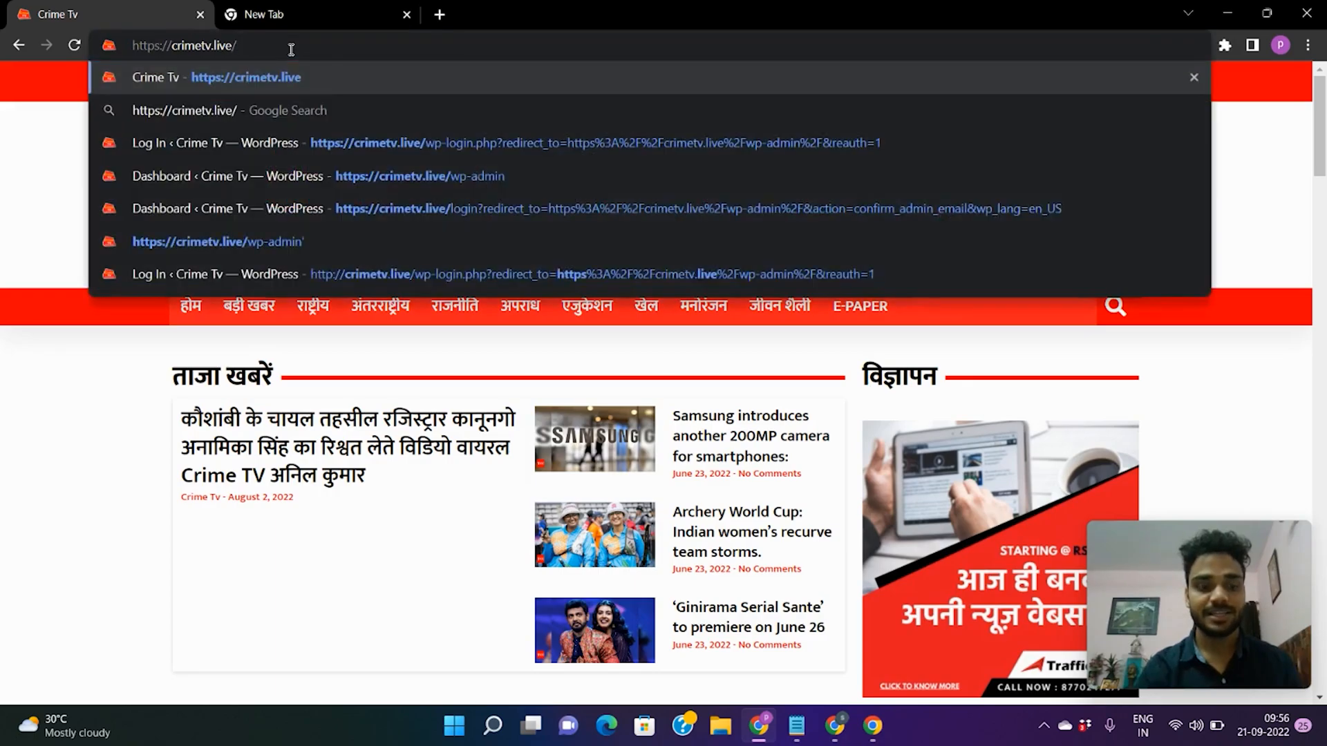
Go to the site's wp-admin page and sign in with the admin username and password.
{"action": "type", "text": "wp-"}
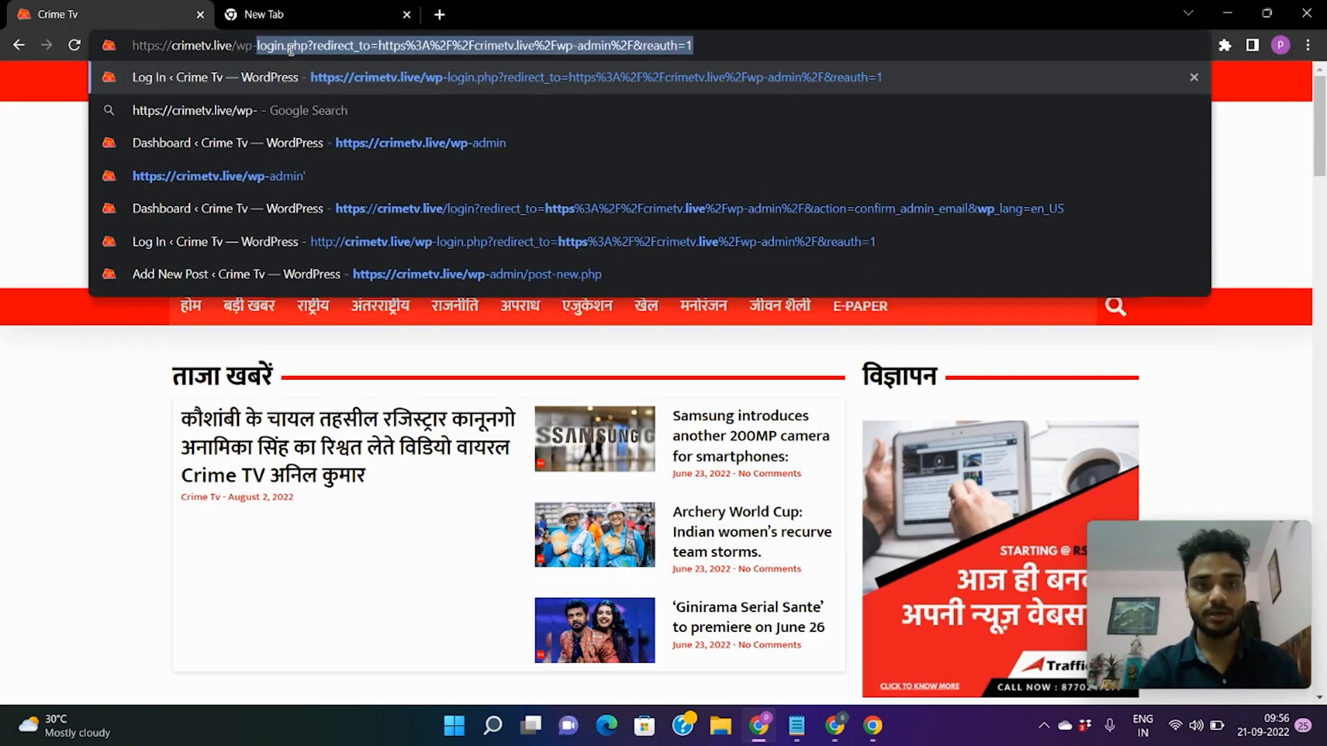
{"action": "type", "text": "admin"}
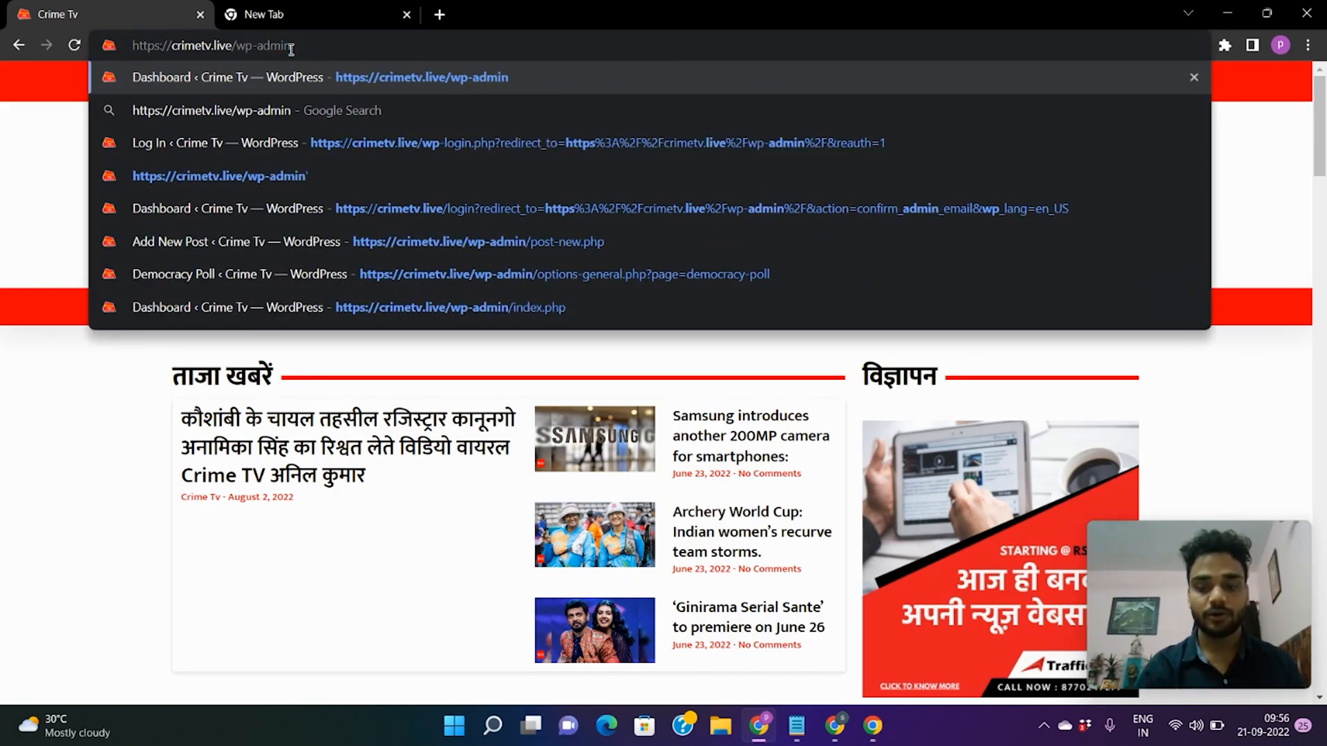
{"action": "key", "text": "Return"}
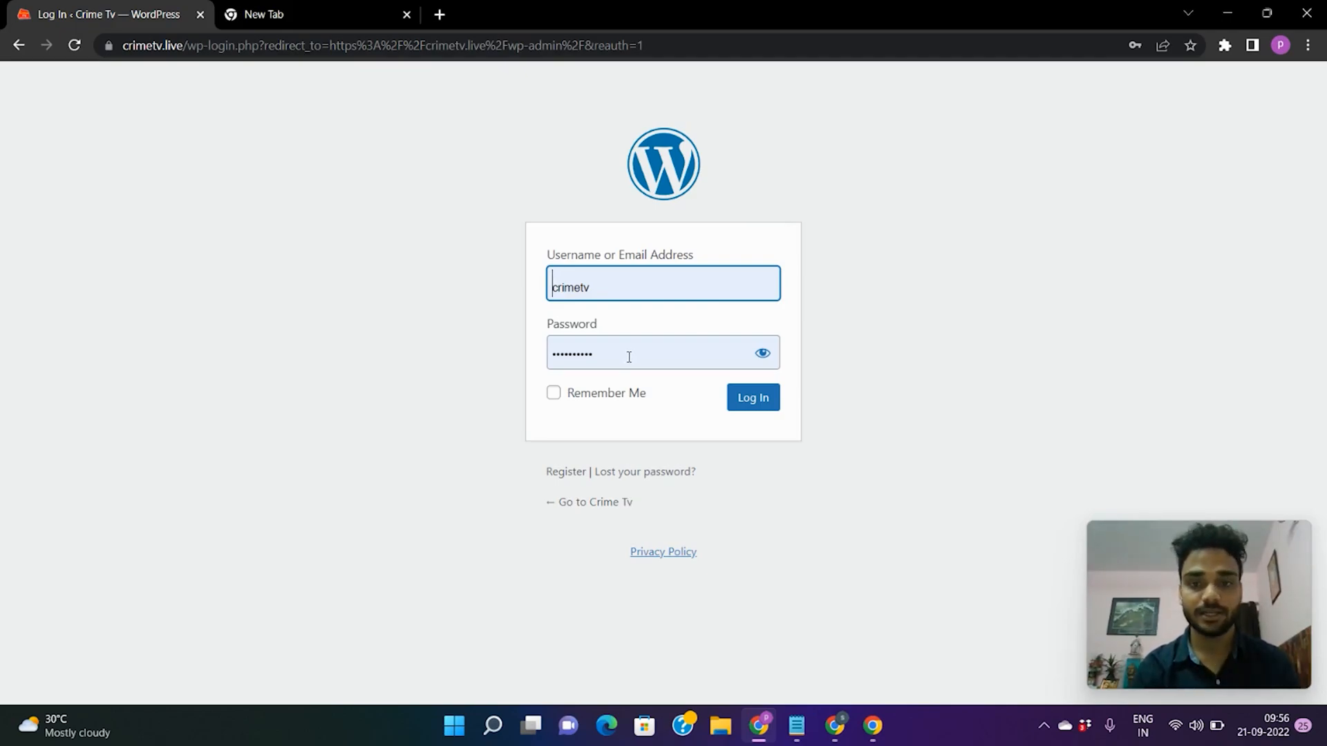
{"action": "left_click", "coordinate": [748, 408]}
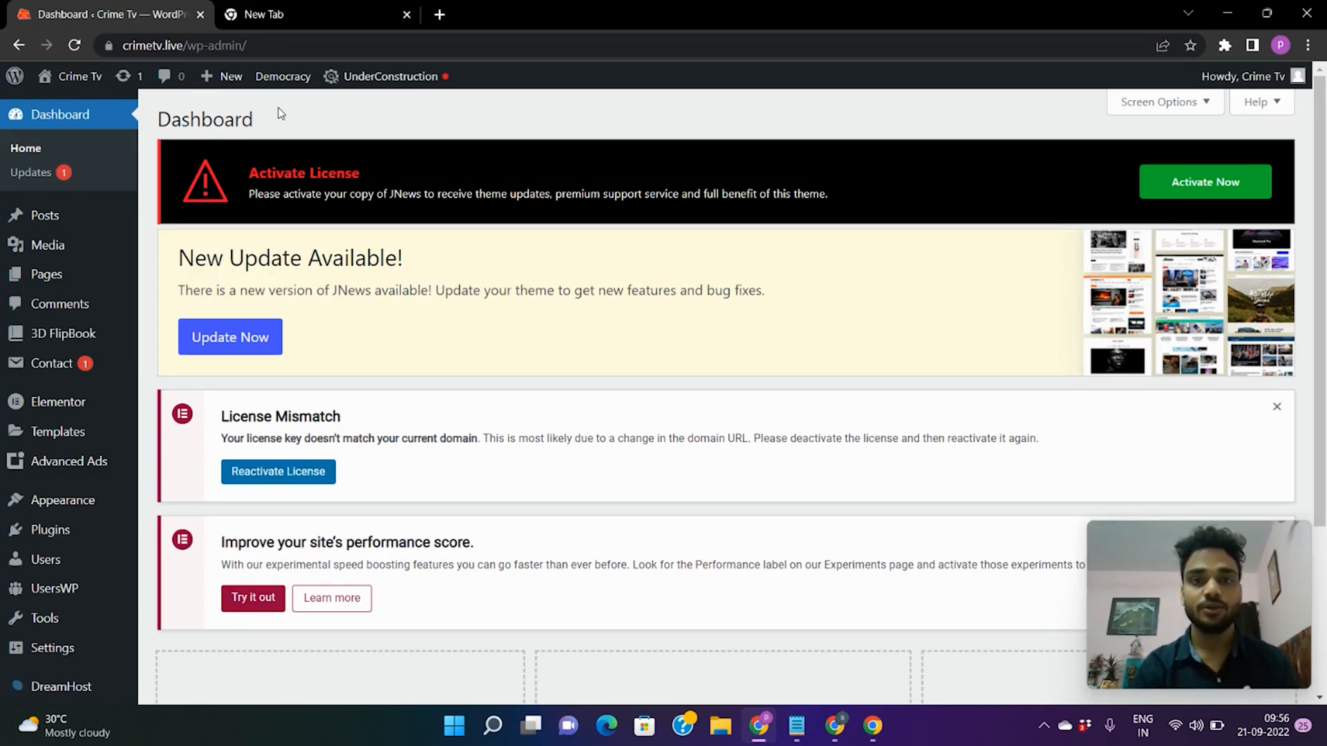
Open the live Crime Tv site in a new browser tab.
{"action": "mouse_move", "coordinate": [70, 88]}
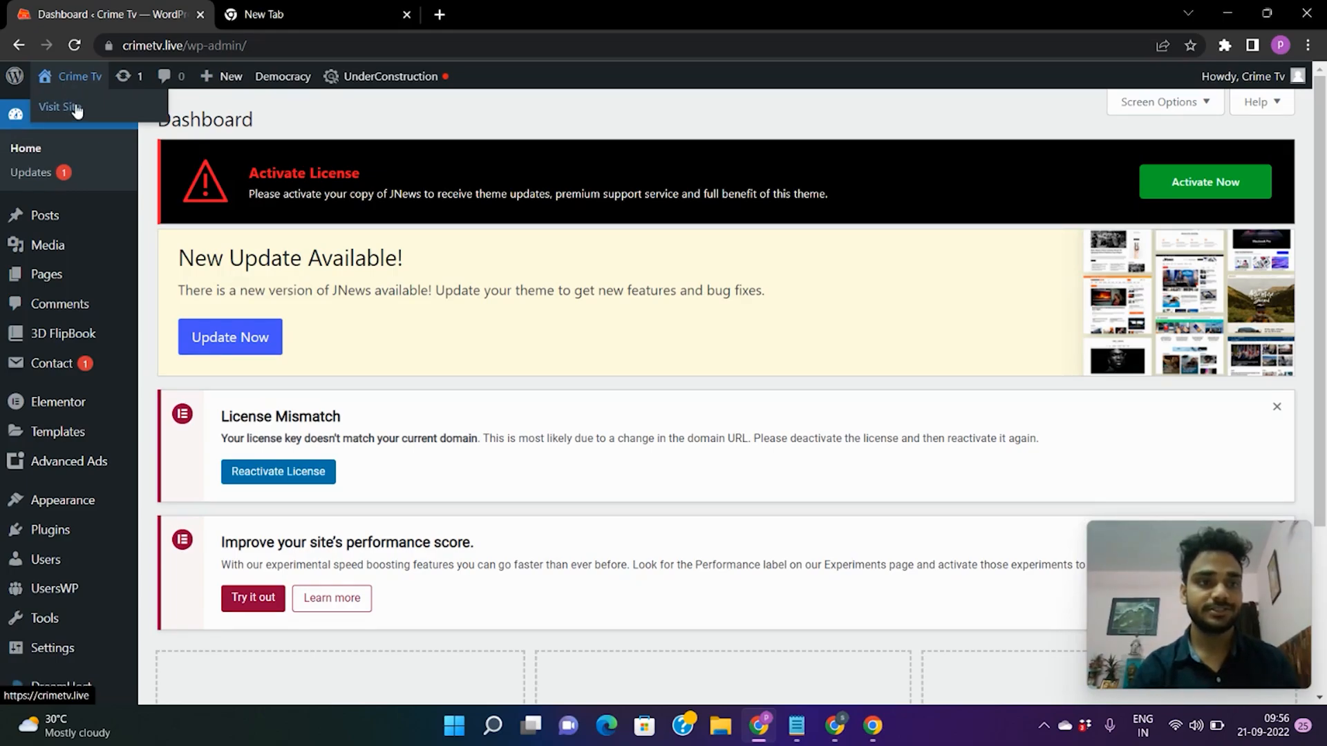
{"action": "right_click", "coordinate": [76, 110]}
{"action": "left_click", "coordinate": [142, 122]}
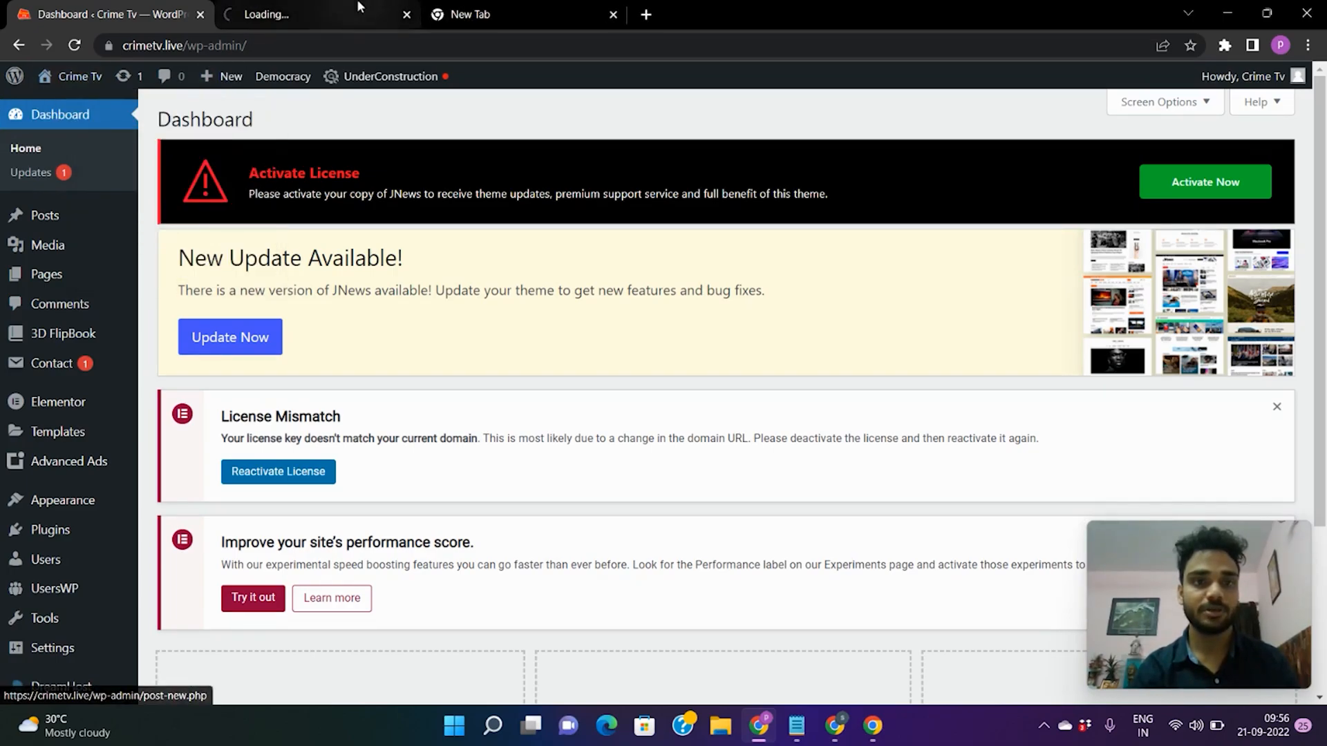
{"action": "left_click", "coordinate": [358, 8]}
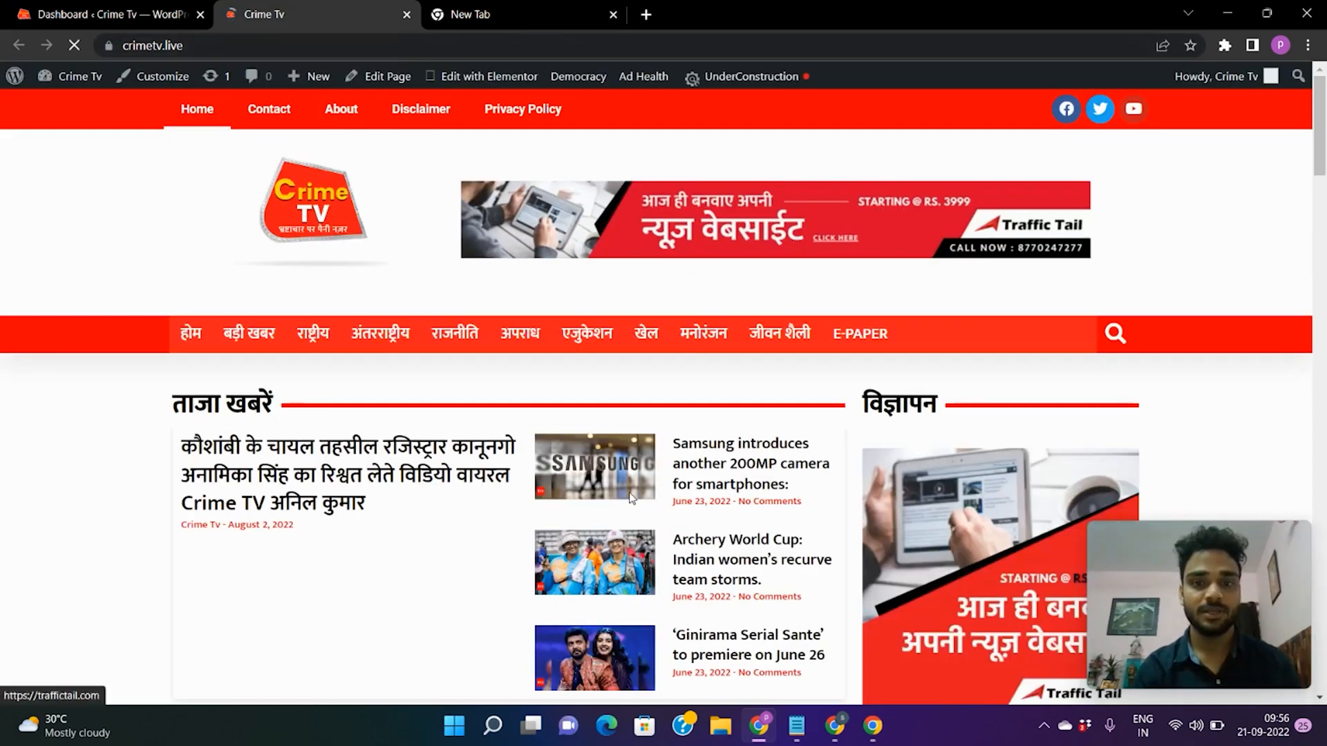
Look over the live site's homepage, then go back to the admin Dashboard.
{"action": "scroll", "coordinate": [713, 388], "scroll_direction": "down", "scroll_amount": 12}
{"action": "scroll", "coordinate": [711, 389], "scroll_direction": "up", "scroll_amount": 6}
{"action": "scroll", "coordinate": [712, 388], "scroll_direction": "up", "scroll_amount": 10}
{"action": "left_click", "coordinate": [73, 11]}
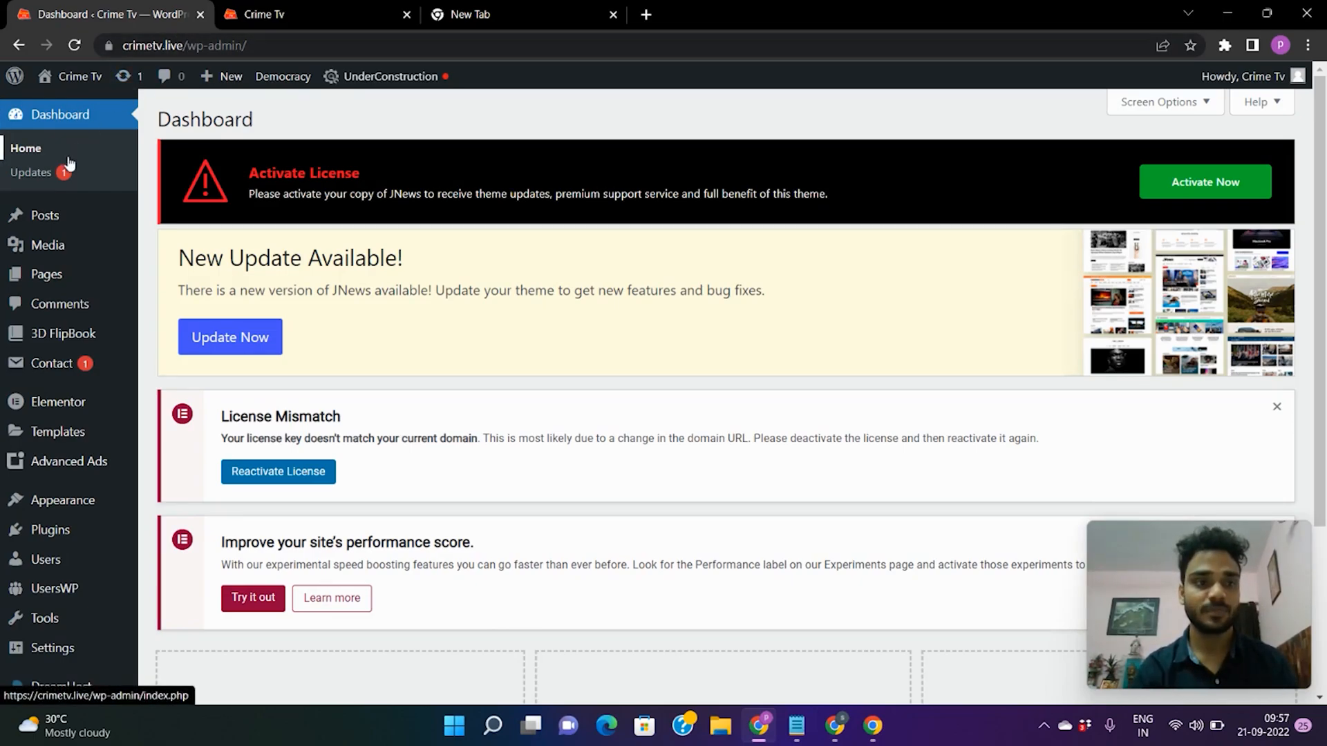
{"action": "mouse_move", "coordinate": [54, 216]}
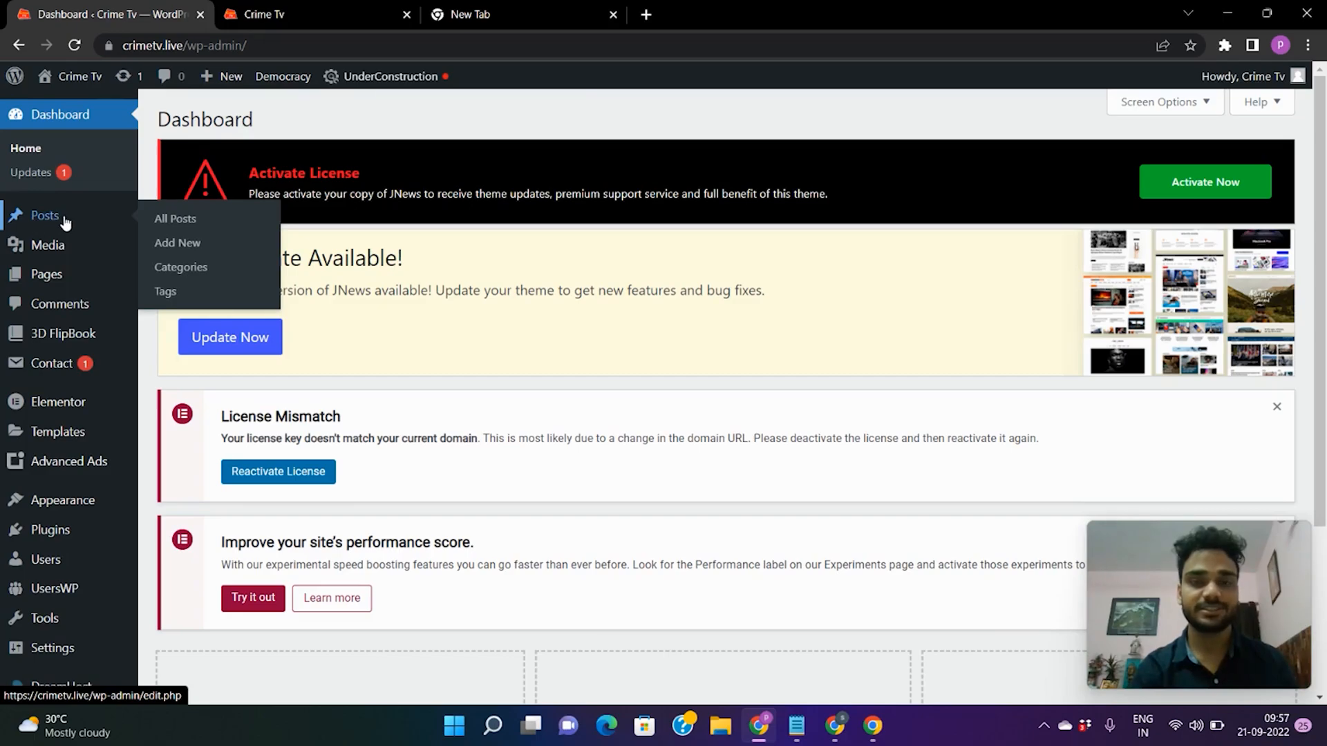
Create a new post titled '7k Network' and place the cursor in its body.
{"action": "left_click", "coordinate": [174, 246]}
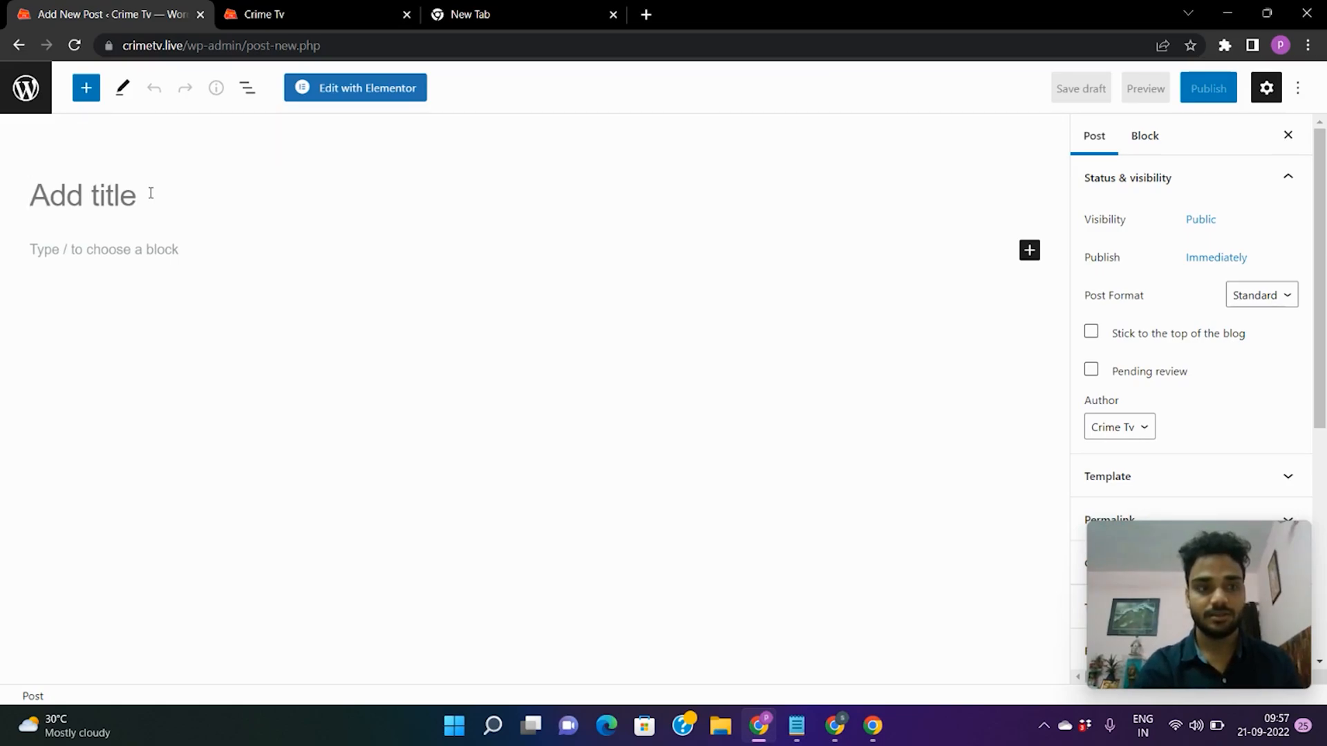
{"action": "type", "text": "7k Ne"}
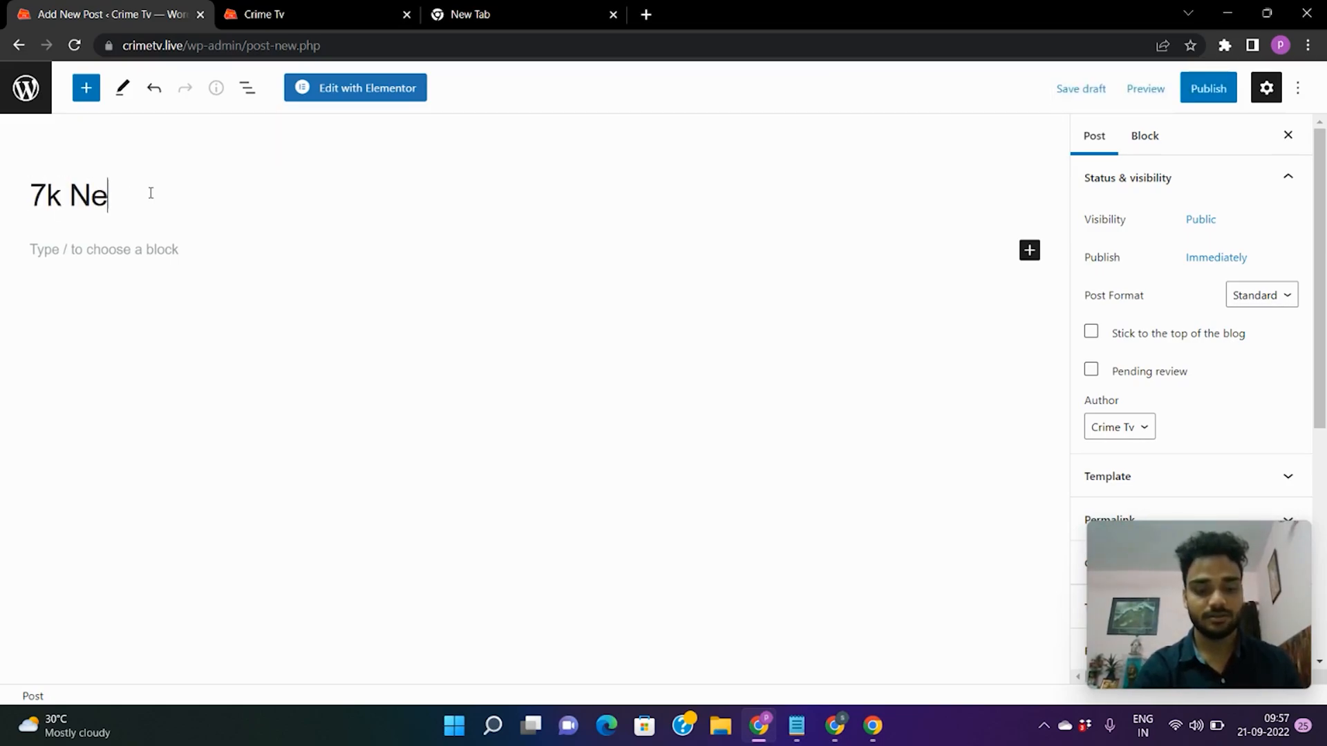
{"action": "type", "text": "twork"}
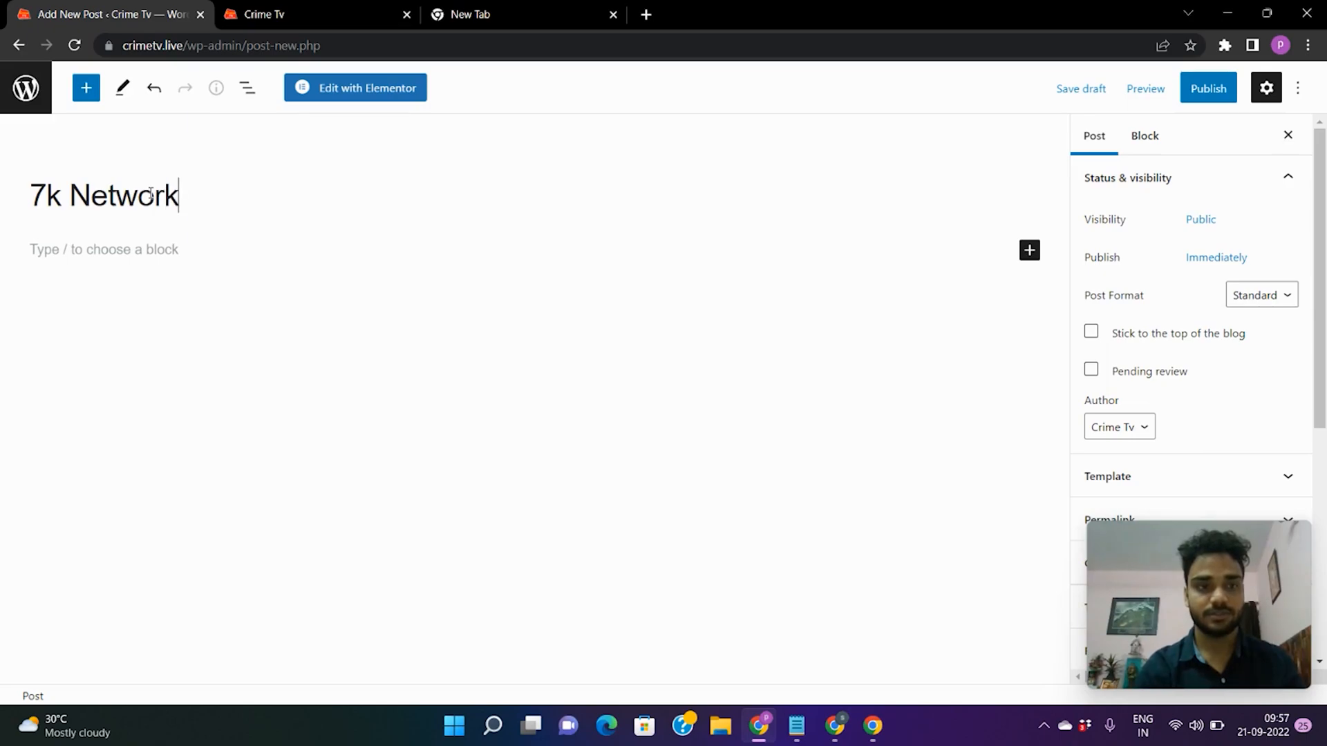
{"action": "left_click", "coordinate": [211, 248]}
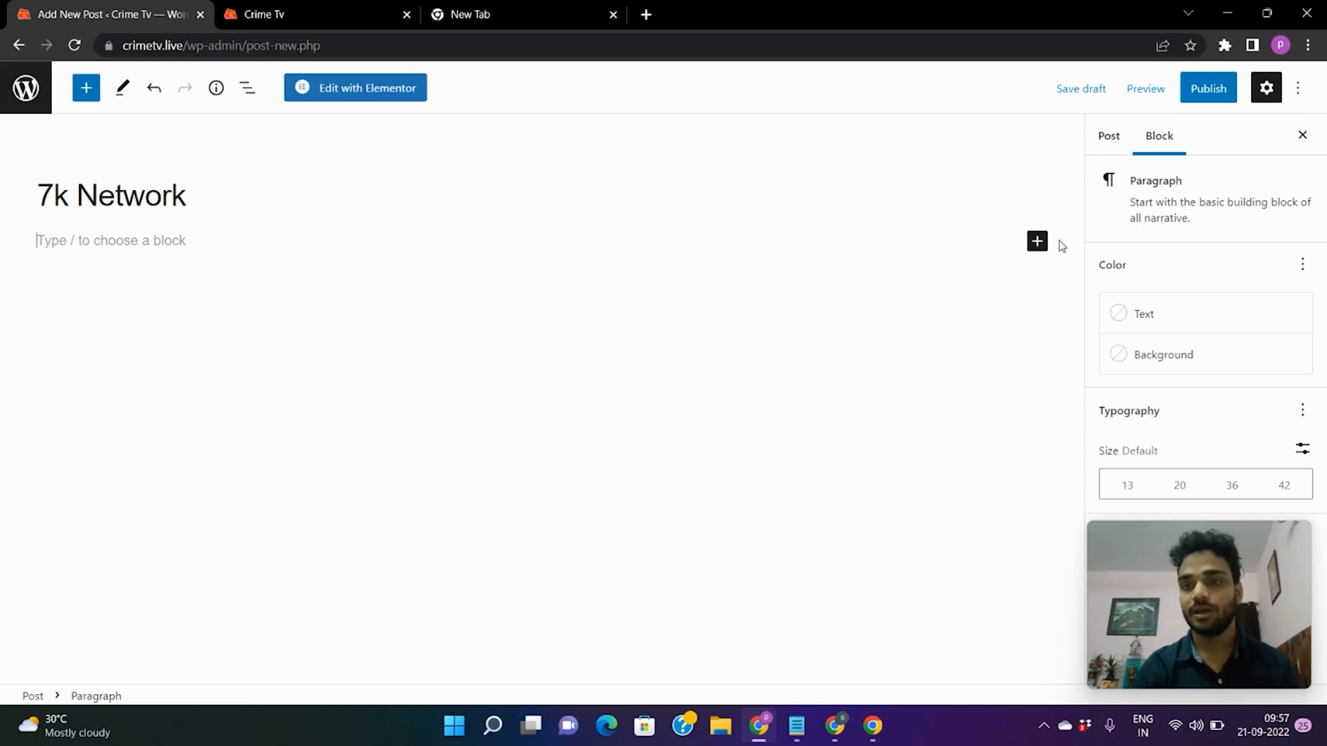
{"action": "left_click", "coordinate": [1037, 243]}
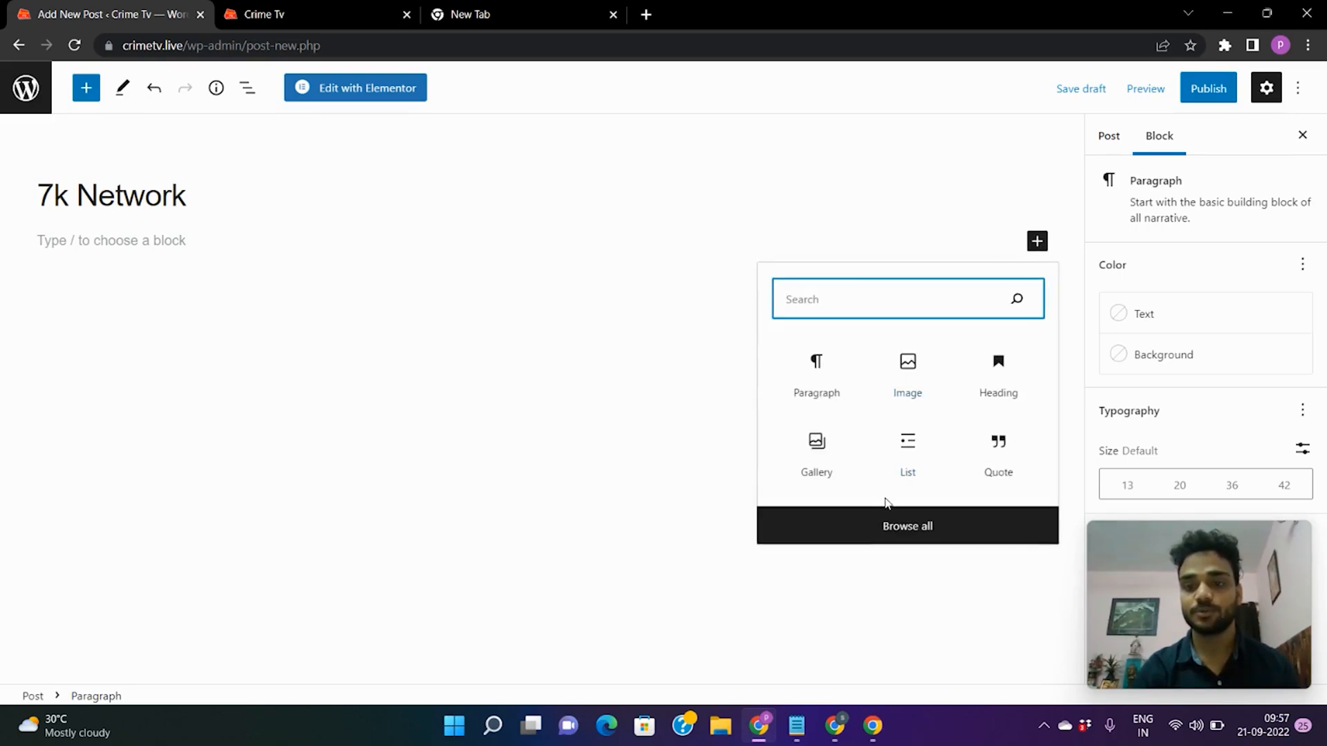
{"action": "left_click", "coordinate": [871, 543]}
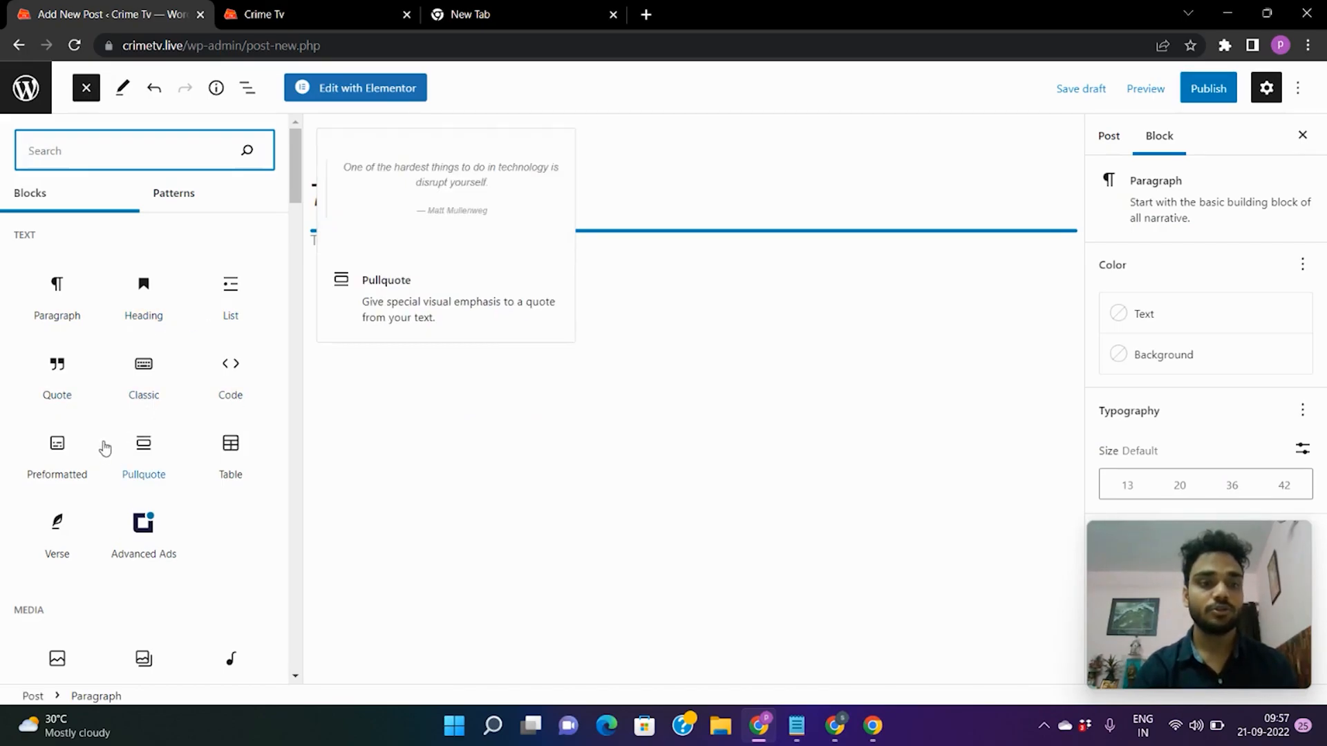
{"action": "scroll", "coordinate": [107, 531], "scroll_direction": "down", "scroll_amount": 7}
{"action": "scroll", "coordinate": [107, 531], "scroll_direction": "down", "scroll_amount": 15}
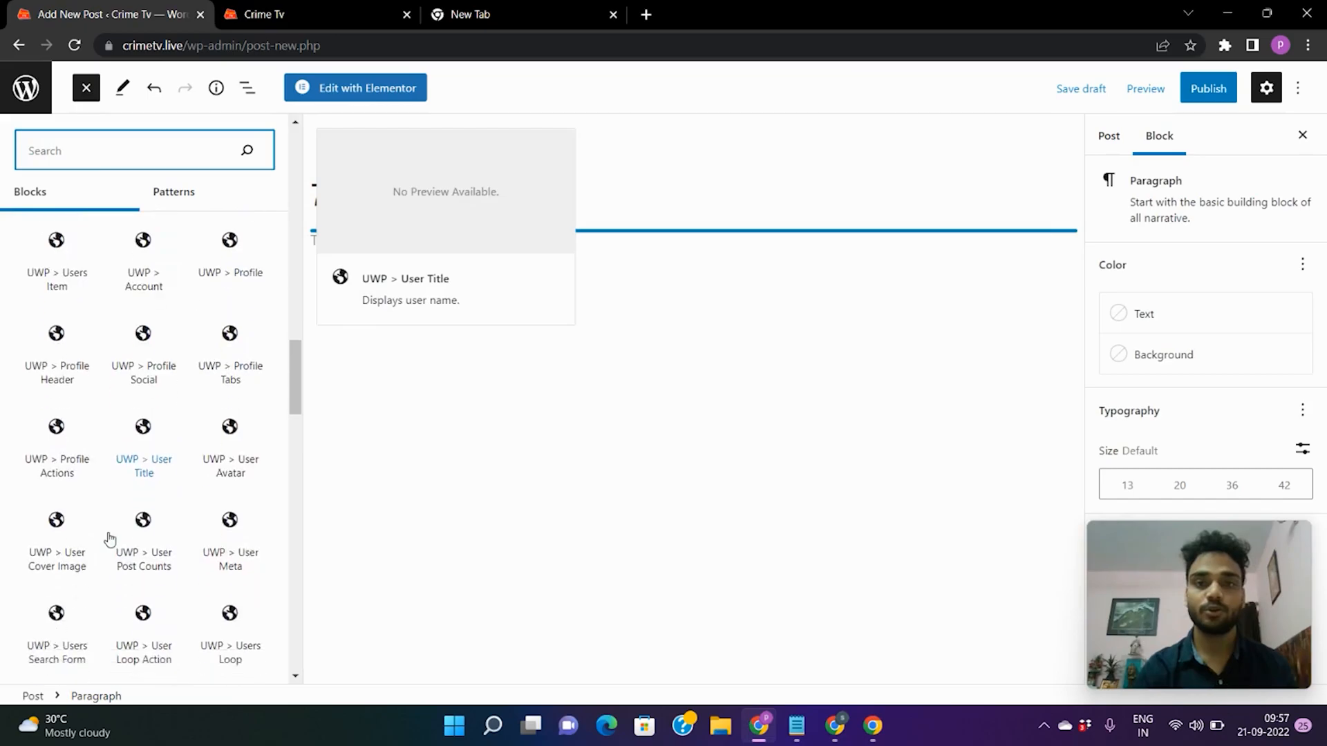
{"action": "scroll", "coordinate": [107, 536], "scroll_direction": "down", "scroll_amount": 5}
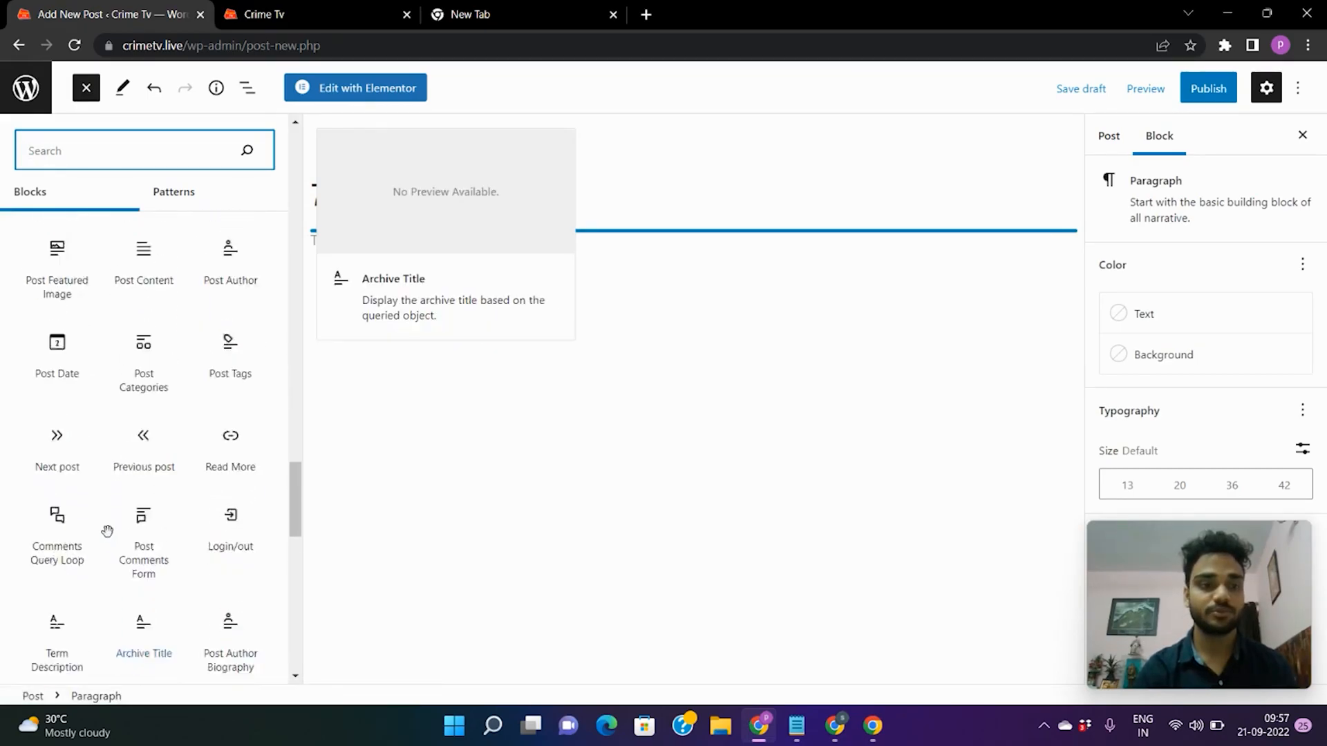
{"action": "scroll", "coordinate": [108, 529], "scroll_direction": "up", "scroll_amount": 15}
{"action": "left_click", "coordinate": [515, 465]}
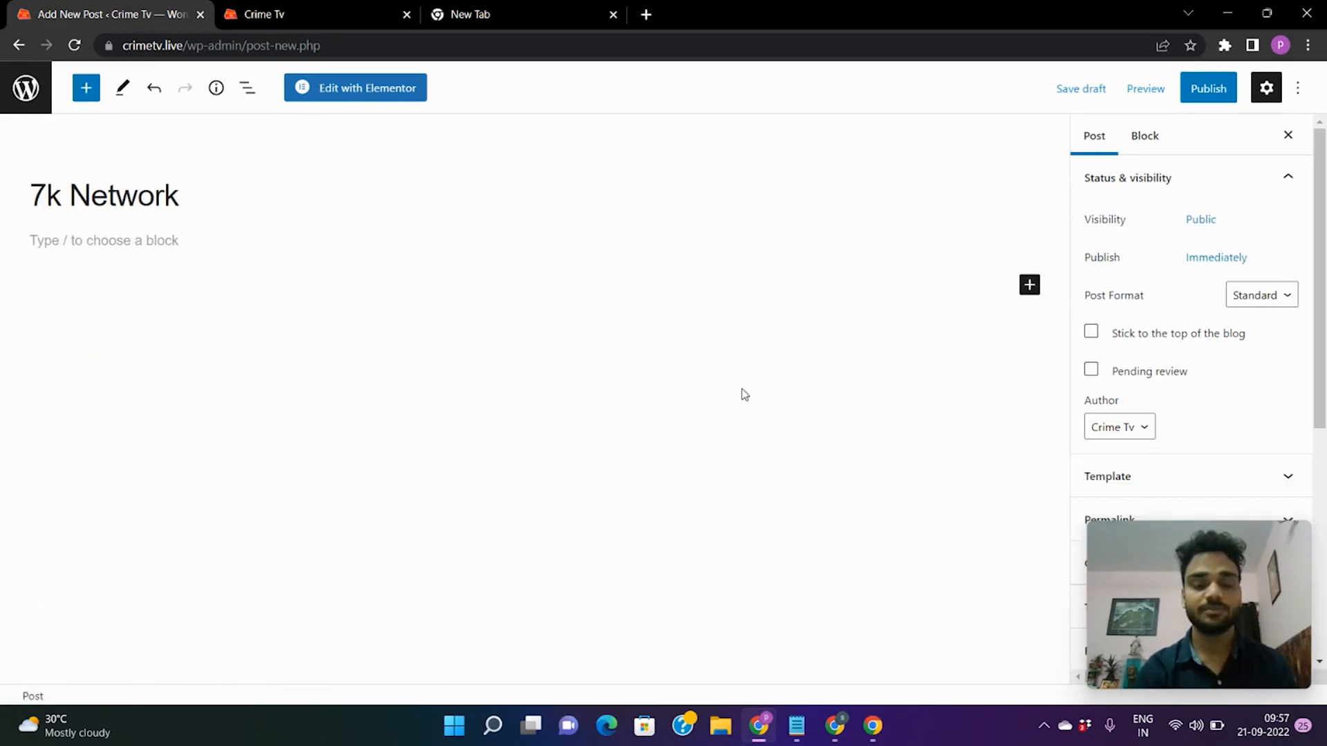
{"action": "left_click", "coordinate": [146, 242]}
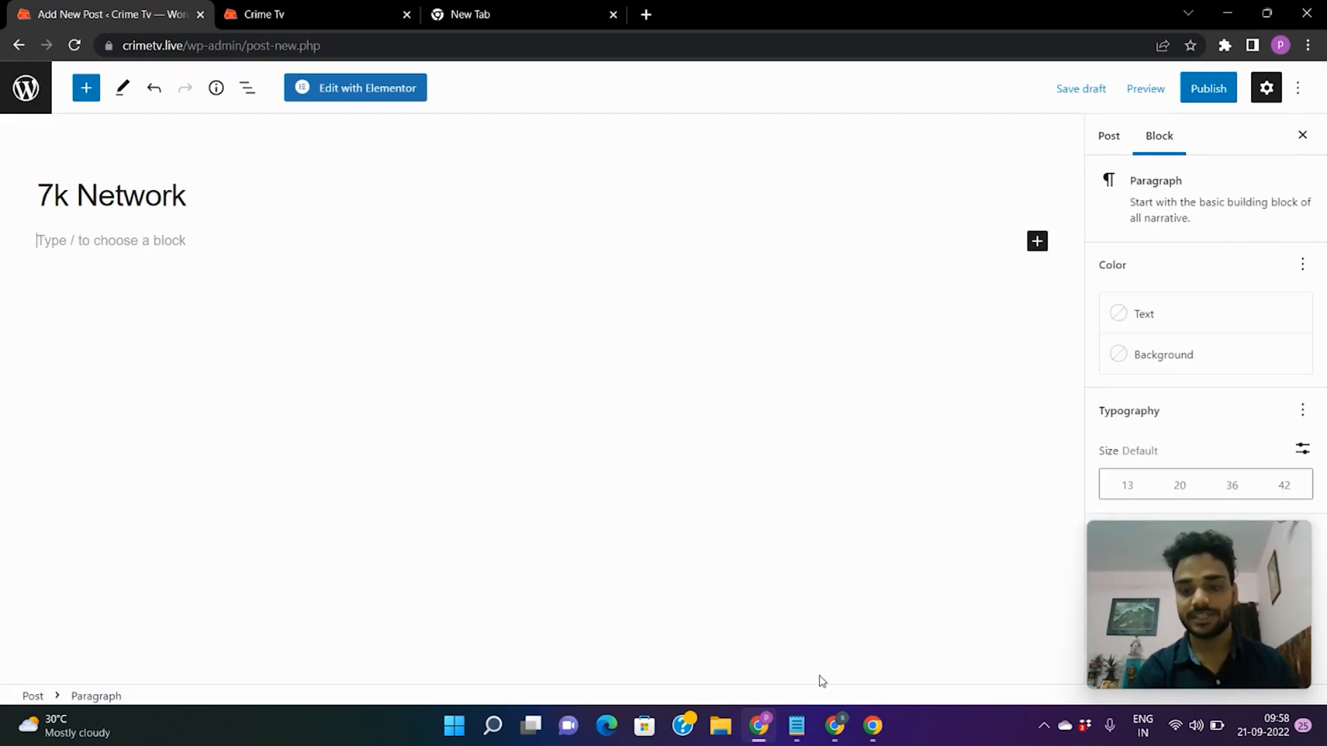
Copy the two-line 7k Network description from Notepad and return to the post editor.
{"action": "left_click", "coordinate": [797, 725]}
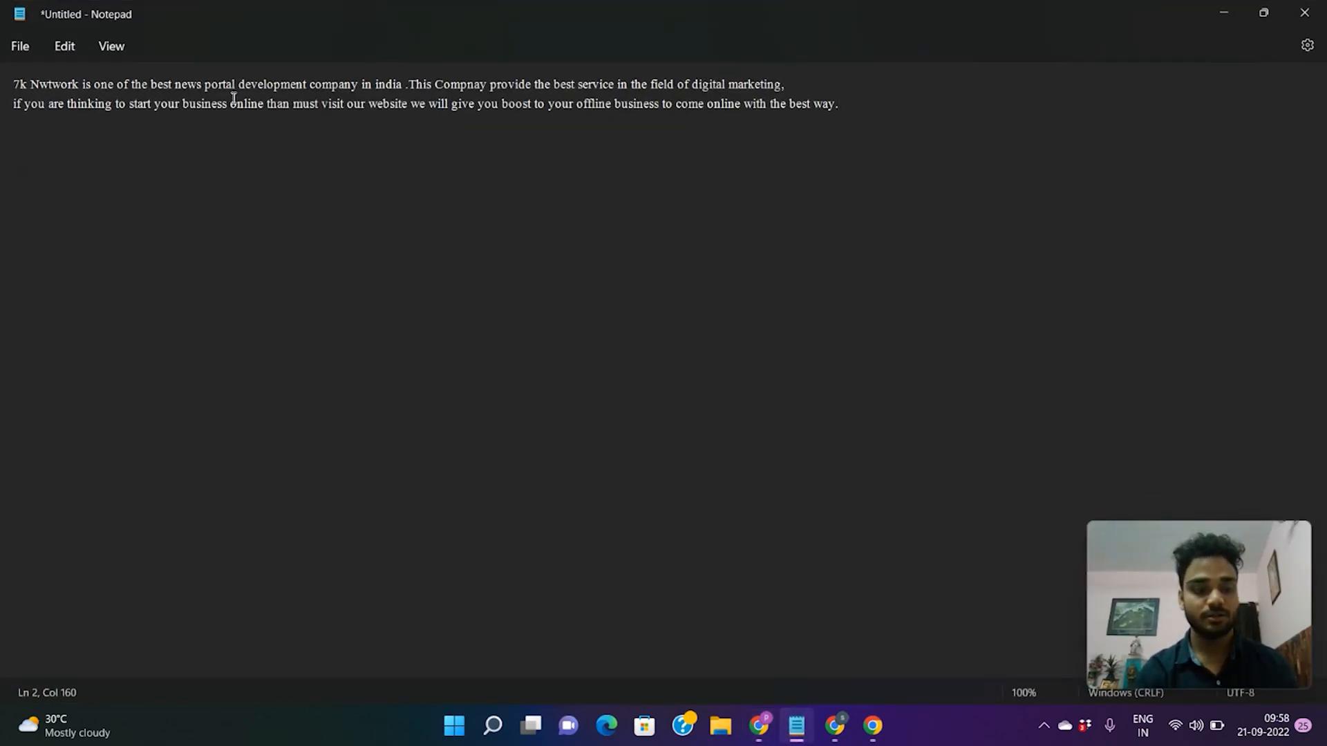
{"action": "key", "text": "ctrl+a"}
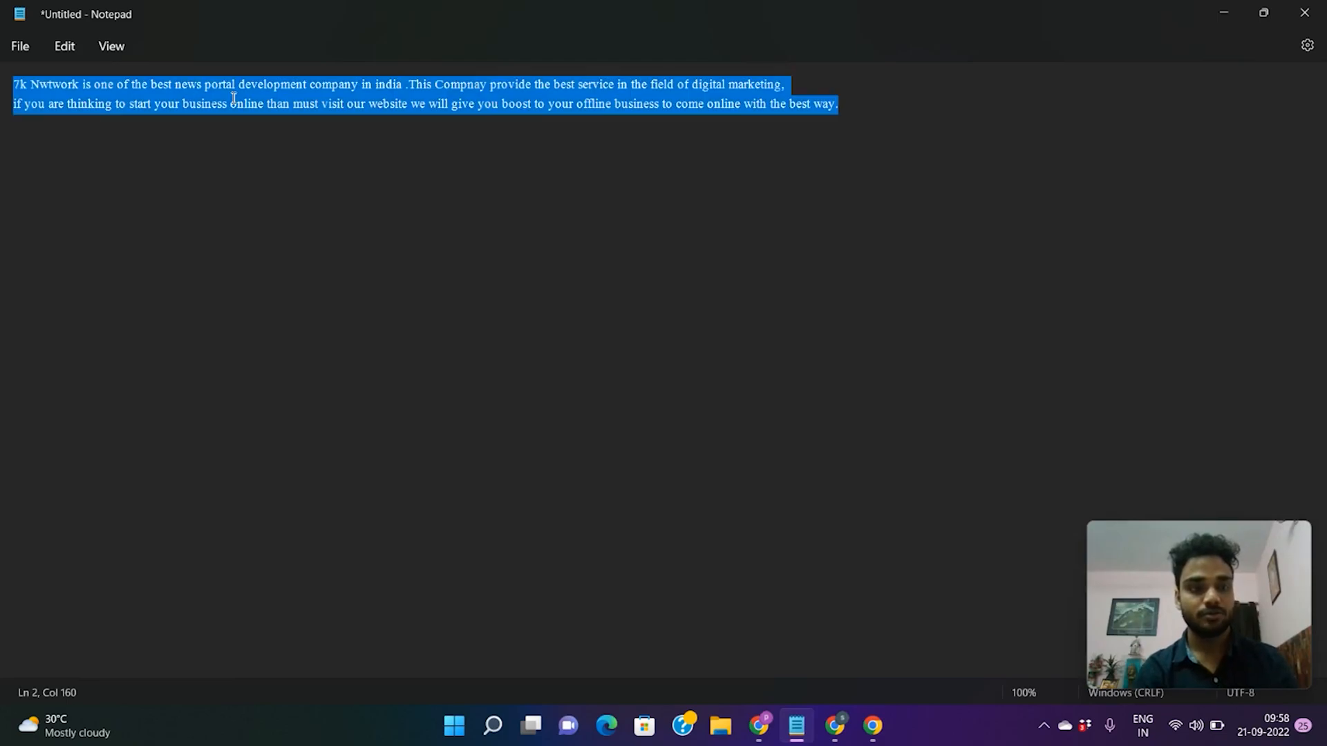
{"action": "right_click", "coordinate": [168, 114]}
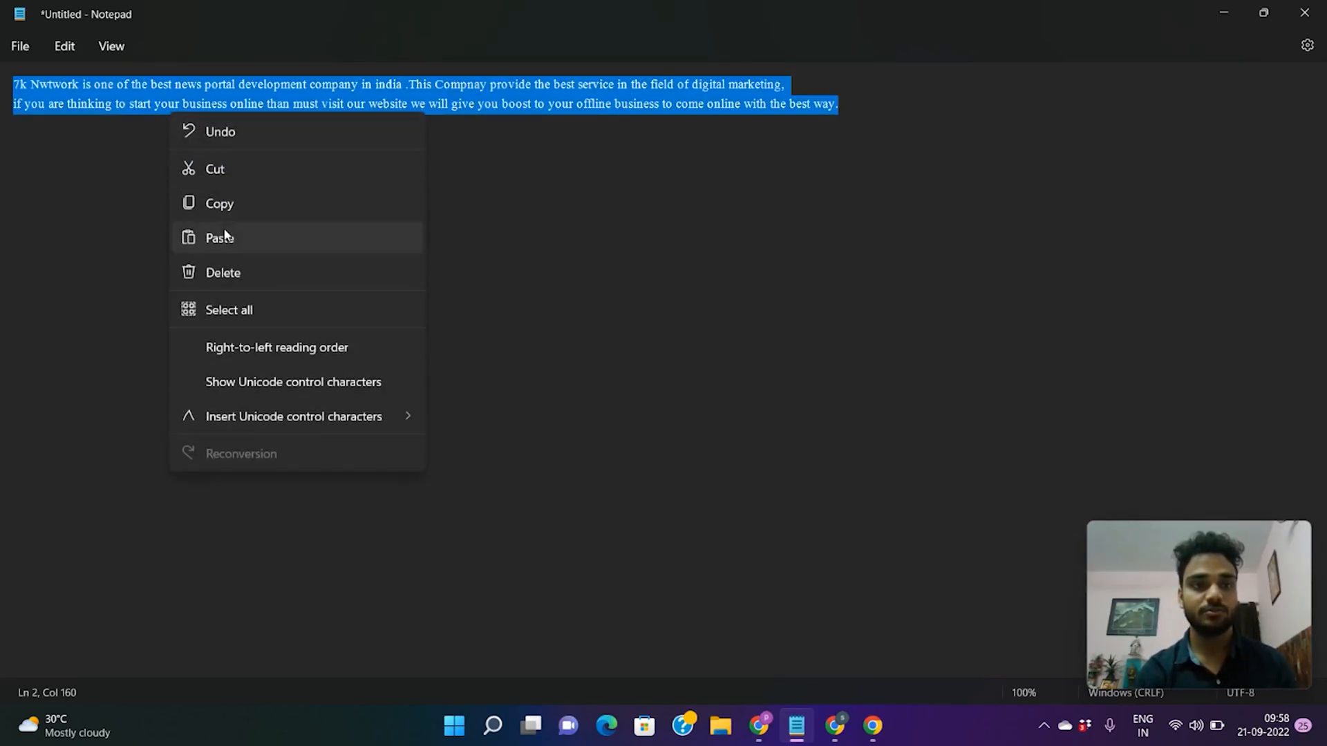
{"action": "left_click", "coordinate": [225, 210]}
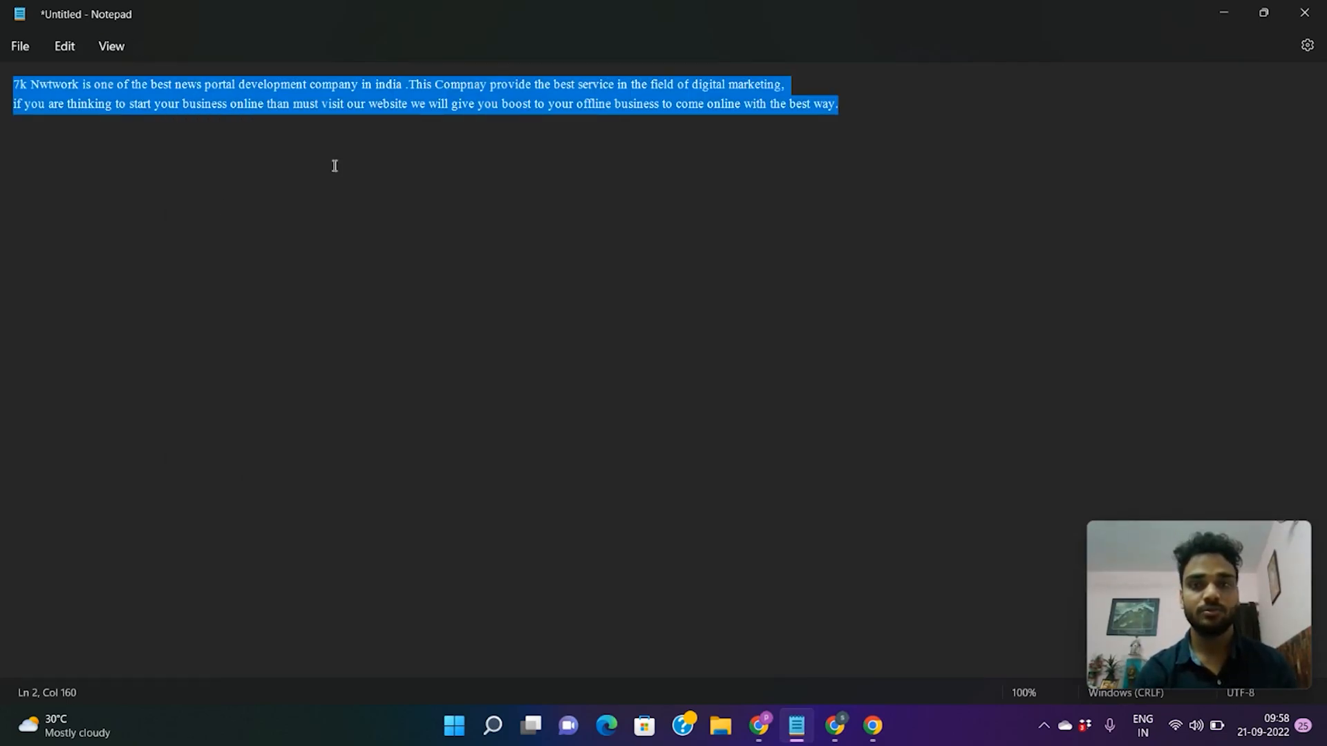
{"action": "left_click", "coordinate": [1225, 11]}
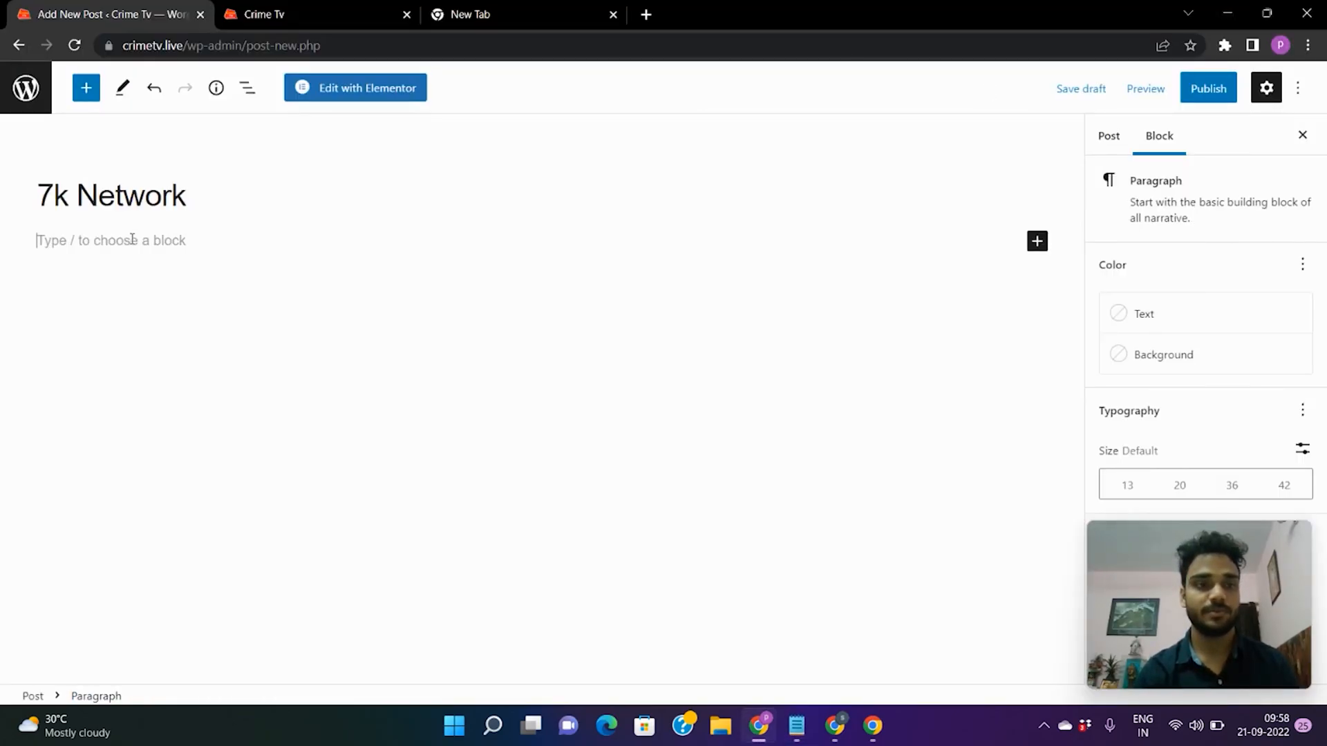
{"action": "right_click", "coordinate": [132, 240]}
Paste the description into the post body and bring up the block inserter below it.
{"action": "left_click", "coordinate": [225, 379]}
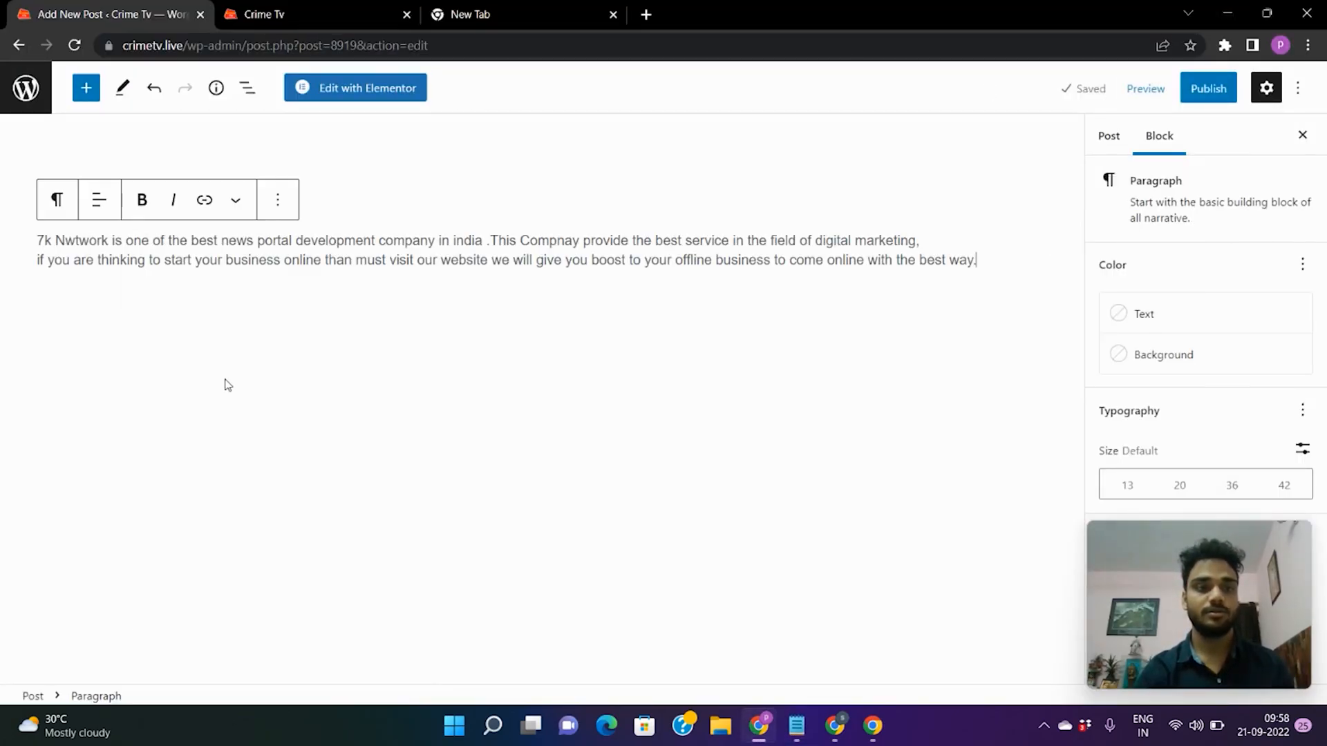
{"action": "left_click", "coordinate": [354, 335]}
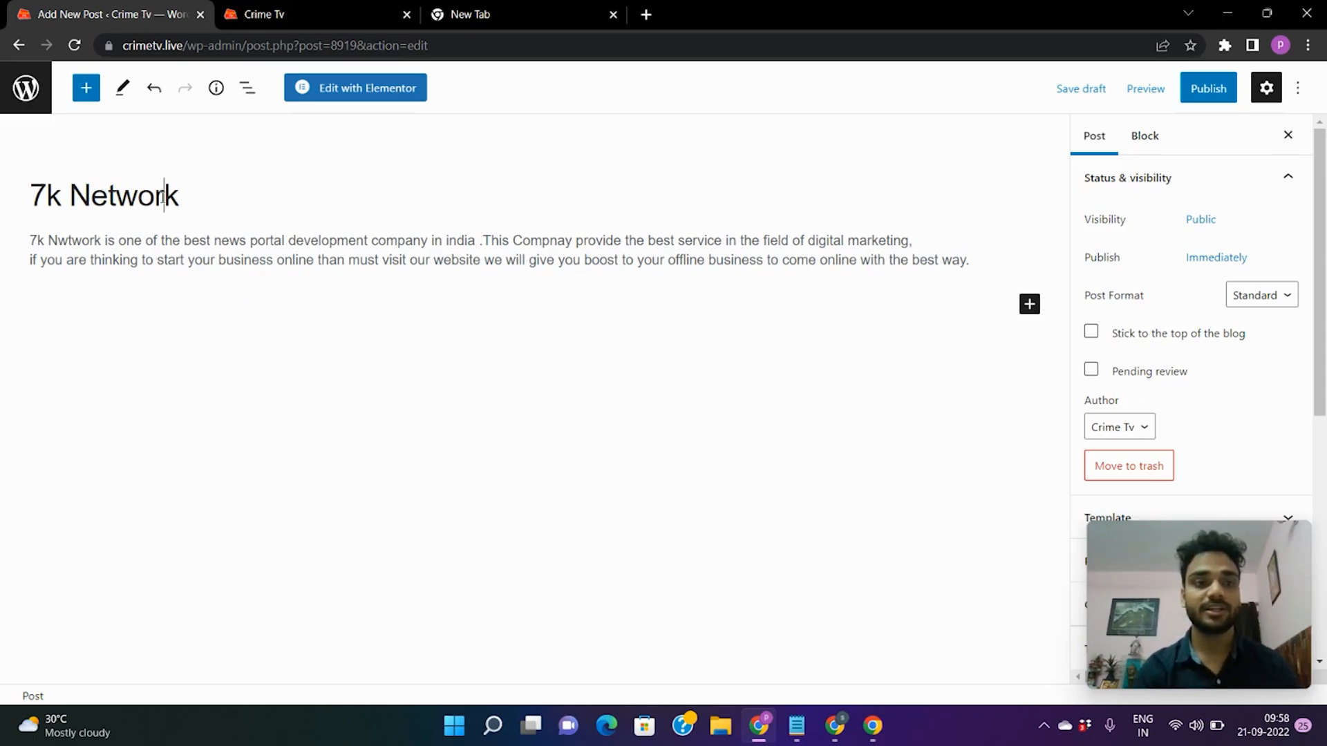
{"action": "left_click", "coordinate": [171, 253]}
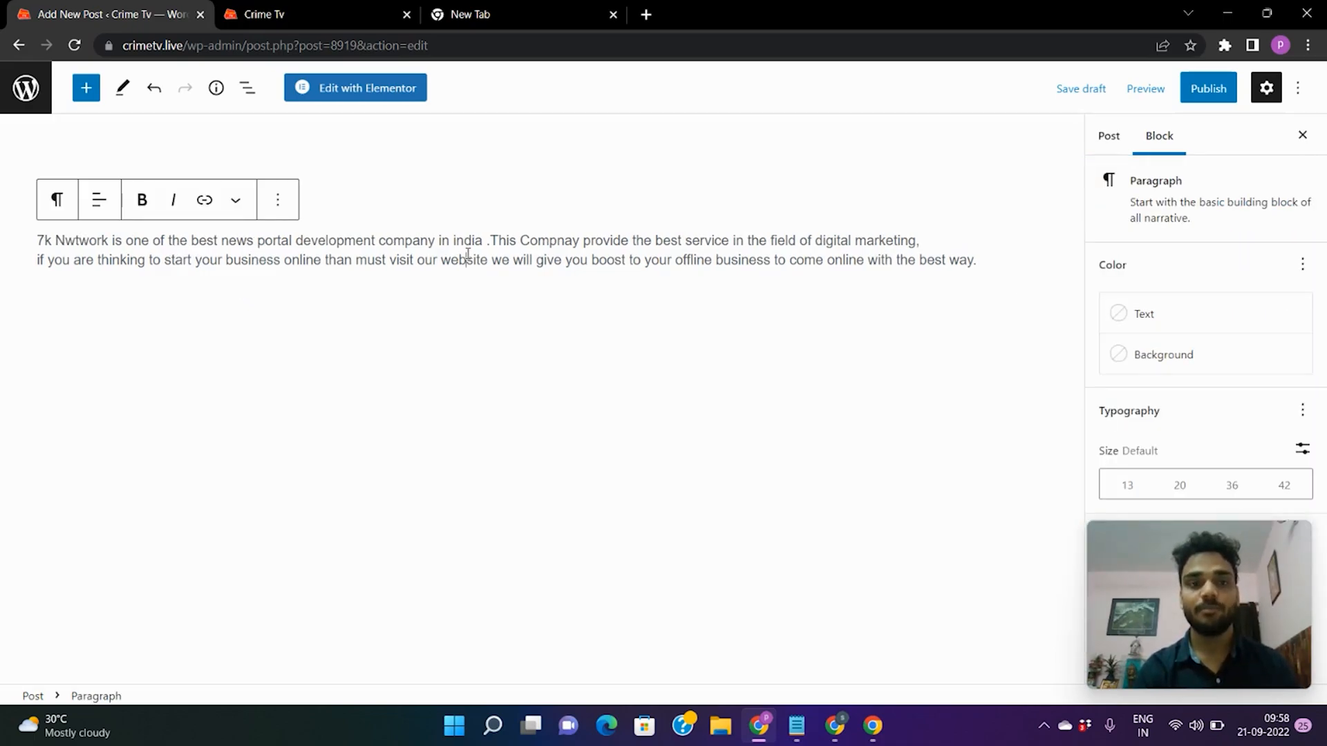
{"action": "left_click", "coordinate": [903, 276]}
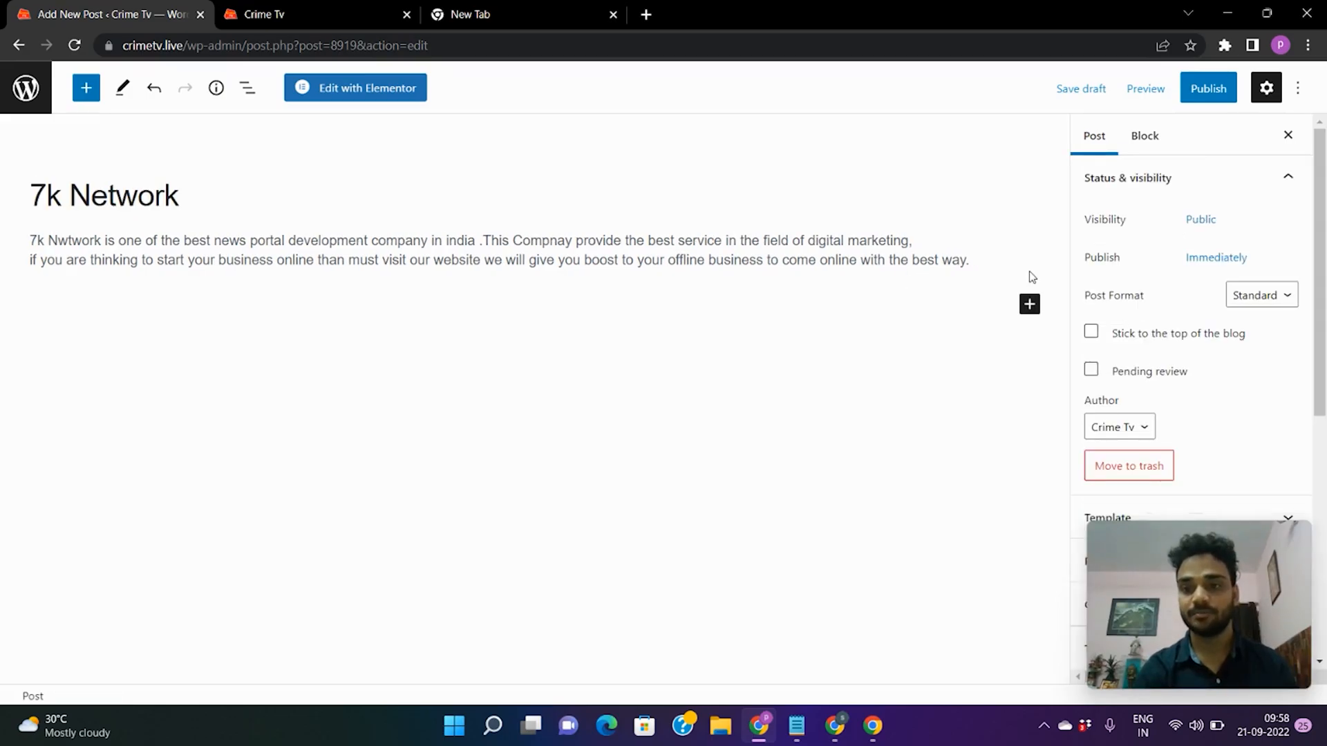
{"action": "left_click", "coordinate": [1029, 304]}
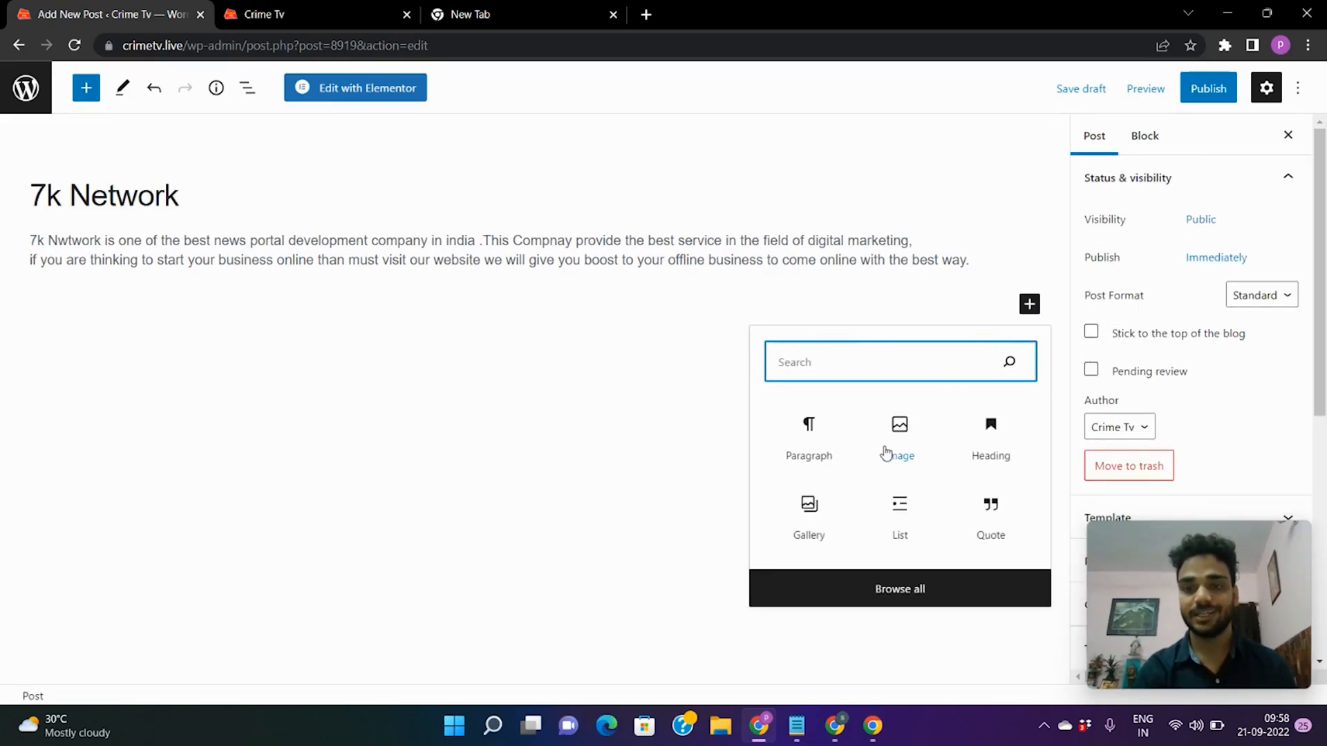
Add an Image block and upload the WhatsApp Traffic Tail ad image from the Desktop.
{"action": "left_click", "coordinate": [898, 443]}
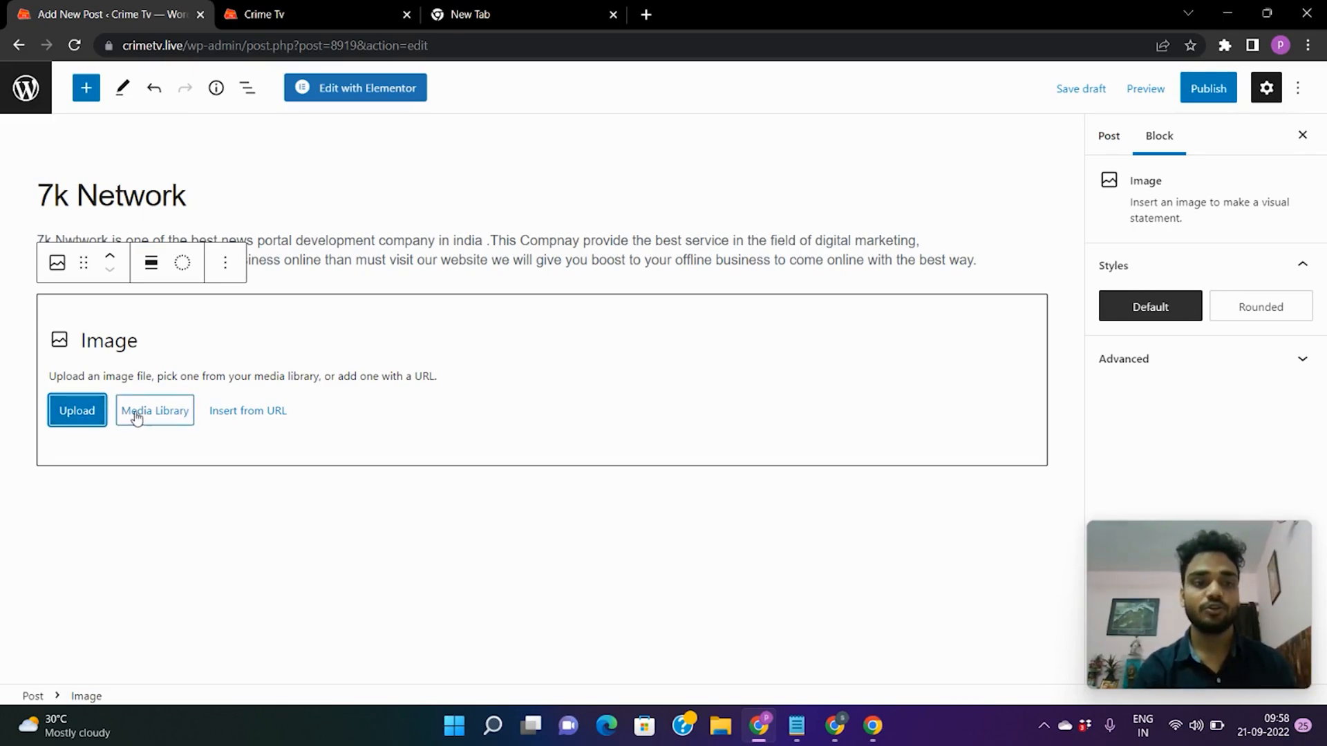
{"action": "left_click", "coordinate": [79, 421]}
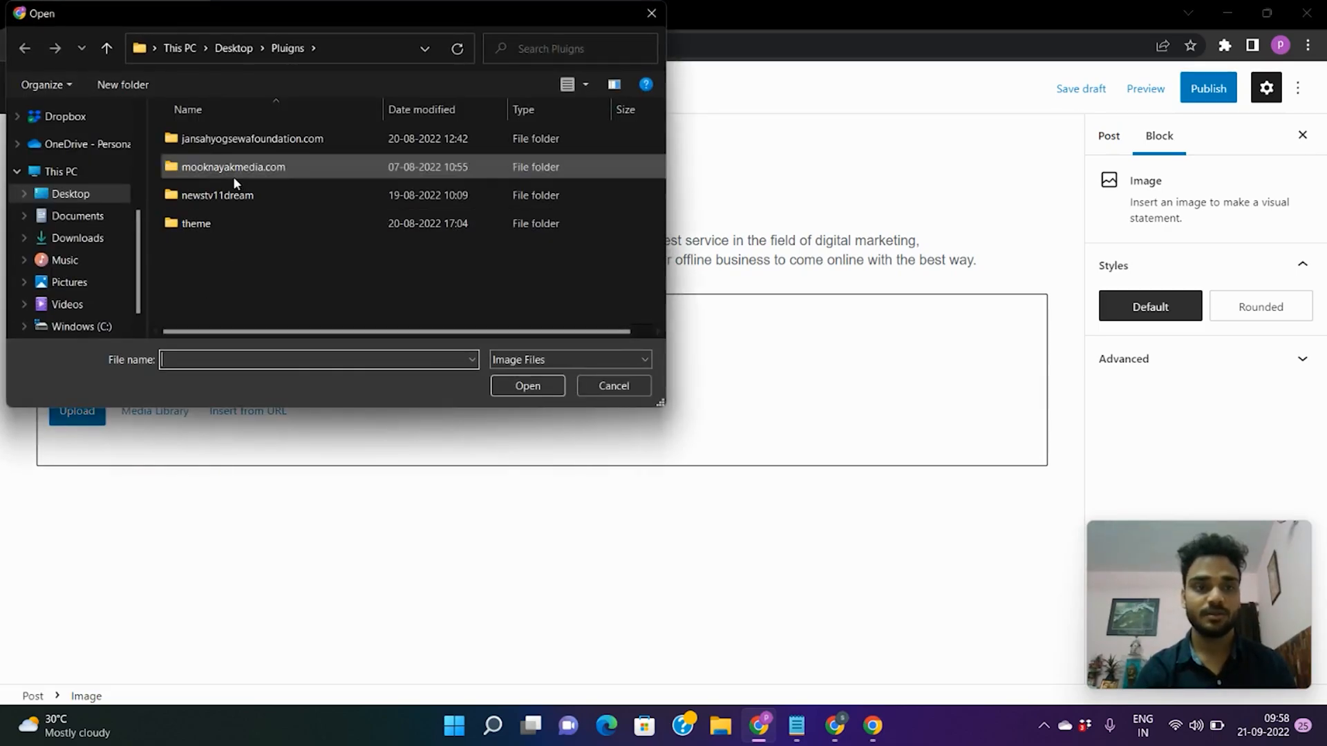
{"action": "scroll", "coordinate": [83, 228], "scroll_direction": "down", "scroll_amount": 1}
{"action": "scroll", "coordinate": [67, 230], "scroll_direction": "up", "scroll_amount": 2}
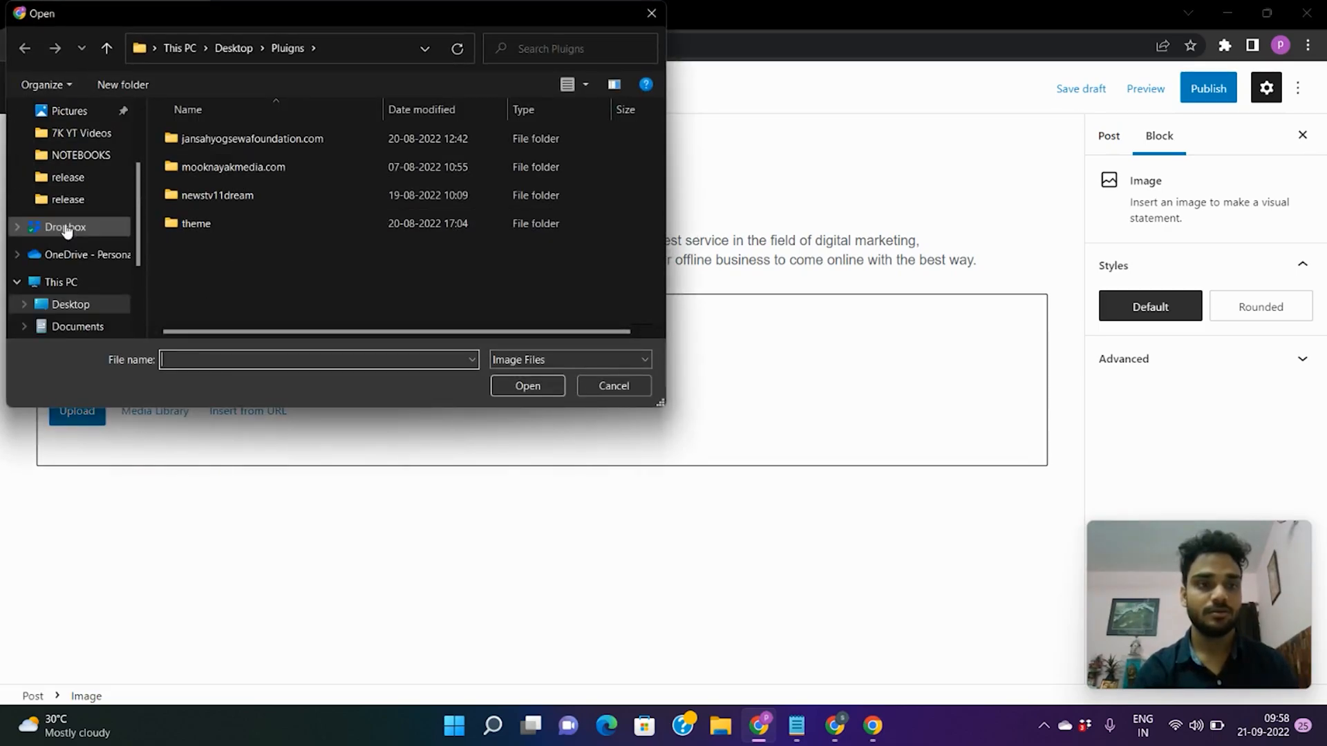
{"action": "left_click", "coordinate": [74, 304]}
{"action": "scroll", "coordinate": [354, 226], "scroll_direction": "down", "scroll_amount": 3}
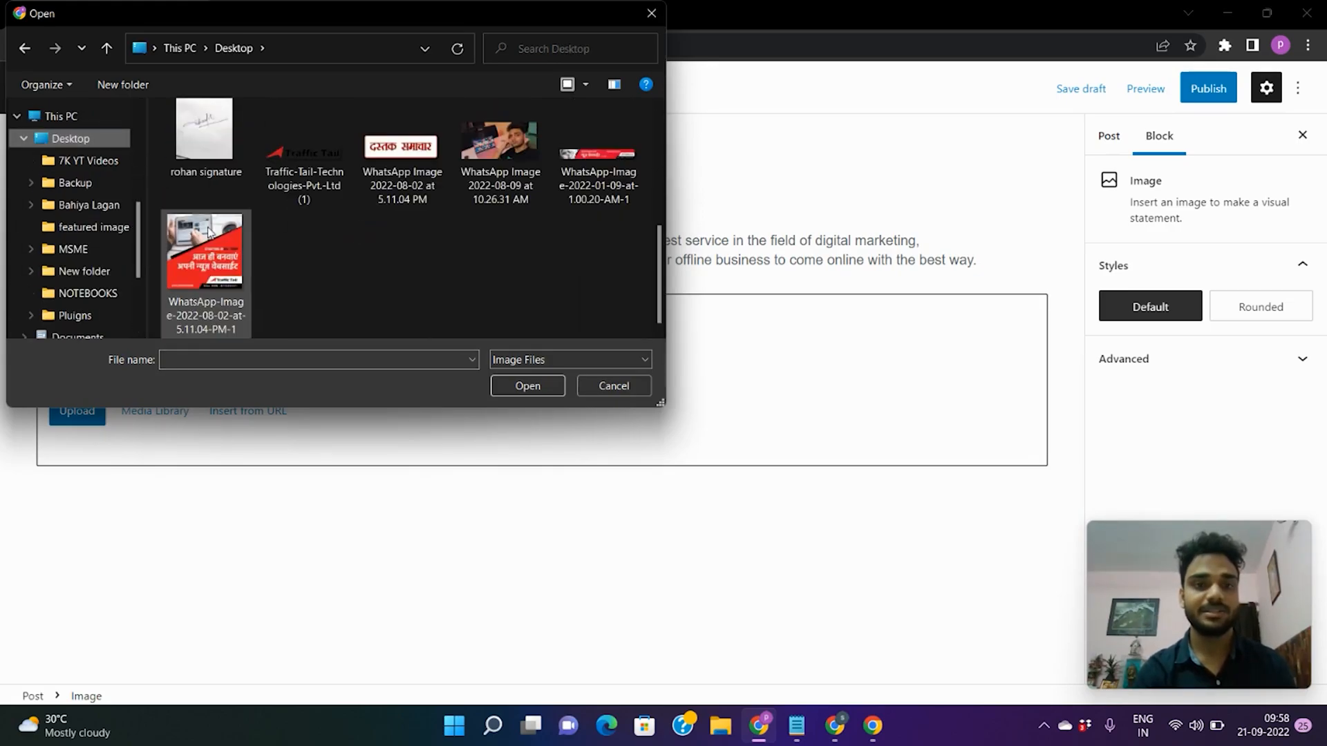
{"action": "left_click", "coordinate": [209, 255]}
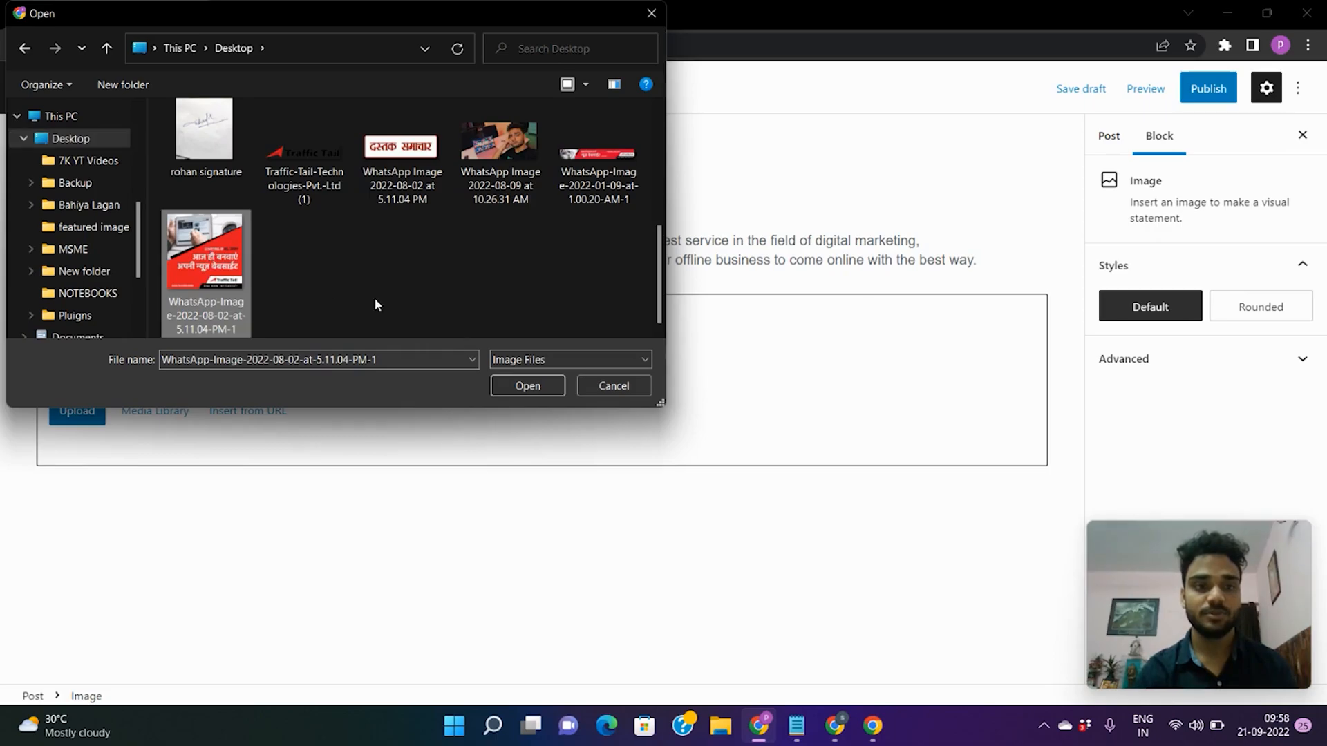
{"action": "left_click", "coordinate": [520, 385]}
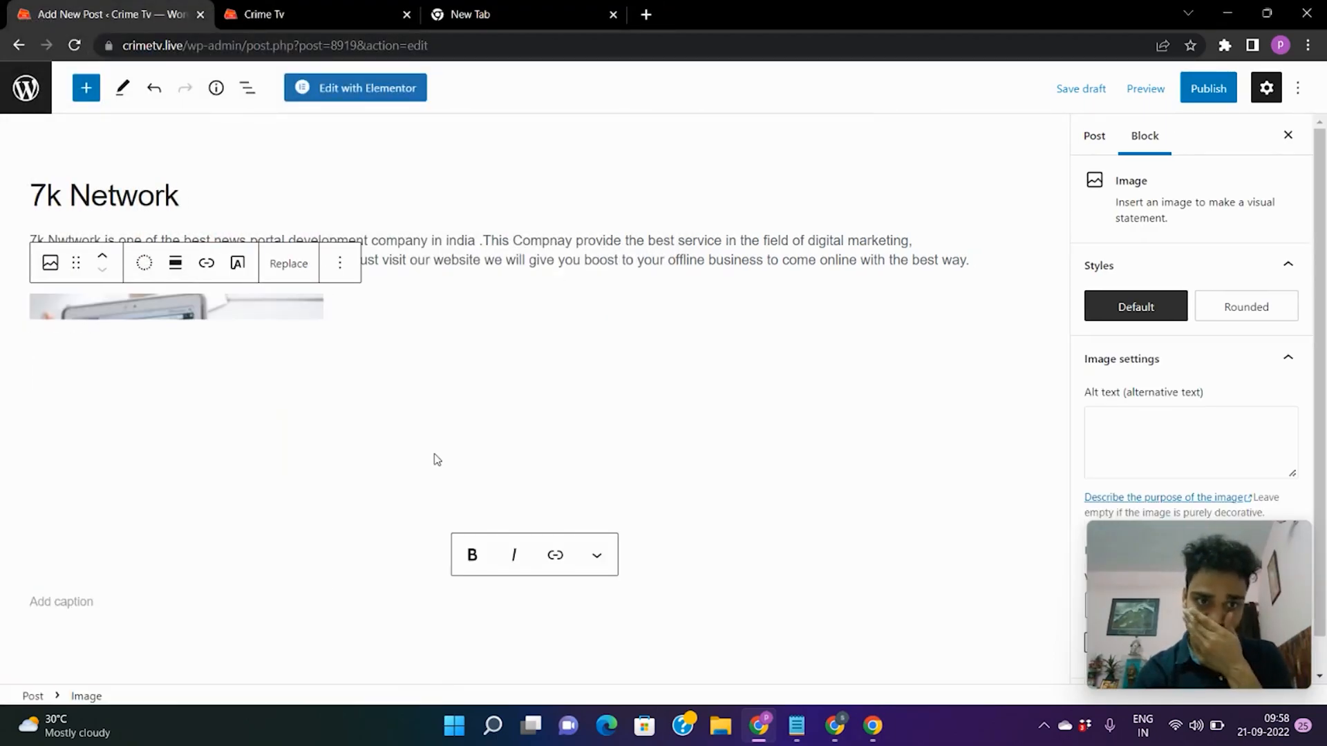
Leave the image caption and switch the sidebar to the Post settings tab.
{"action": "left_click", "coordinate": [498, 375]}
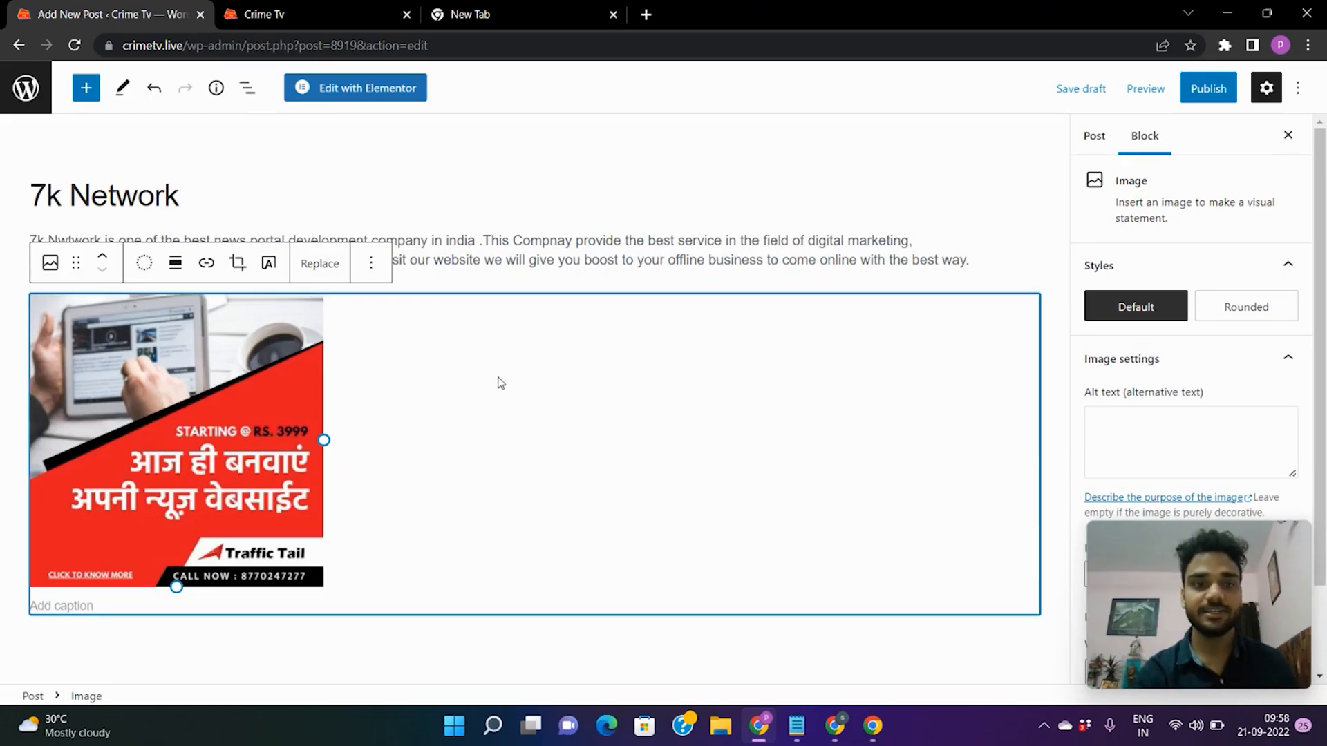
{"action": "left_click", "coordinate": [347, 226]}
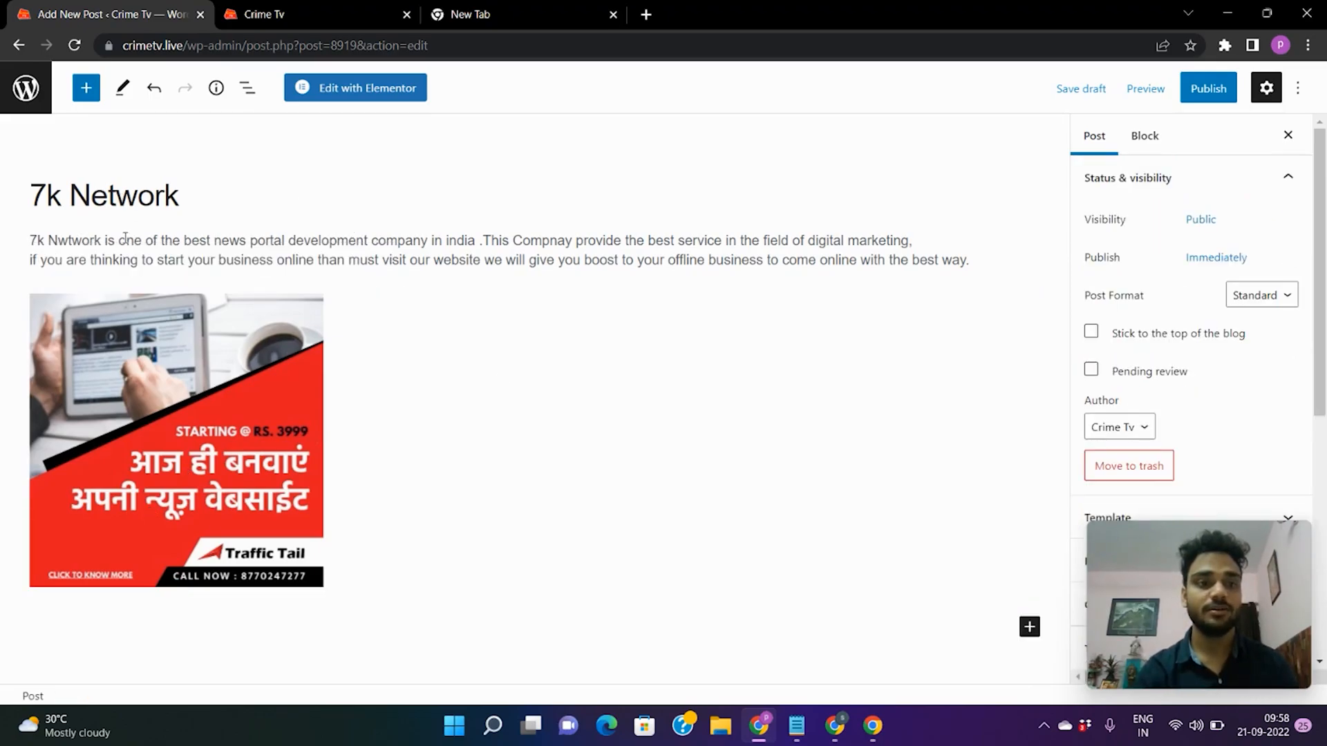
{"action": "double_click", "coordinate": [127, 190]}
{"action": "left_click", "coordinate": [139, 241]}
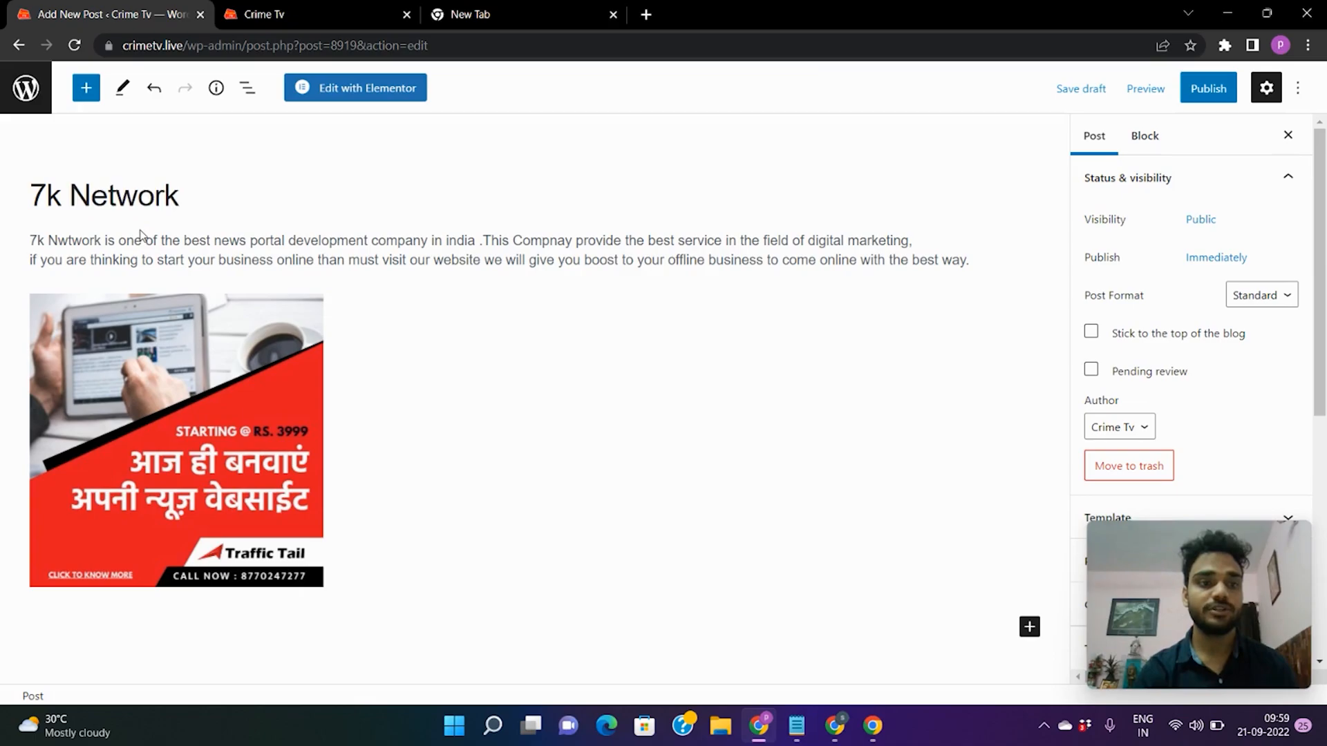
{"action": "double_click", "coordinate": [138, 241]}
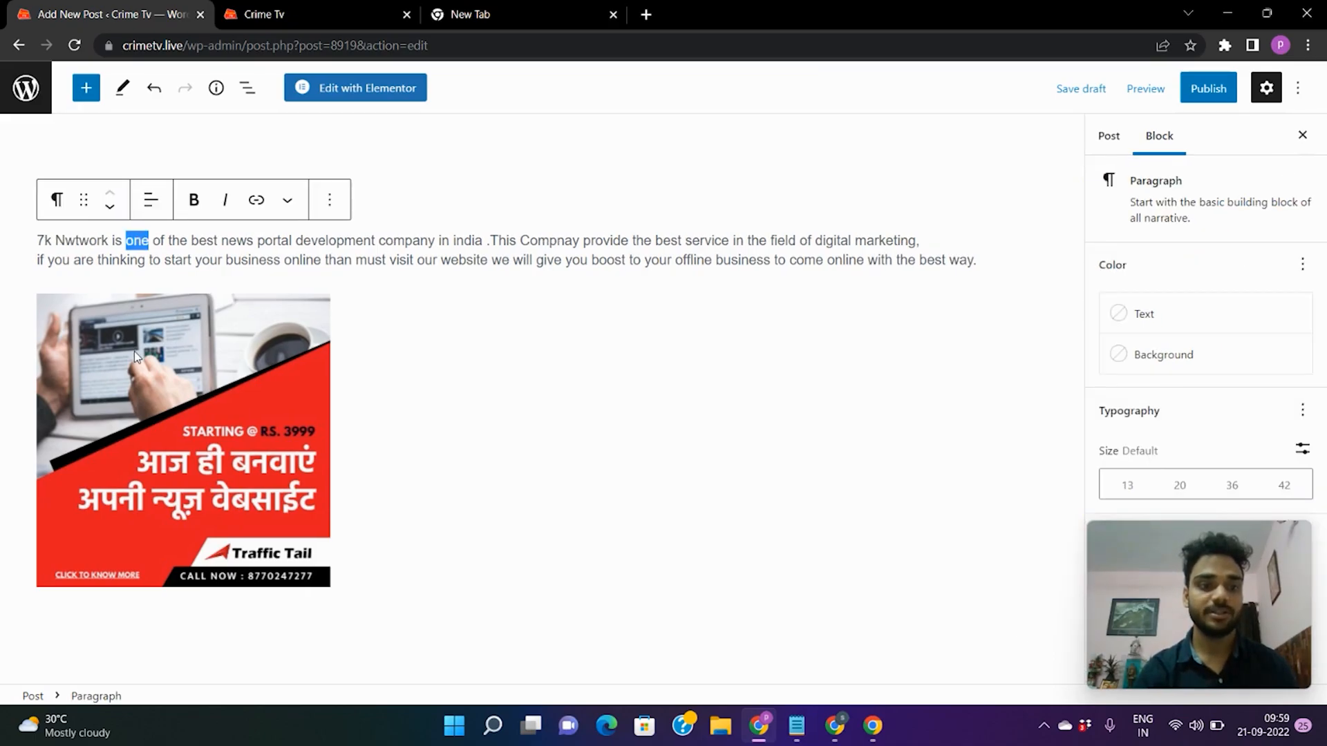
{"action": "left_click", "coordinate": [446, 322]}
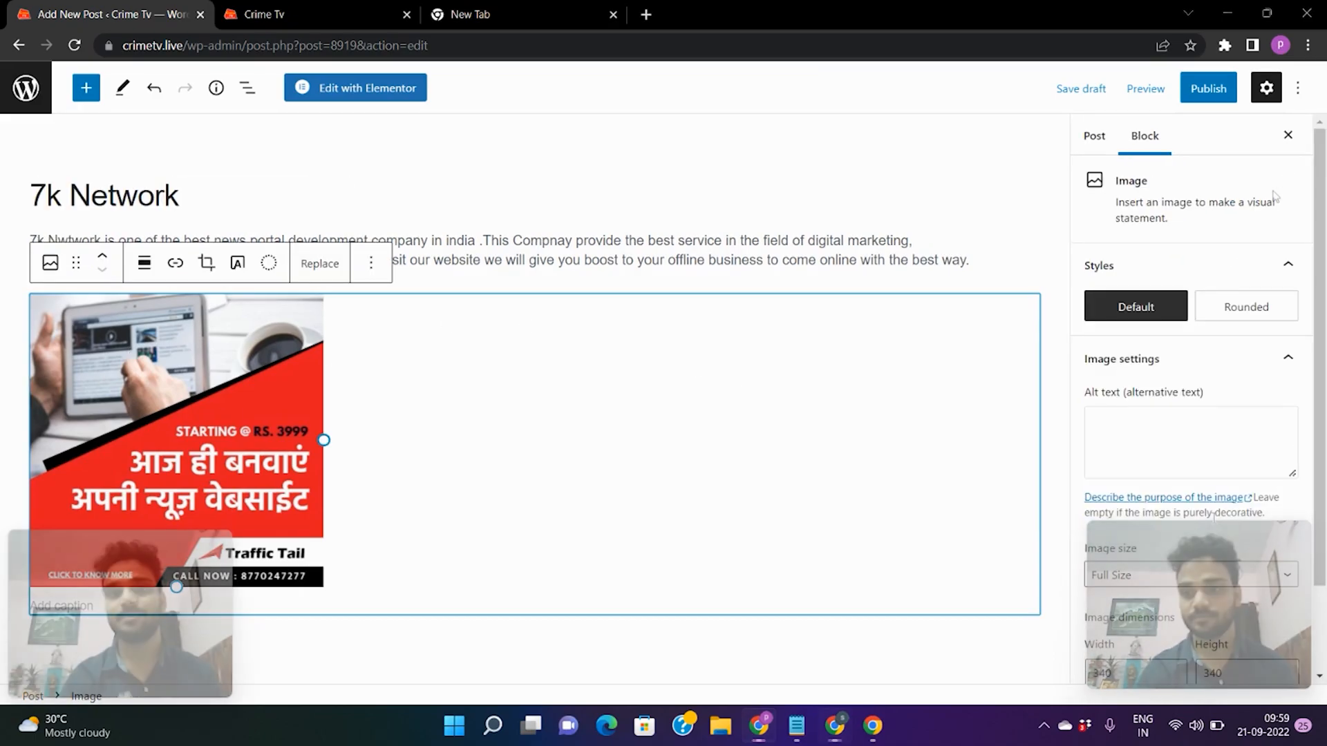
{"action": "left_click", "coordinate": [1094, 138]}
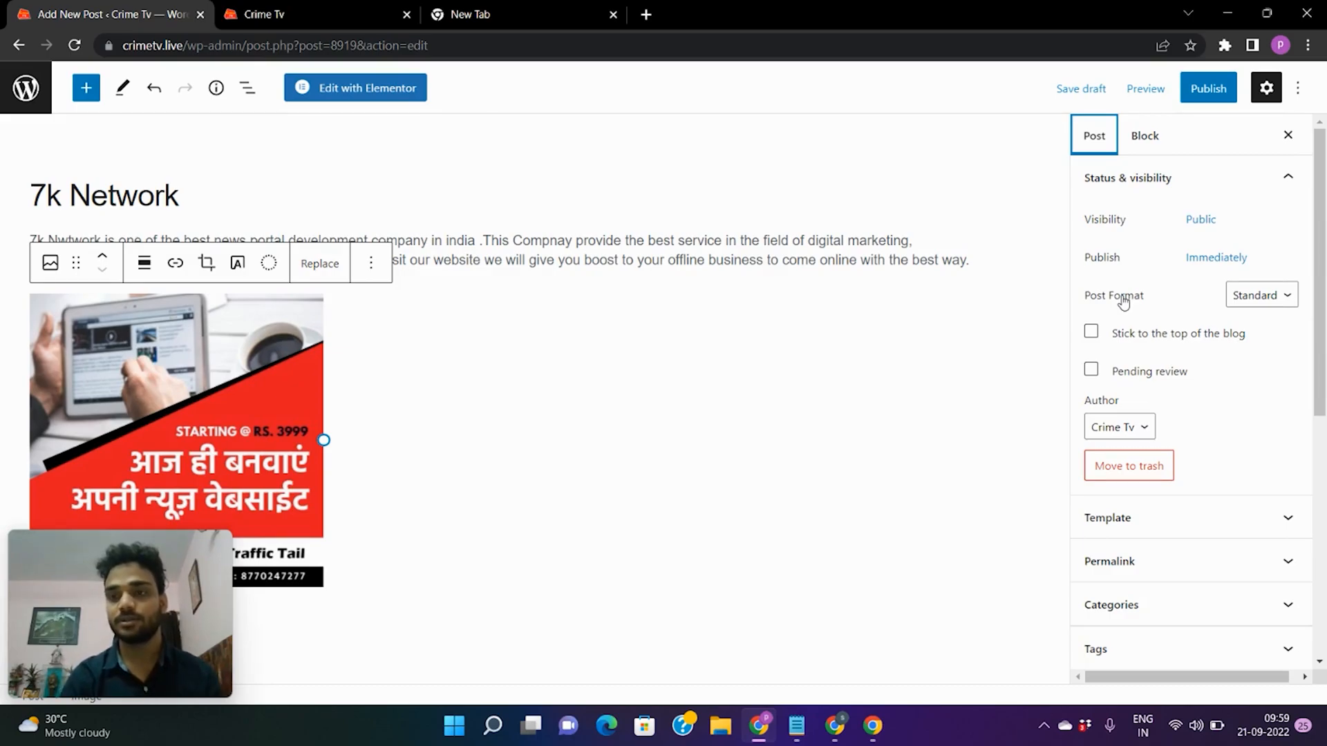
Tick अंतरराष्ट्रीय, अपराध and एजुकेशन in the Categories panel, then collapse it.
{"action": "scroll", "coordinate": [1123, 302], "scroll_direction": "down", "scroll_amount": 4}
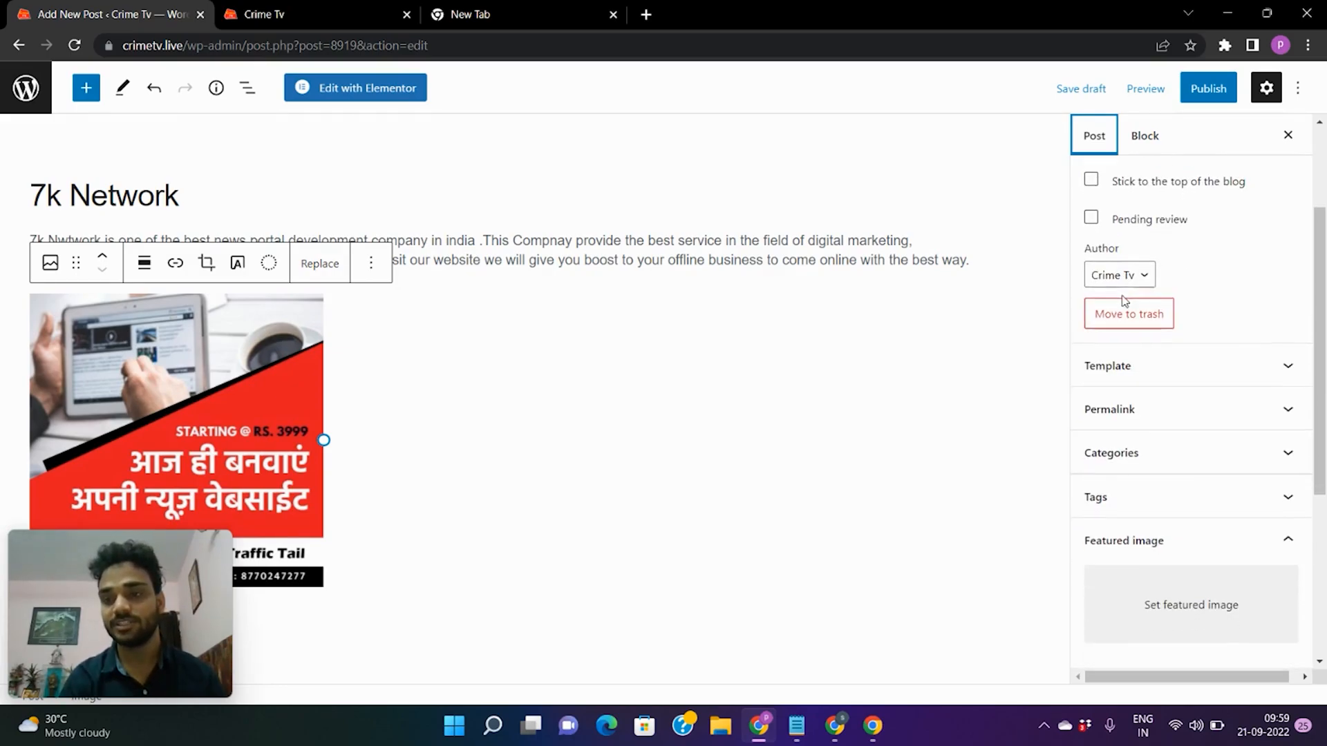
{"action": "scroll", "coordinate": [1209, 297], "scroll_direction": "down", "scroll_amount": 2}
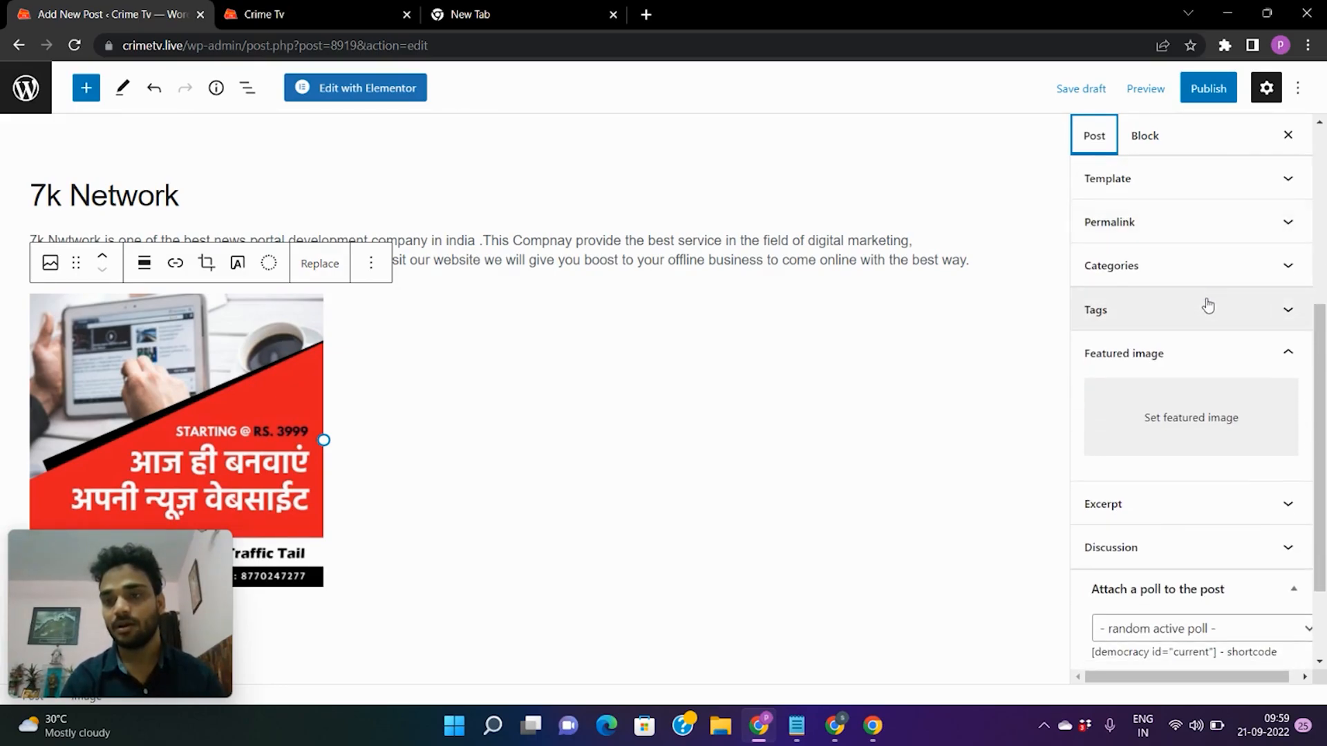
{"action": "scroll", "coordinate": [1144, 318], "scroll_direction": "down", "scroll_amount": 1}
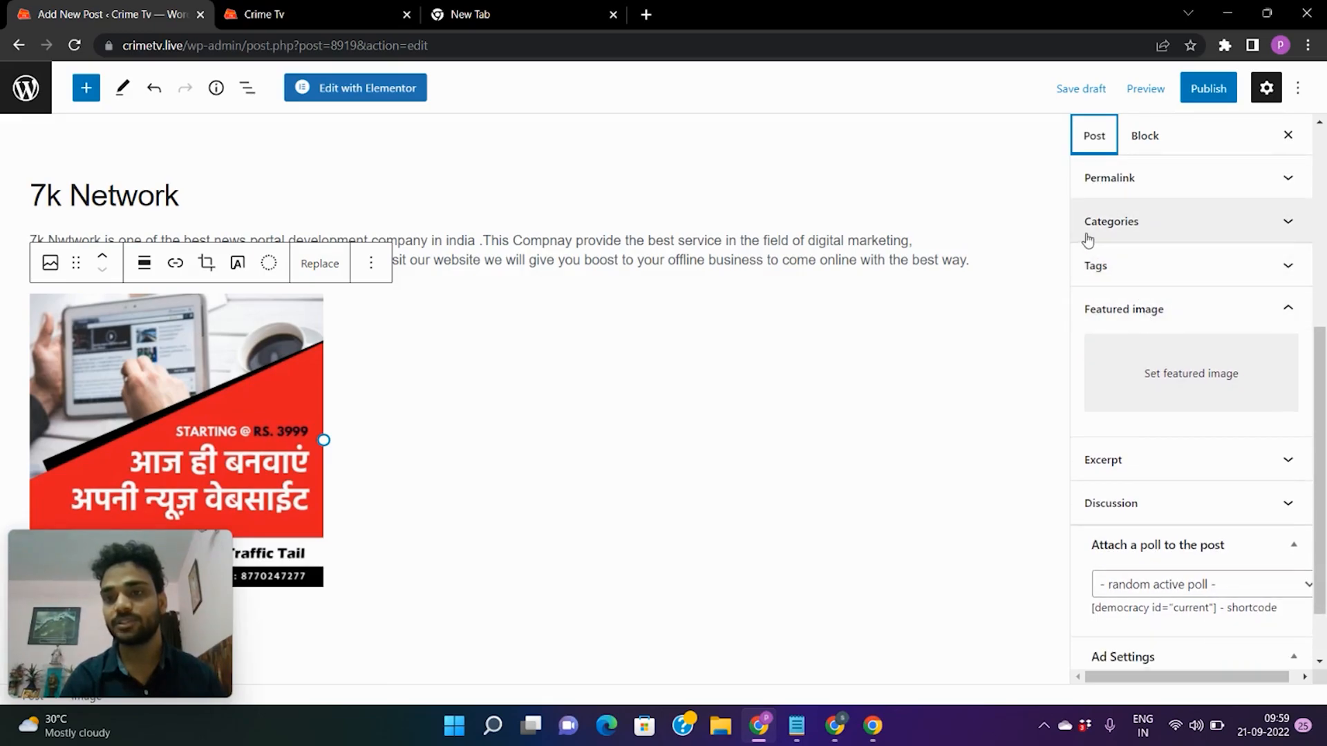
{"action": "left_click", "coordinate": [1288, 224]}
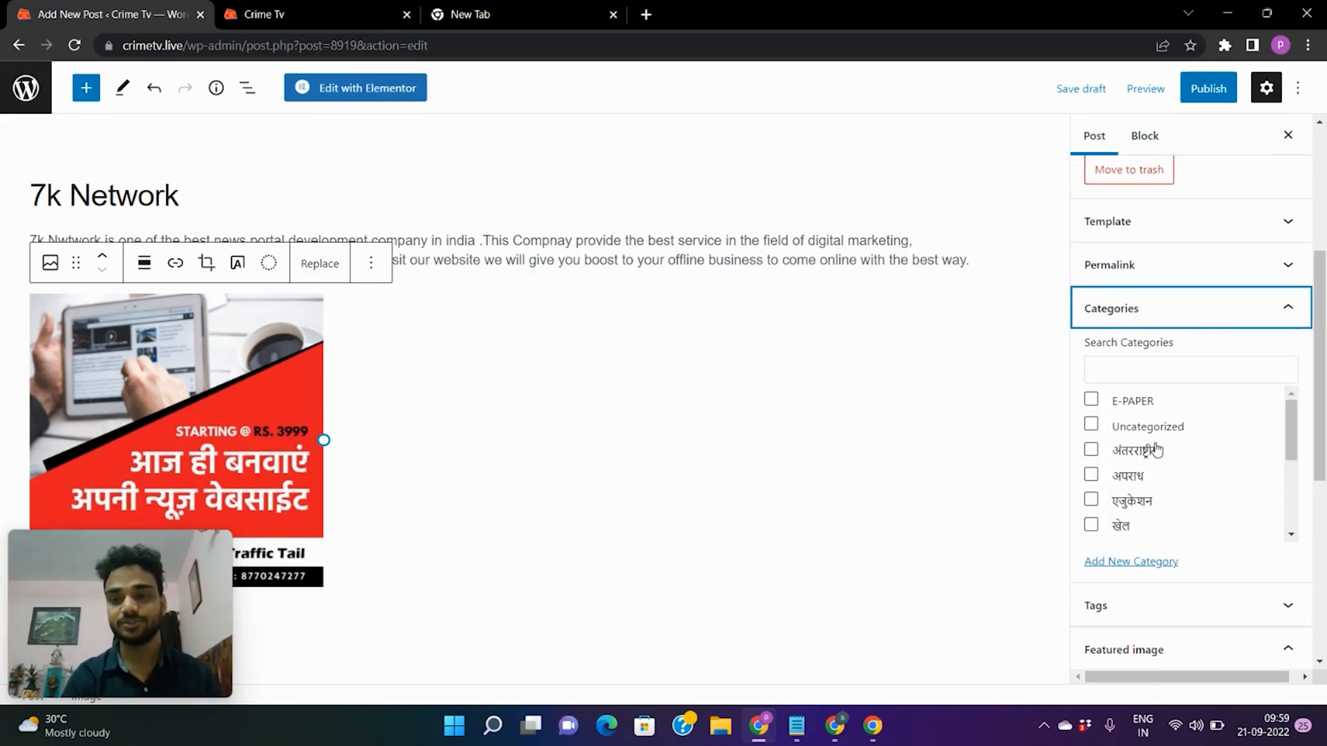
{"action": "scroll", "coordinate": [1154, 456], "scroll_direction": "down", "scroll_amount": 5}
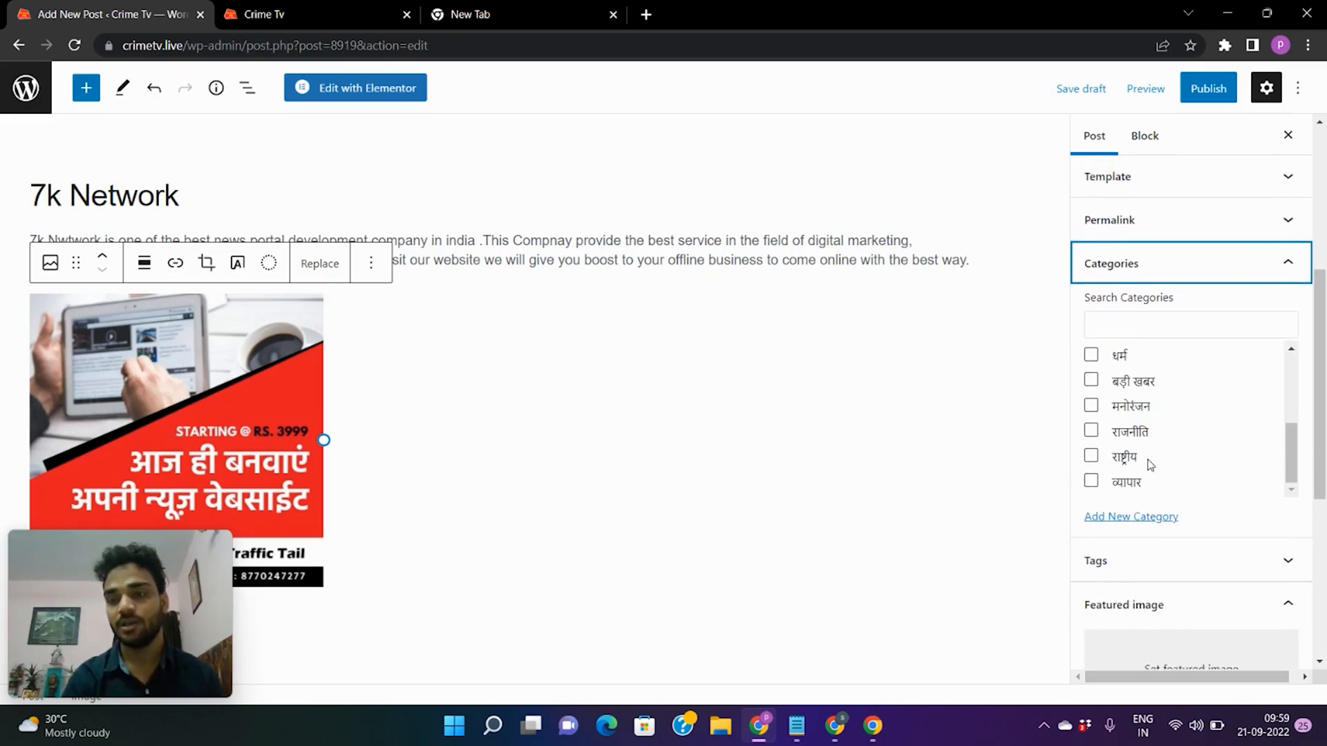
{"action": "scroll", "coordinate": [1150, 465], "scroll_direction": "up", "scroll_amount": 4}
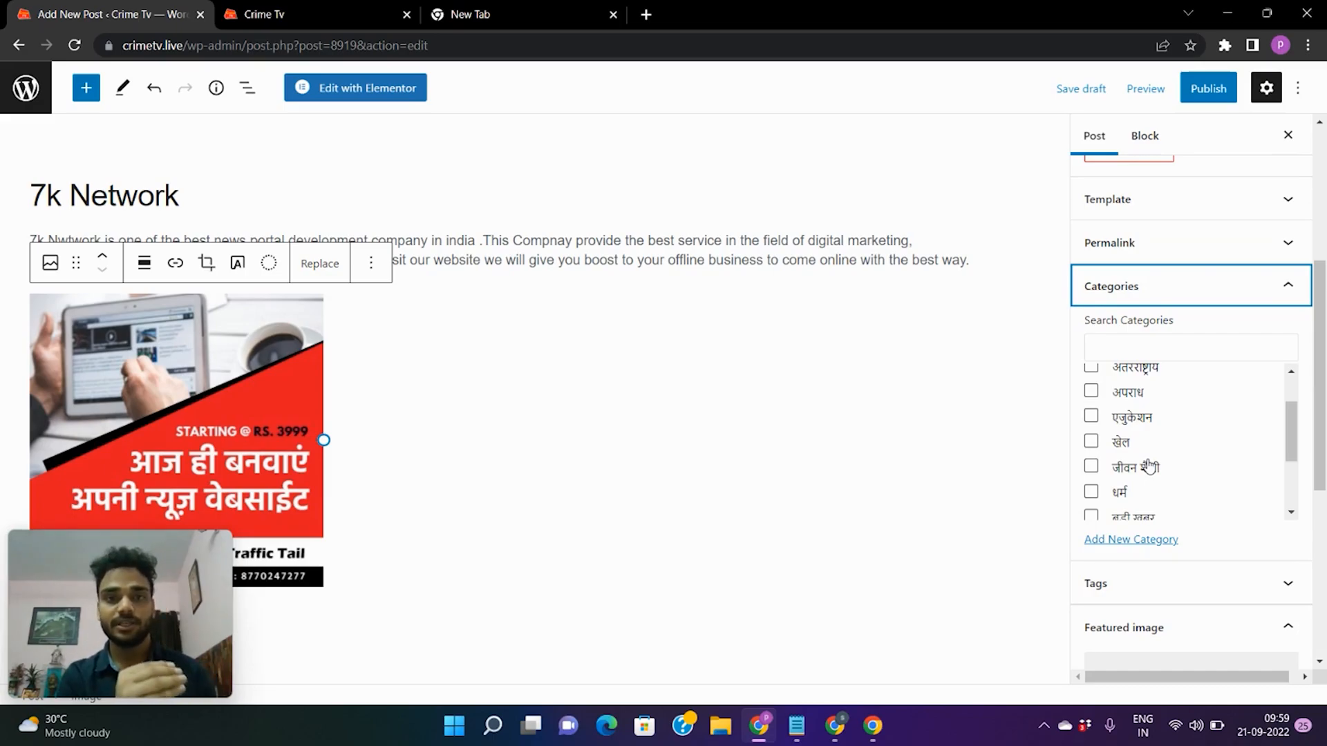
{"action": "scroll", "coordinate": [1149, 467], "scroll_direction": "up", "scroll_amount": 2}
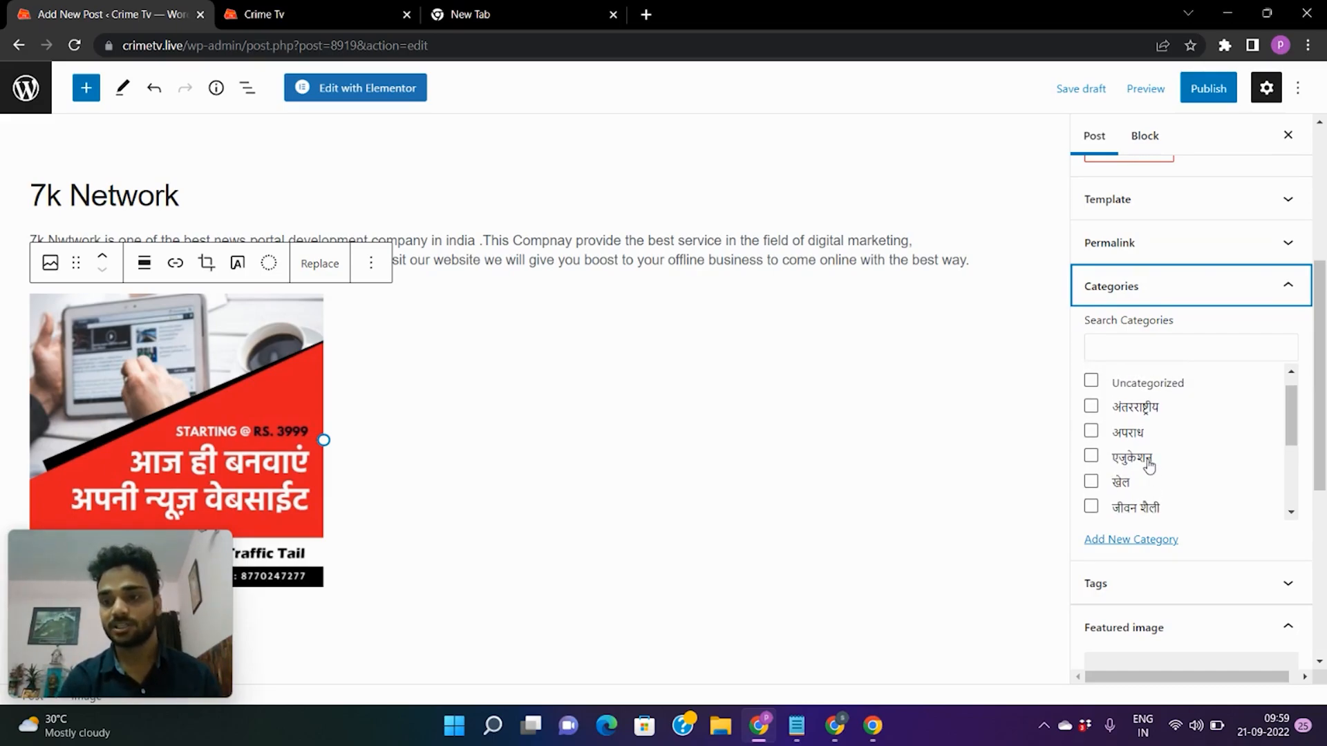
{"action": "left_click", "coordinate": [1091, 409]}
{"action": "left_click", "coordinate": [1091, 434]}
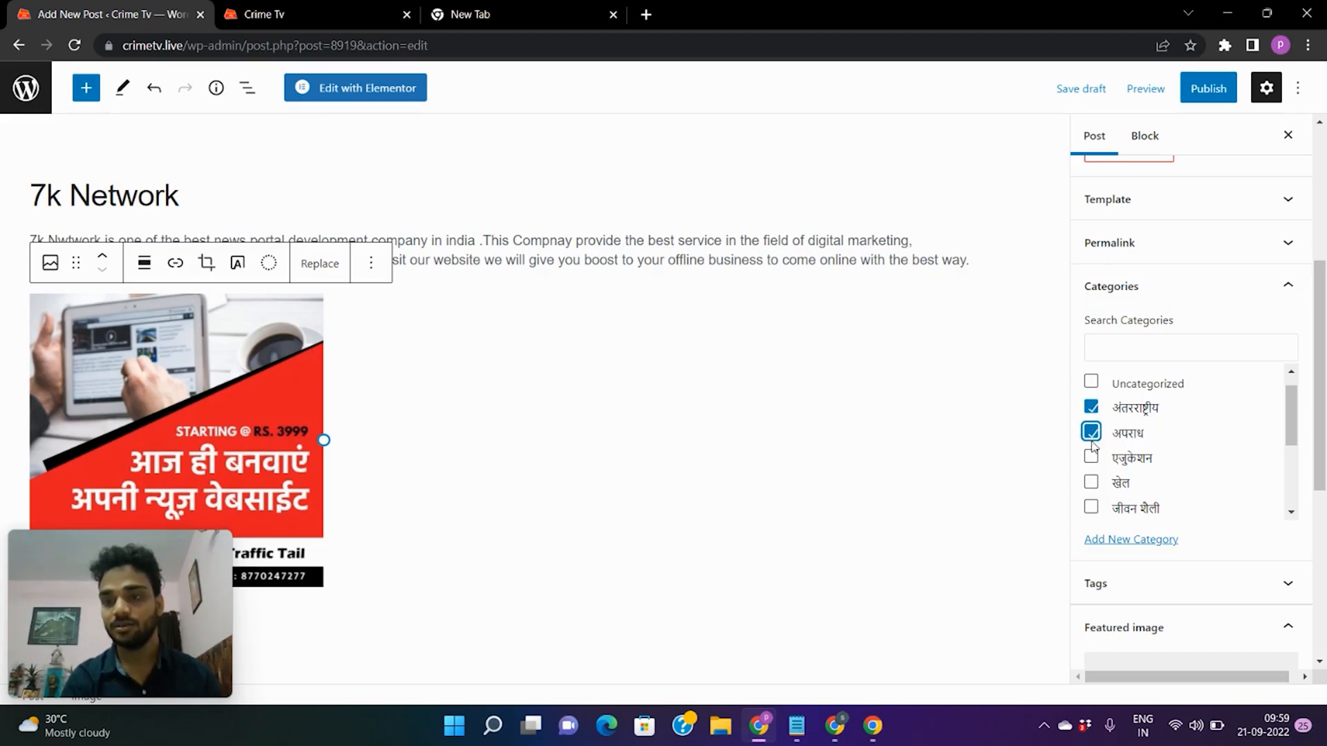
{"action": "left_click", "coordinate": [1091, 459]}
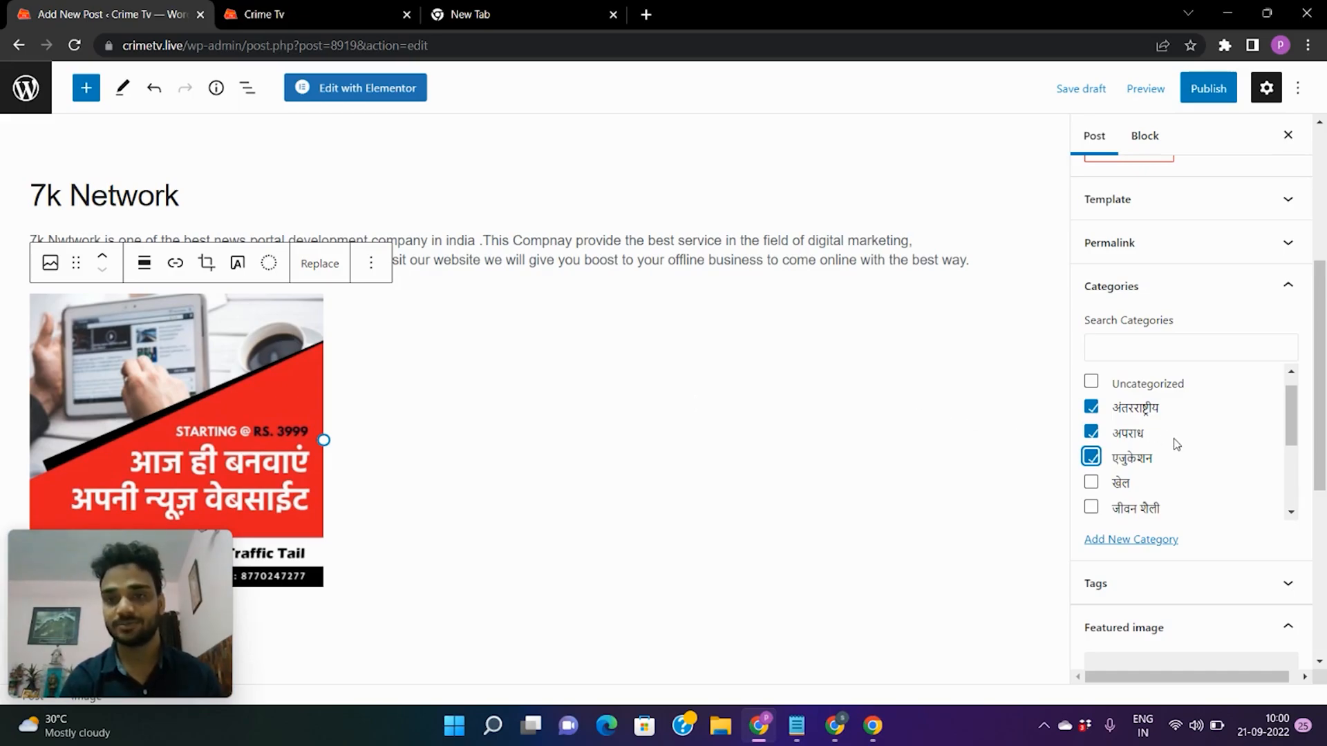
{"action": "scroll", "coordinate": [1204, 451], "scroll_direction": "down", "scroll_amount": 1}
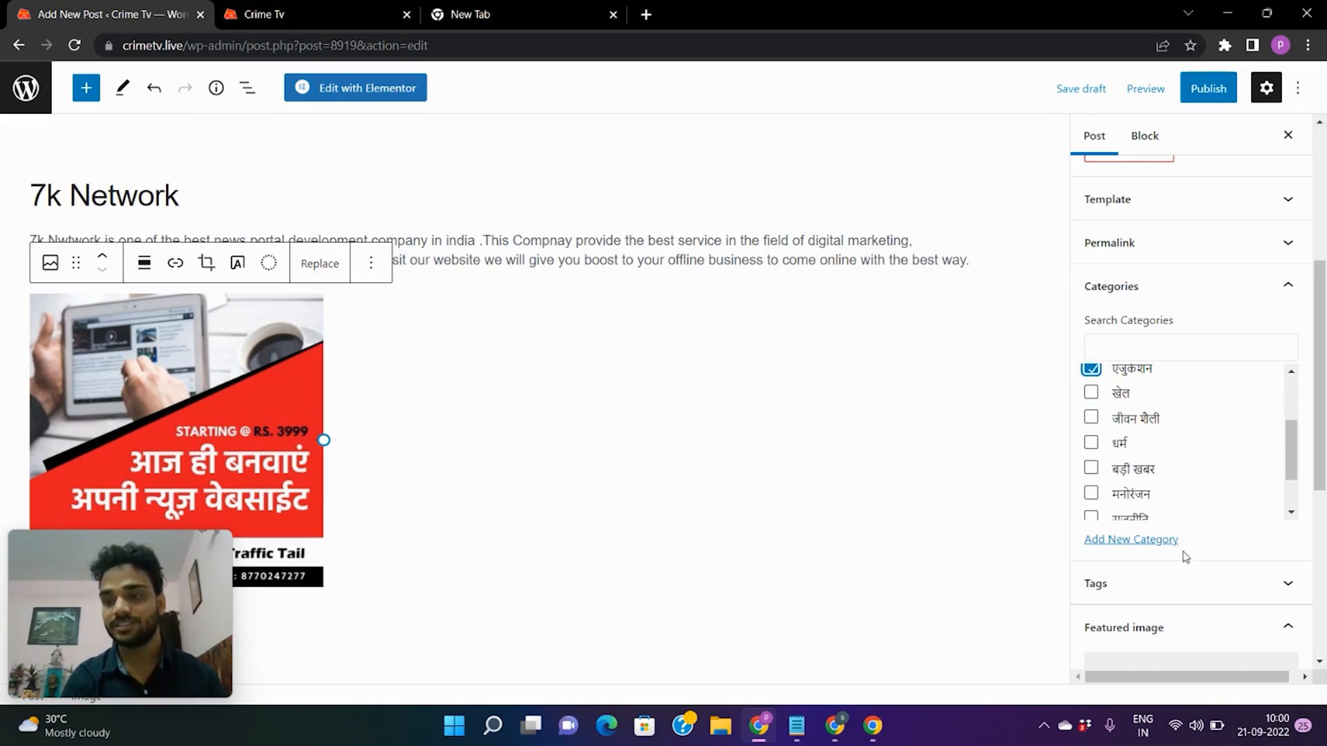
{"action": "scroll", "coordinate": [1209, 497], "scroll_direction": "down", "scroll_amount": 1}
{"action": "left_click", "coordinate": [1294, 269]}
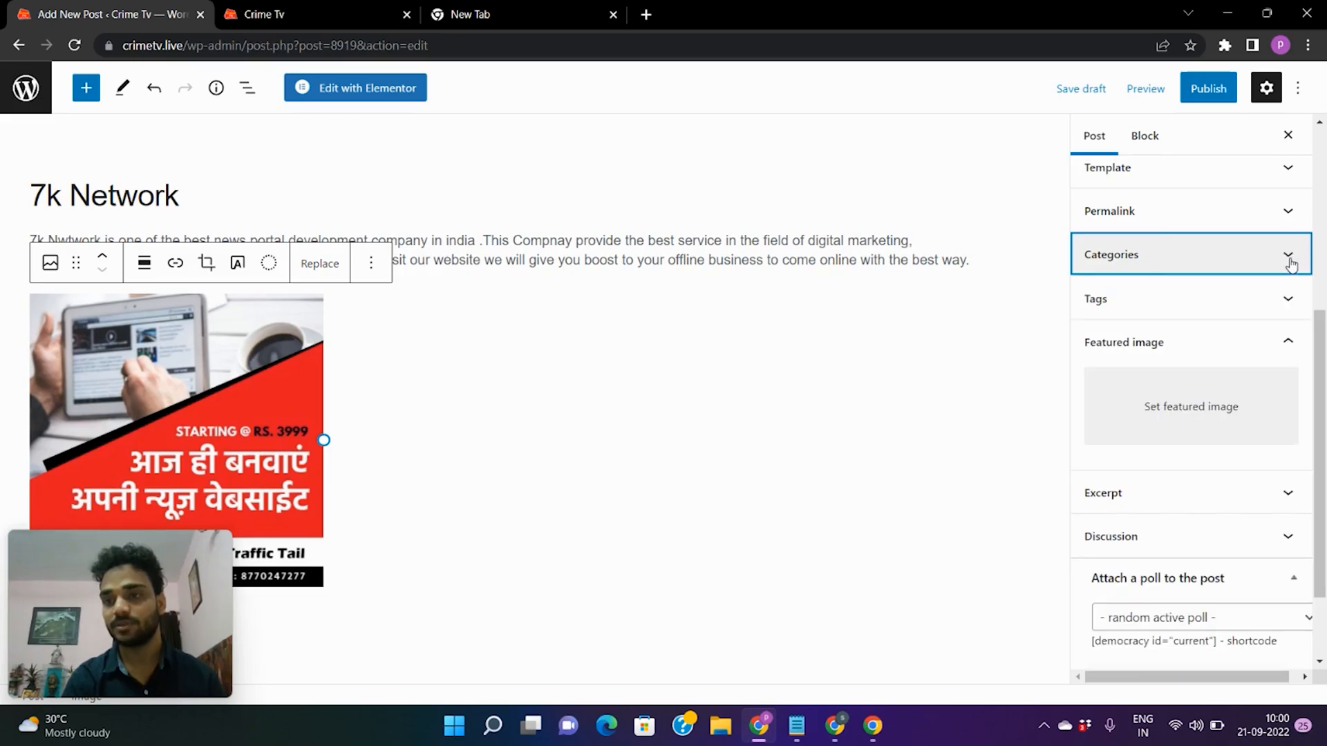
Copy 'digital marketing' from the paragraph and add it as a new tag.
{"action": "left_click", "coordinate": [1289, 301]}
{"action": "left_click", "coordinate": [1219, 358]}
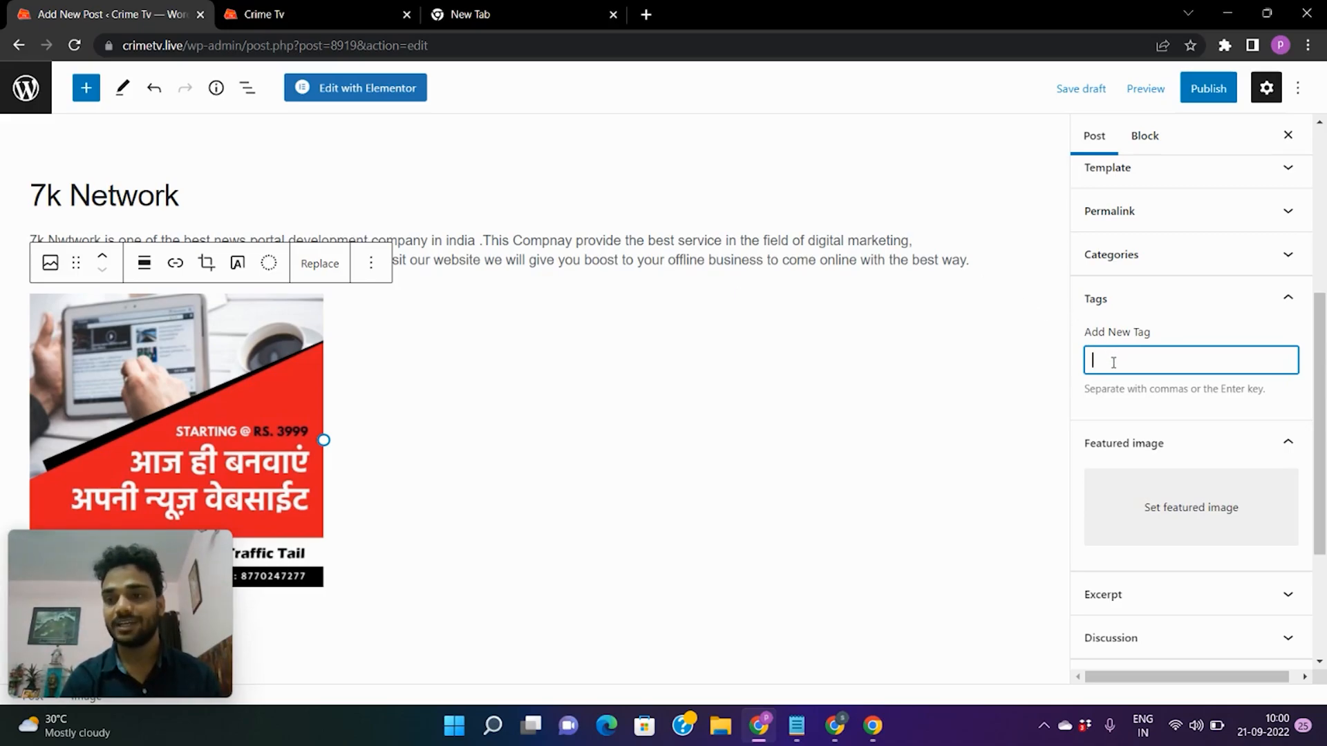
{"action": "double_click", "coordinate": [849, 243]}
{"action": "left_click", "coordinate": [820, 239]}
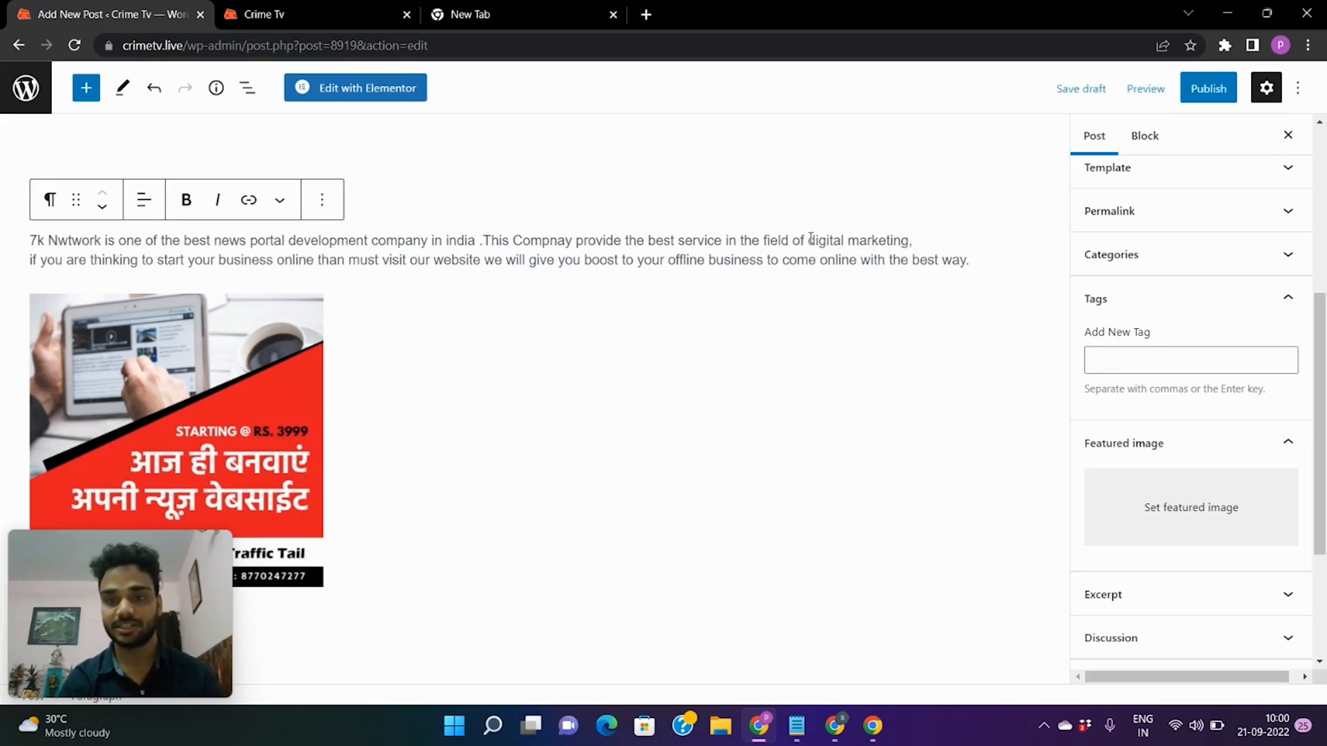
{"action": "left_click_drag", "start_coordinate": [810, 239], "coordinate": [901, 240]}
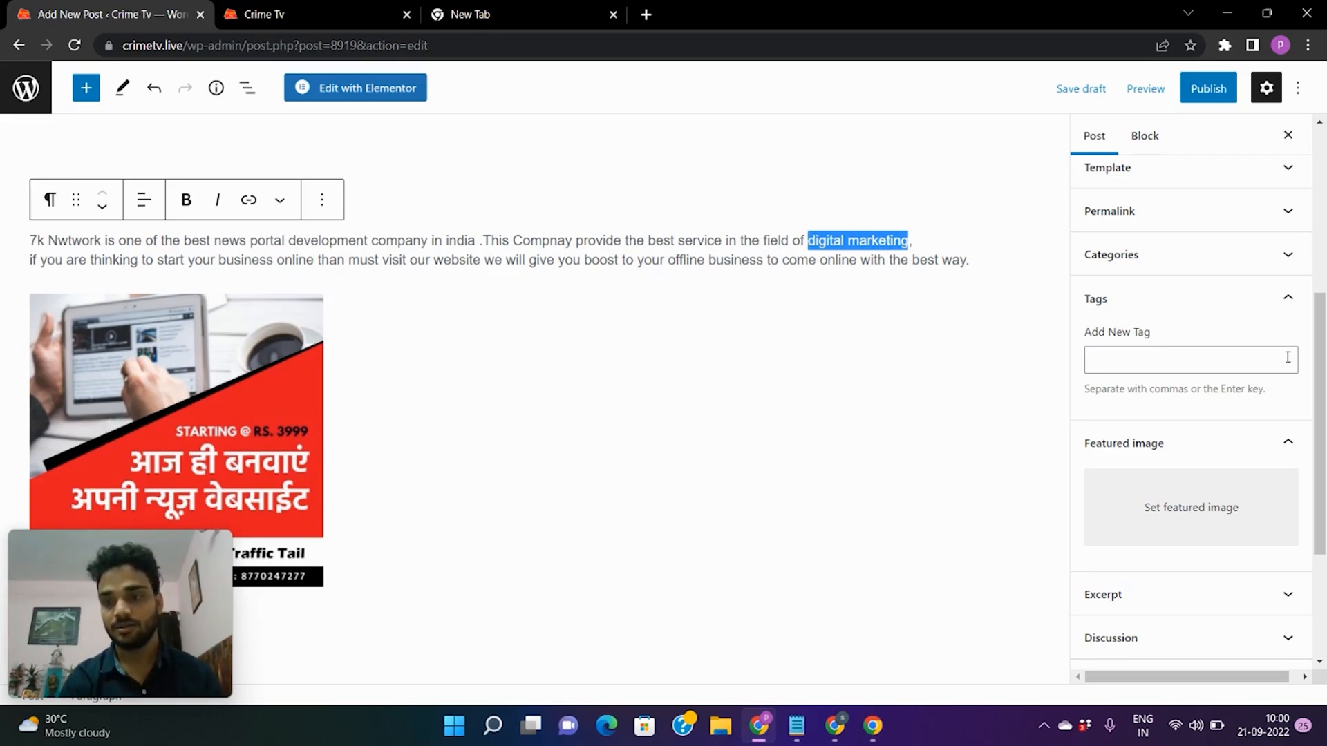
{"action": "left_click", "coordinate": [1266, 364]}
{"action": "type", "text": "digital marketing"}
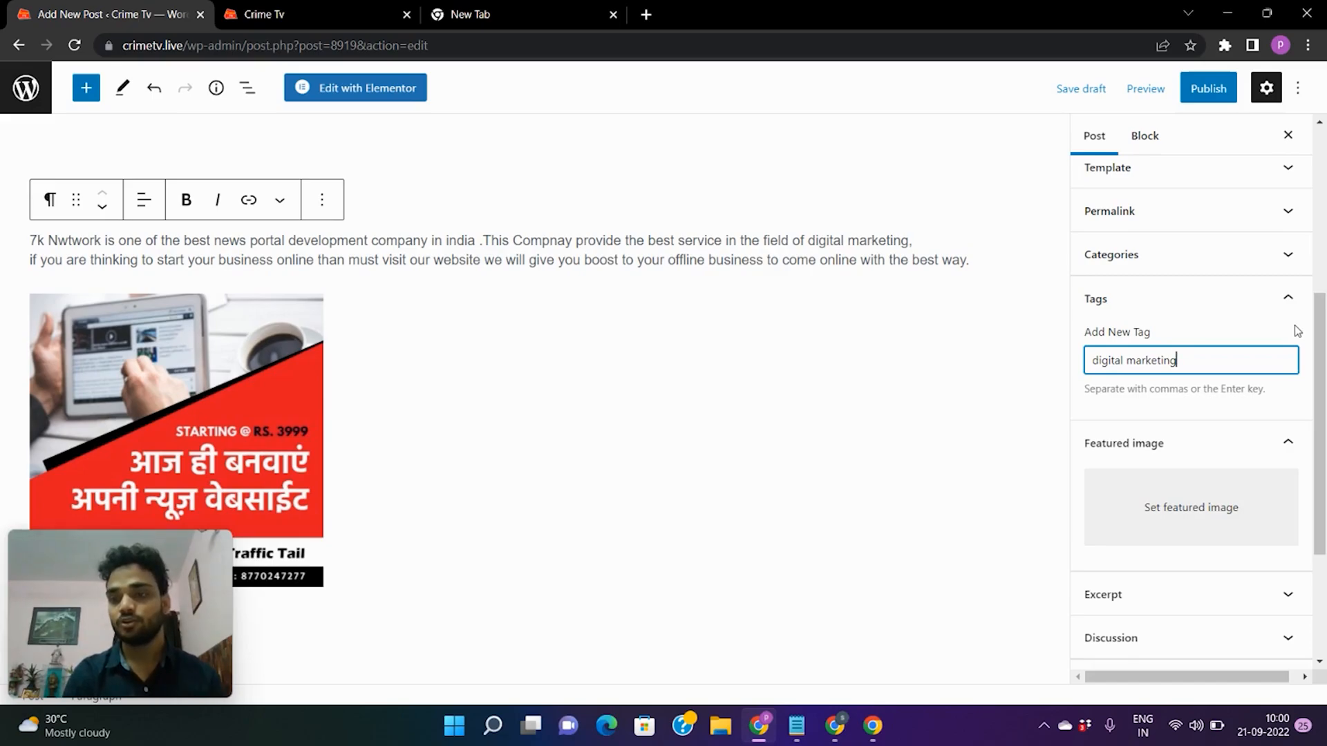
{"action": "left_click", "coordinate": [1290, 303]}
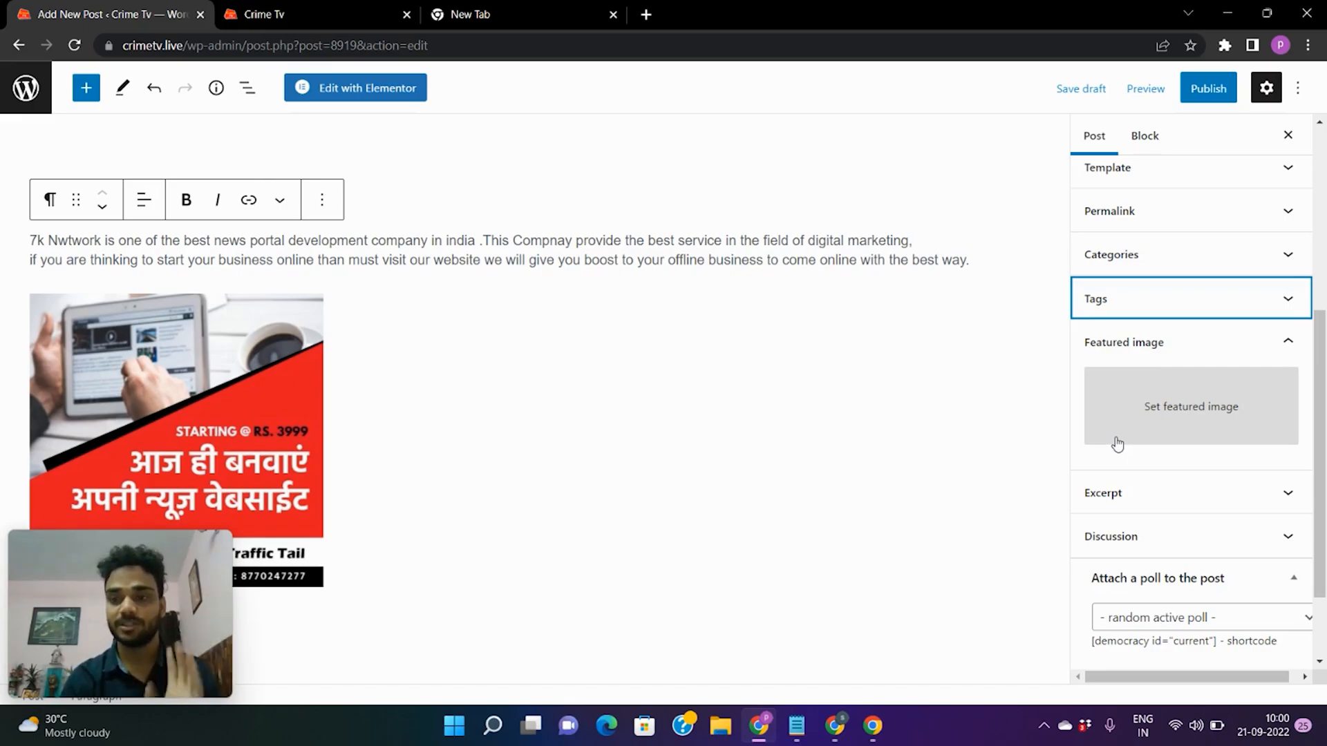
Choose the red Traffic Tail ad image from the Media Library as the featured image.
{"action": "left_click", "coordinate": [1147, 410]}
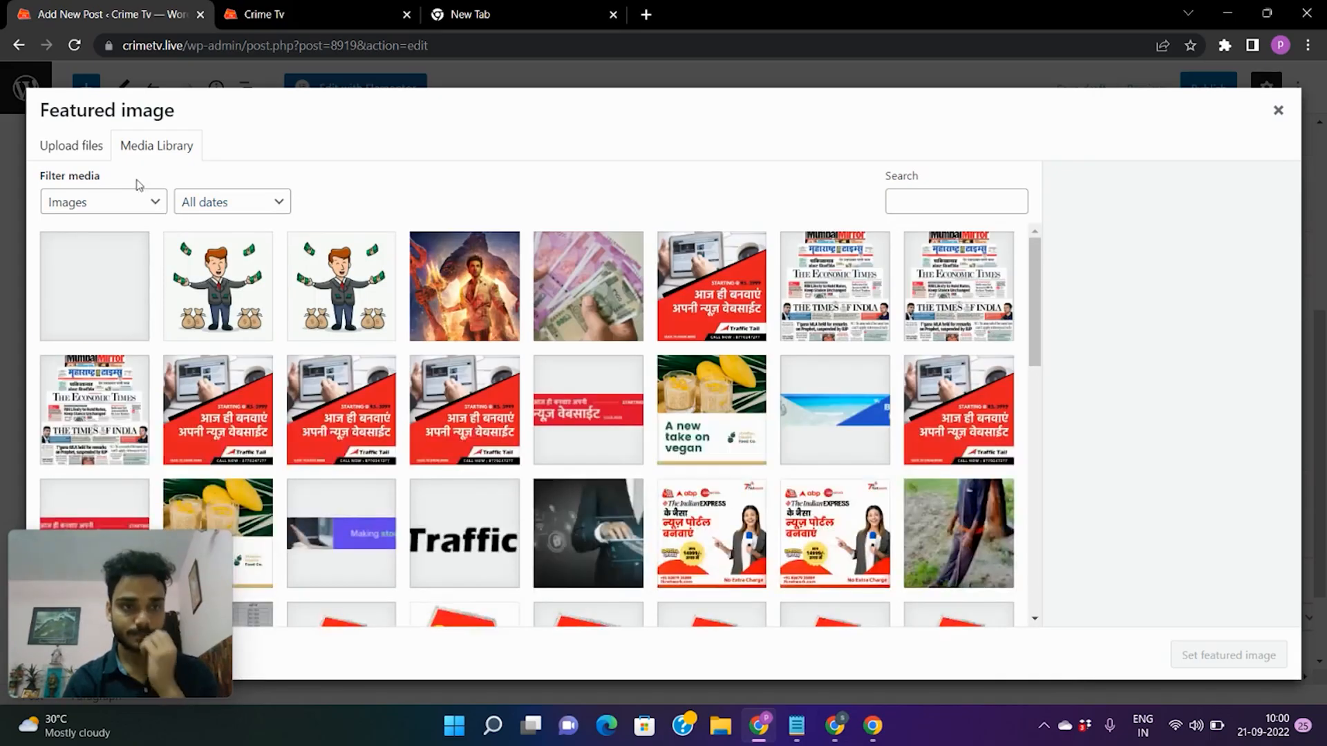
{"action": "left_click", "coordinate": [92, 282]}
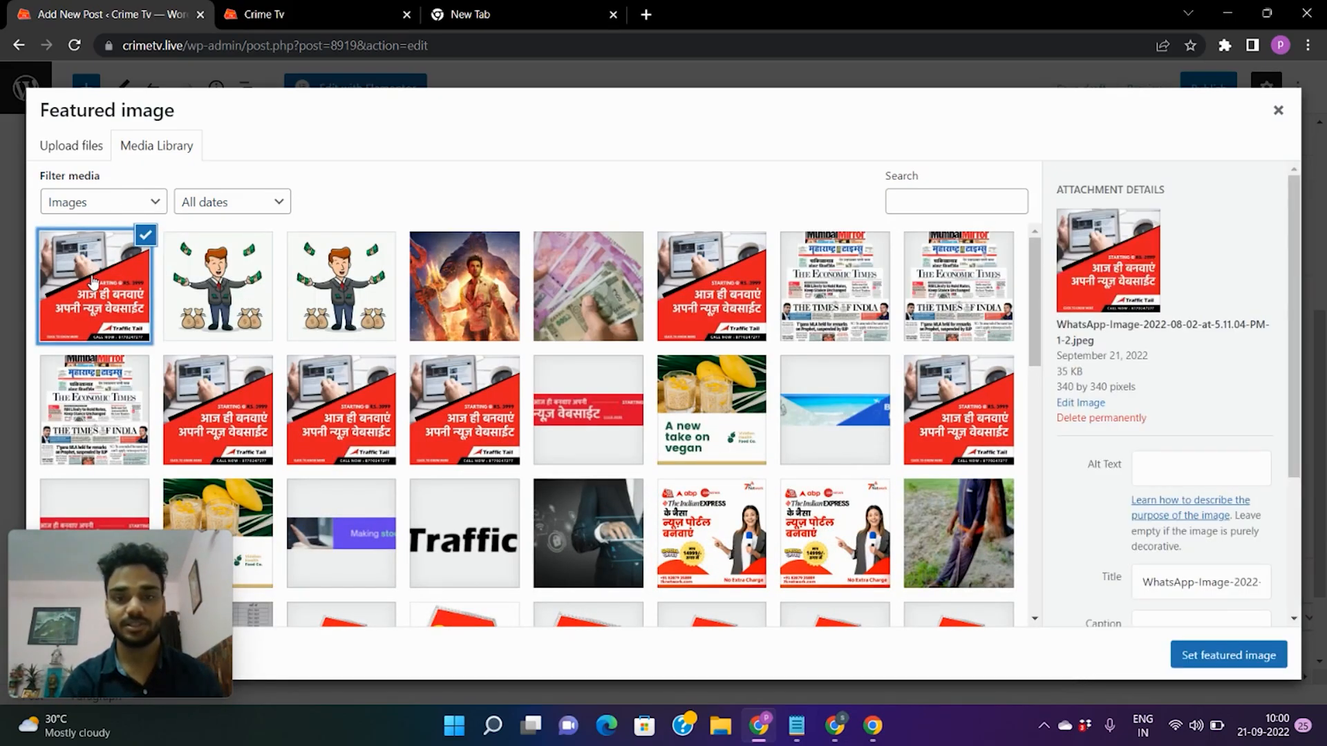
{"action": "left_click", "coordinate": [1203, 657]}
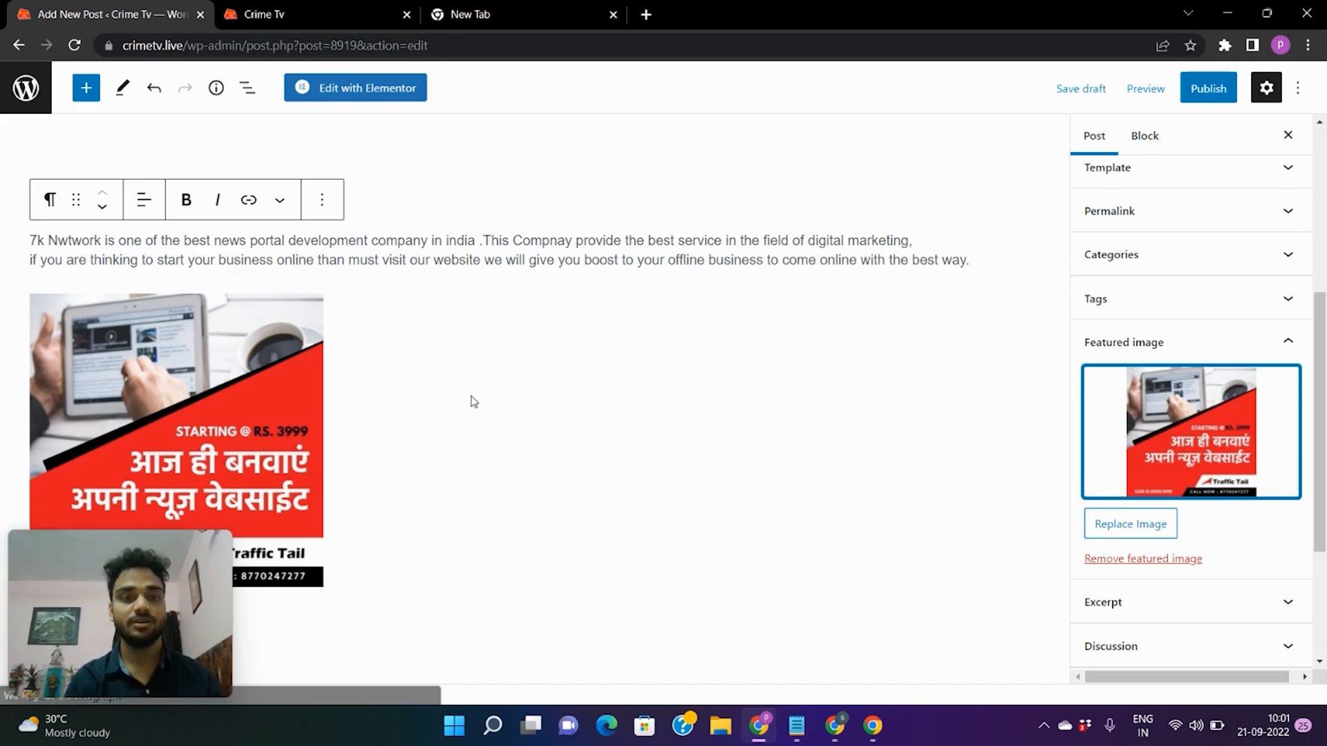
{"action": "left_click", "coordinate": [452, 223]}
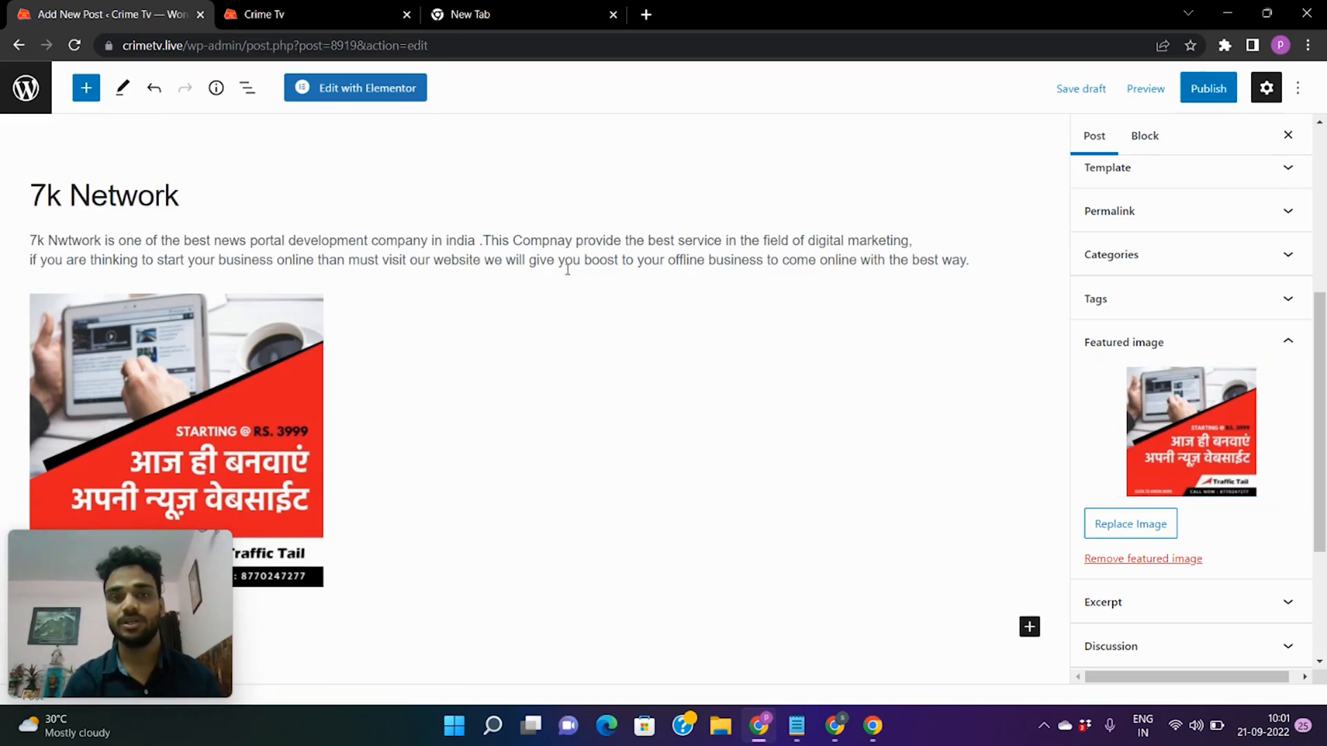
Publish the 7k Network post through the pre-publish panel and return to the Crime Tv homepage tab.
{"action": "left_click", "coordinate": [1218, 95]}
{"action": "left_click", "coordinate": [1165, 92]}
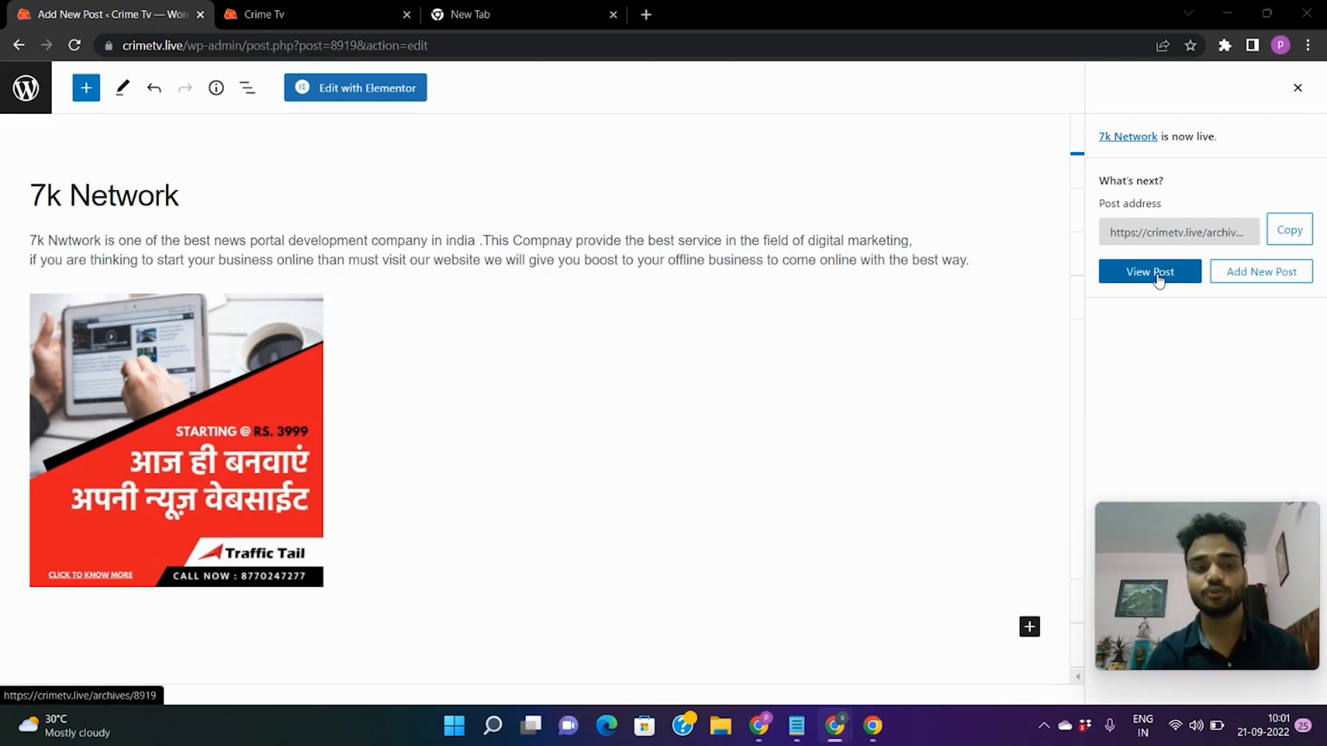
{"action": "left_click", "coordinate": [384, 448]}
{"action": "left_click", "coordinate": [301, 7]}
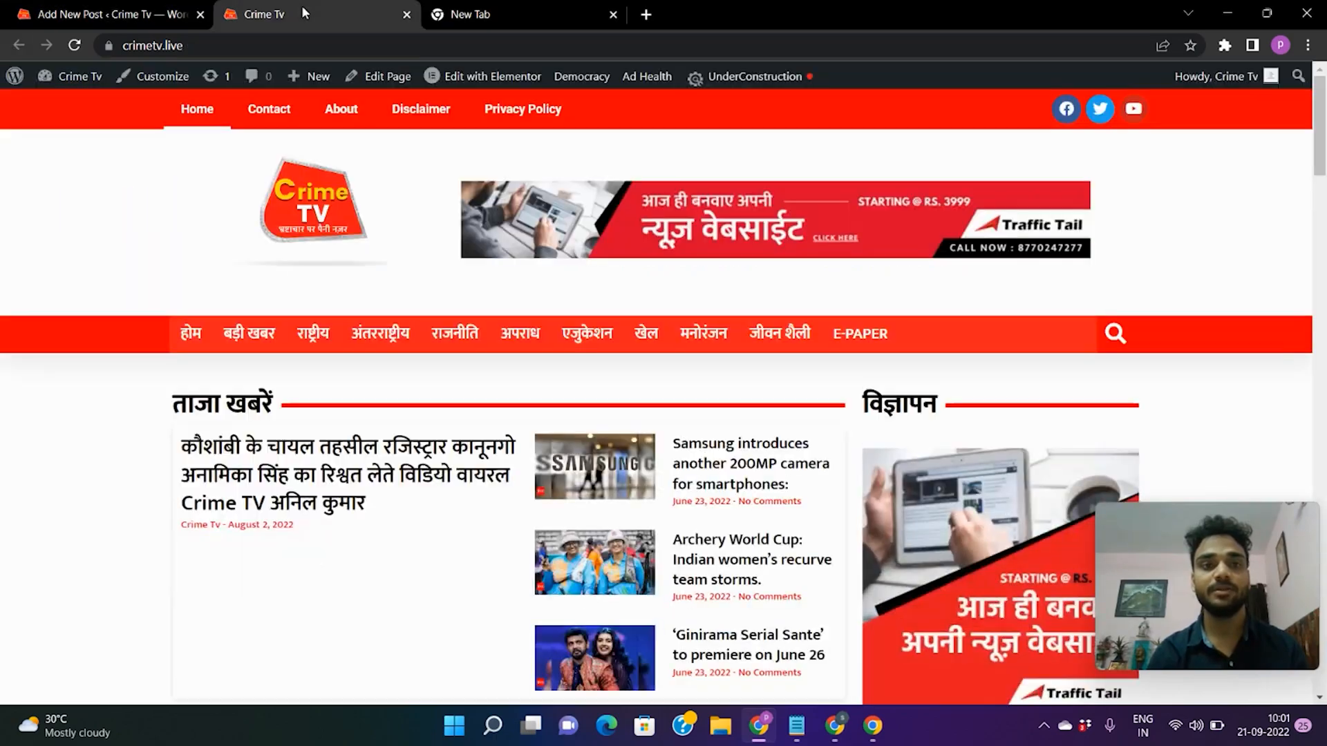
Reload the homepage, find 7k Network under अंतरराष्ट्रीय, अपराध and शिक्षा, and open it in a new tab.
{"action": "left_click", "coordinate": [77, 46]}
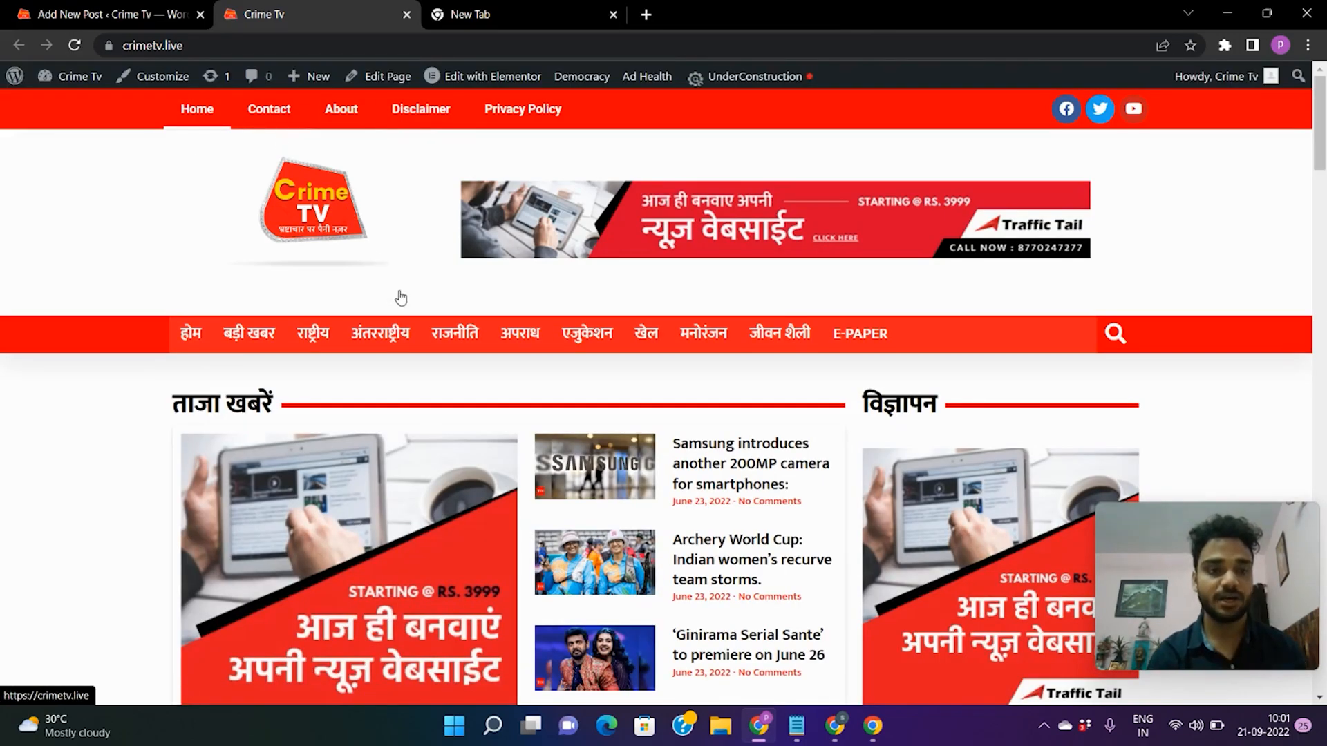
{"action": "scroll", "coordinate": [400, 298], "scroll_direction": "down", "scroll_amount": 2}
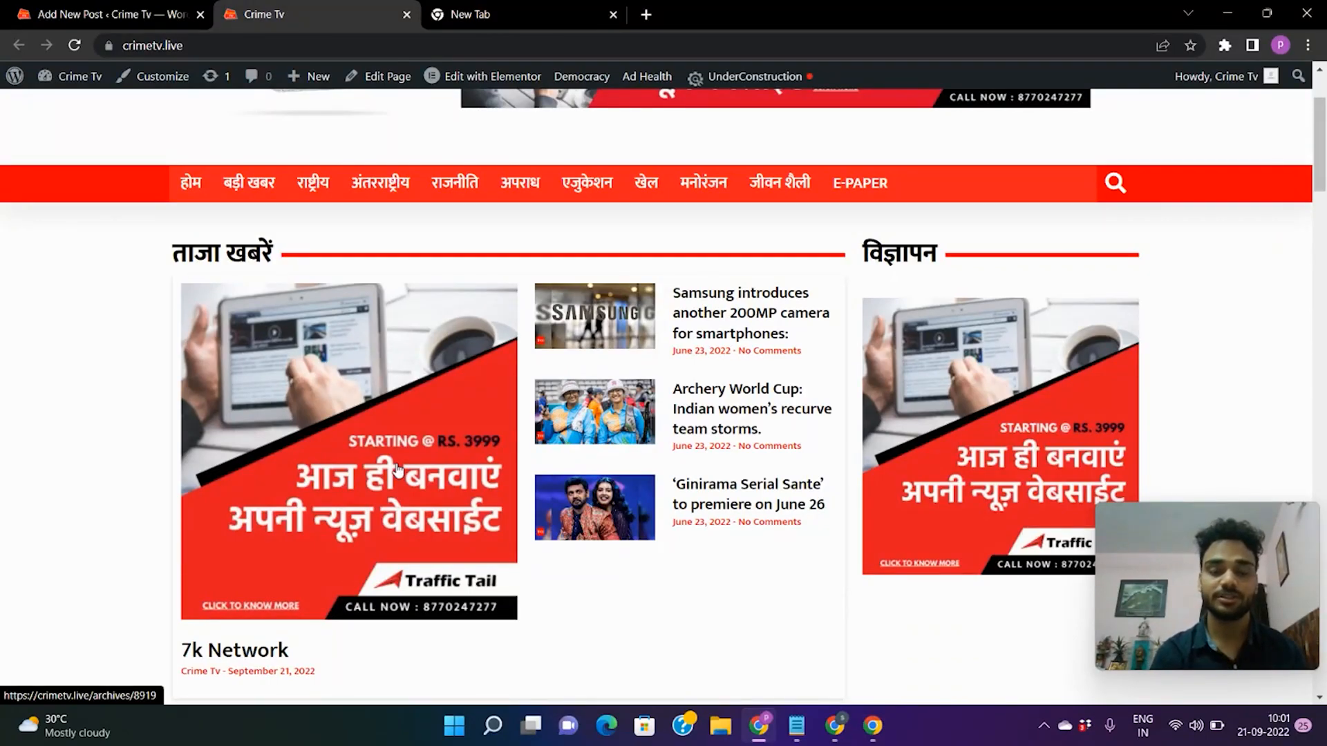
{"action": "scroll", "coordinate": [436, 475], "scroll_direction": "down", "scroll_amount": 1}
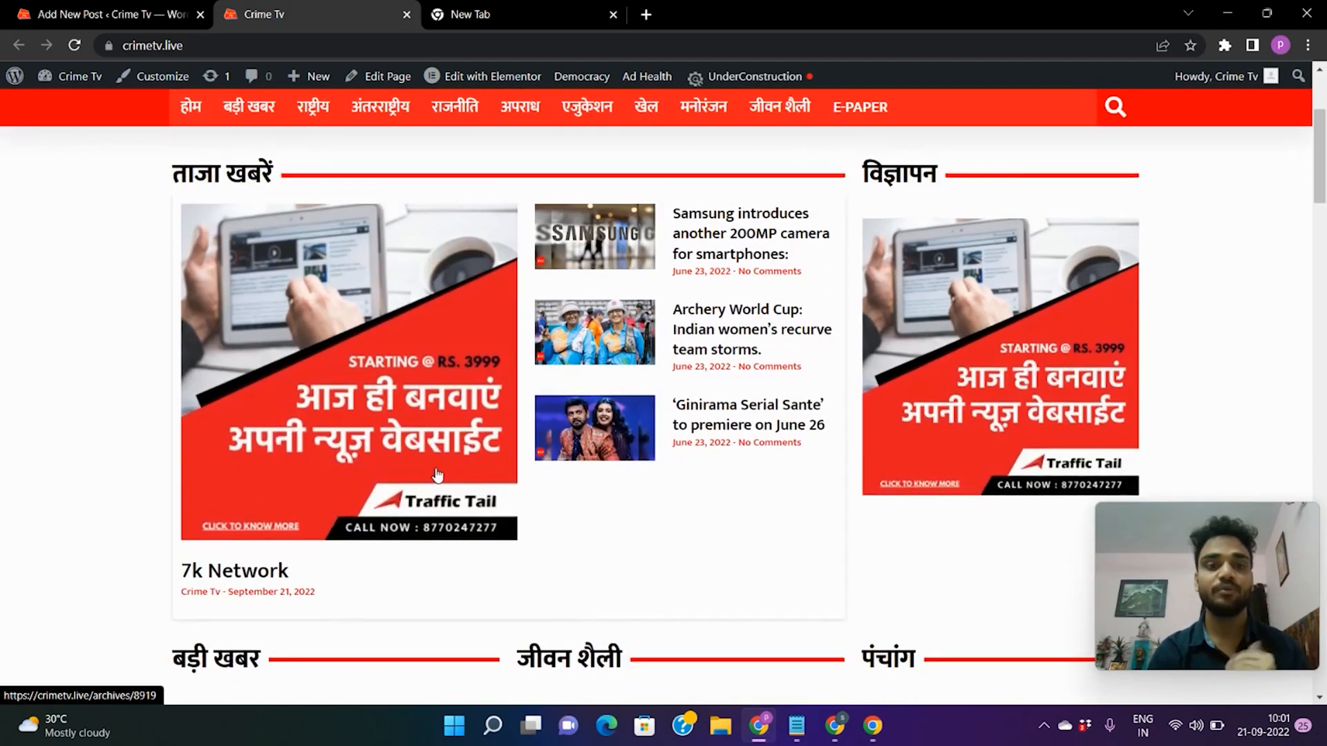
{"action": "scroll", "coordinate": [437, 475], "scroll_direction": "down", "scroll_amount": 7}
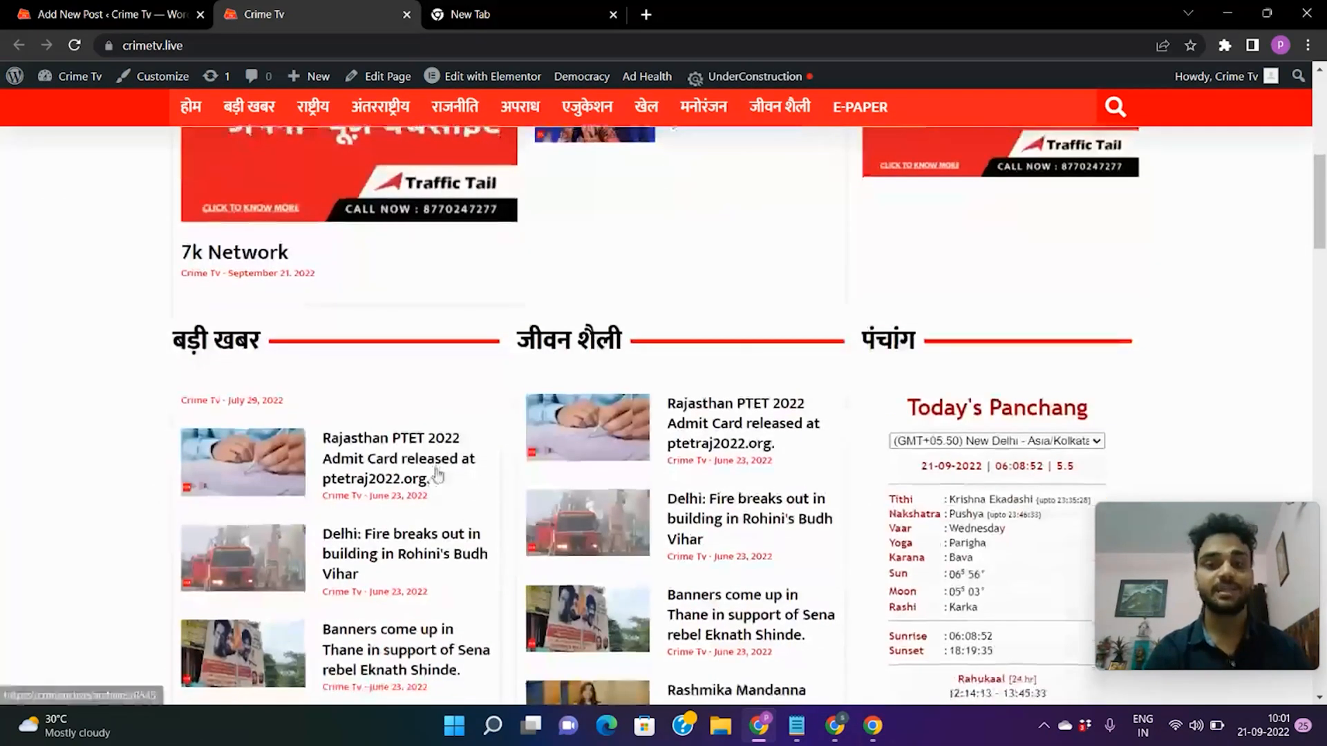
{"action": "scroll", "coordinate": [437, 475], "scroll_direction": "down", "scroll_amount": 14}
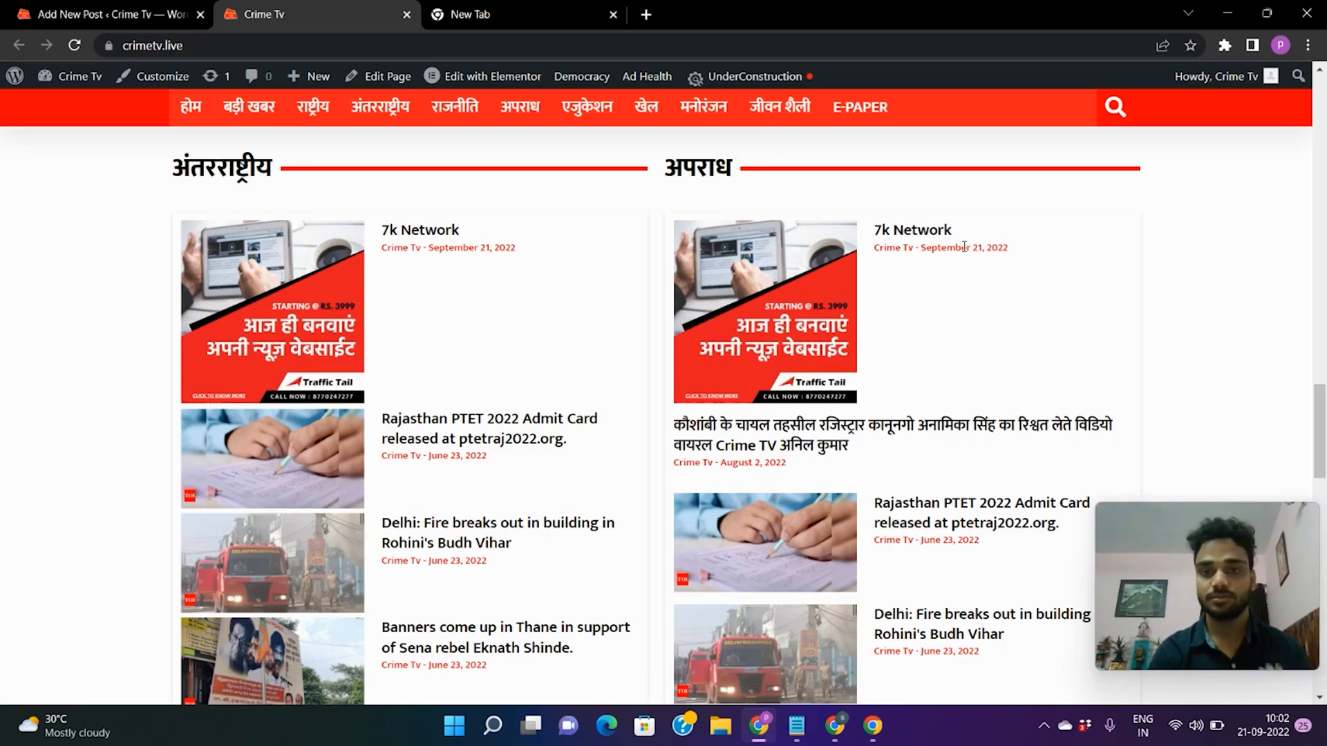
{"action": "scroll", "coordinate": [673, 309], "scroll_direction": "down", "scroll_amount": 6}
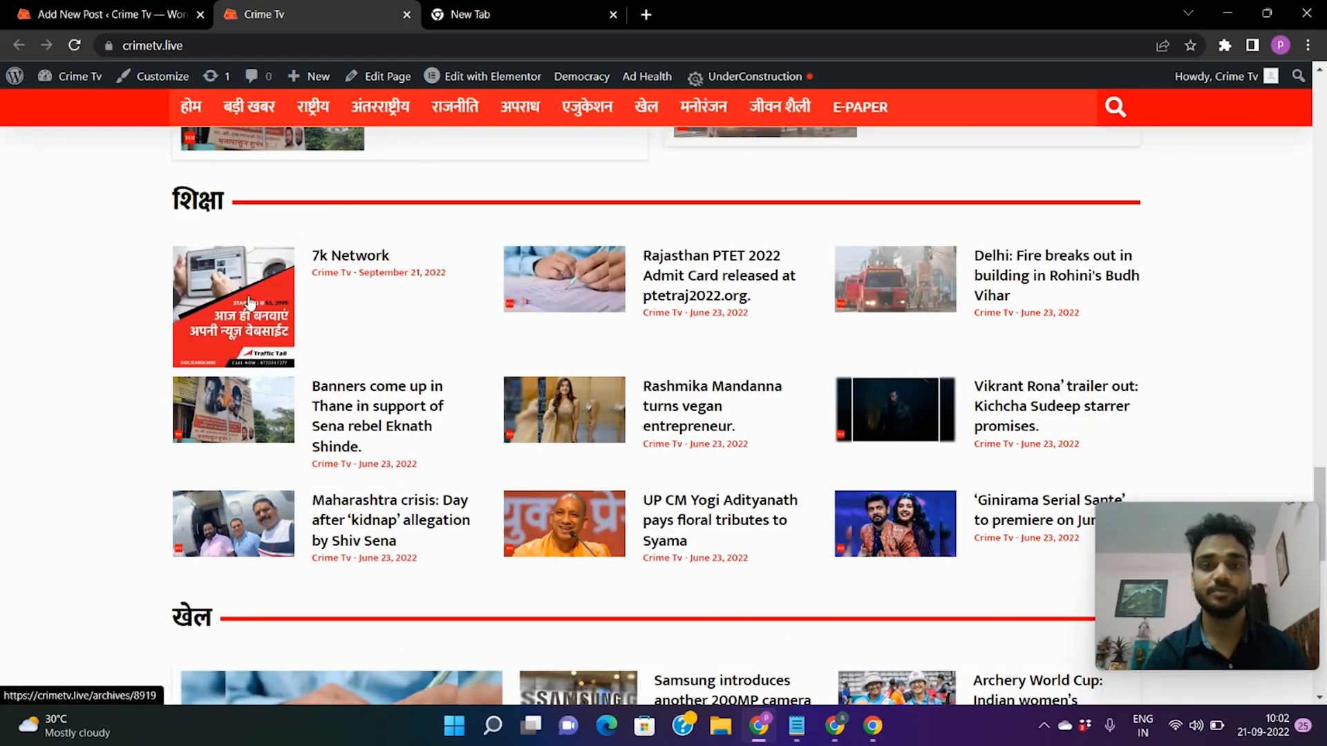
{"action": "scroll", "coordinate": [250, 302], "scroll_direction": "up", "scroll_amount": 4}
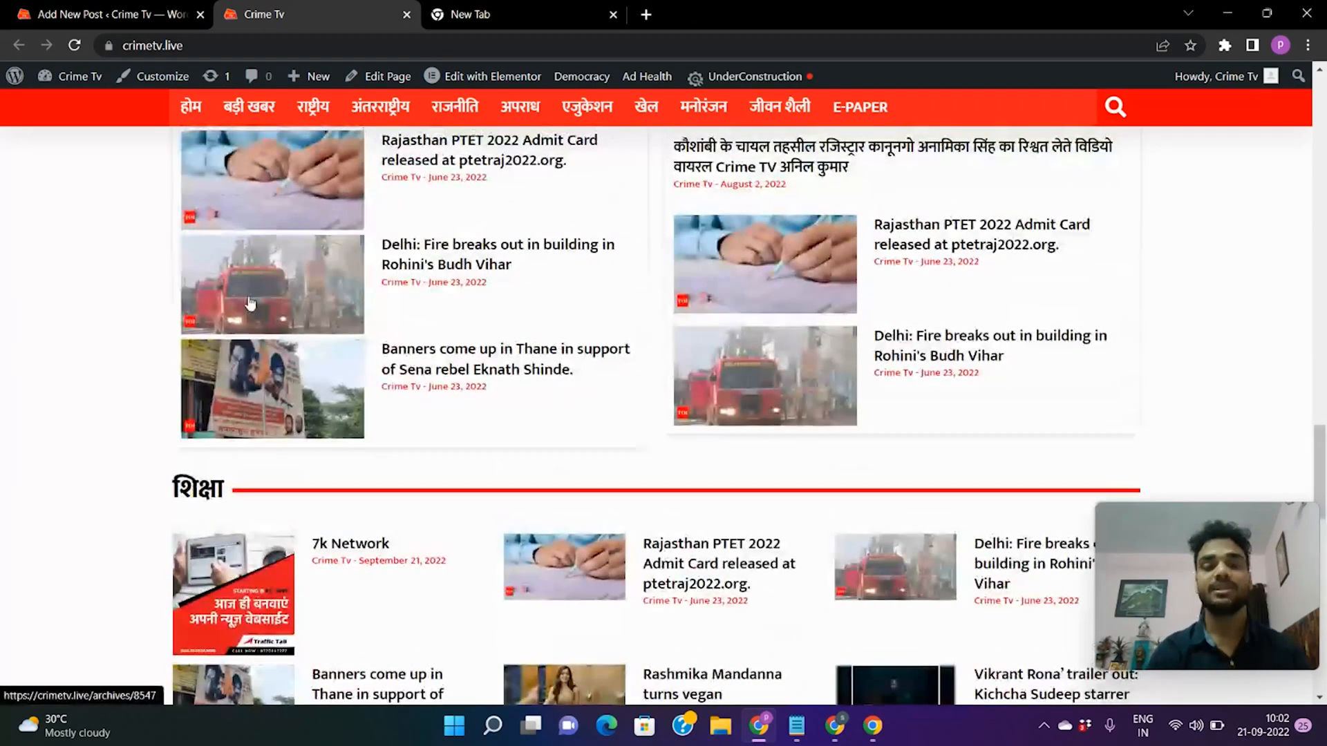
{"action": "scroll", "coordinate": [251, 302], "scroll_direction": "up", "scroll_amount": 5}
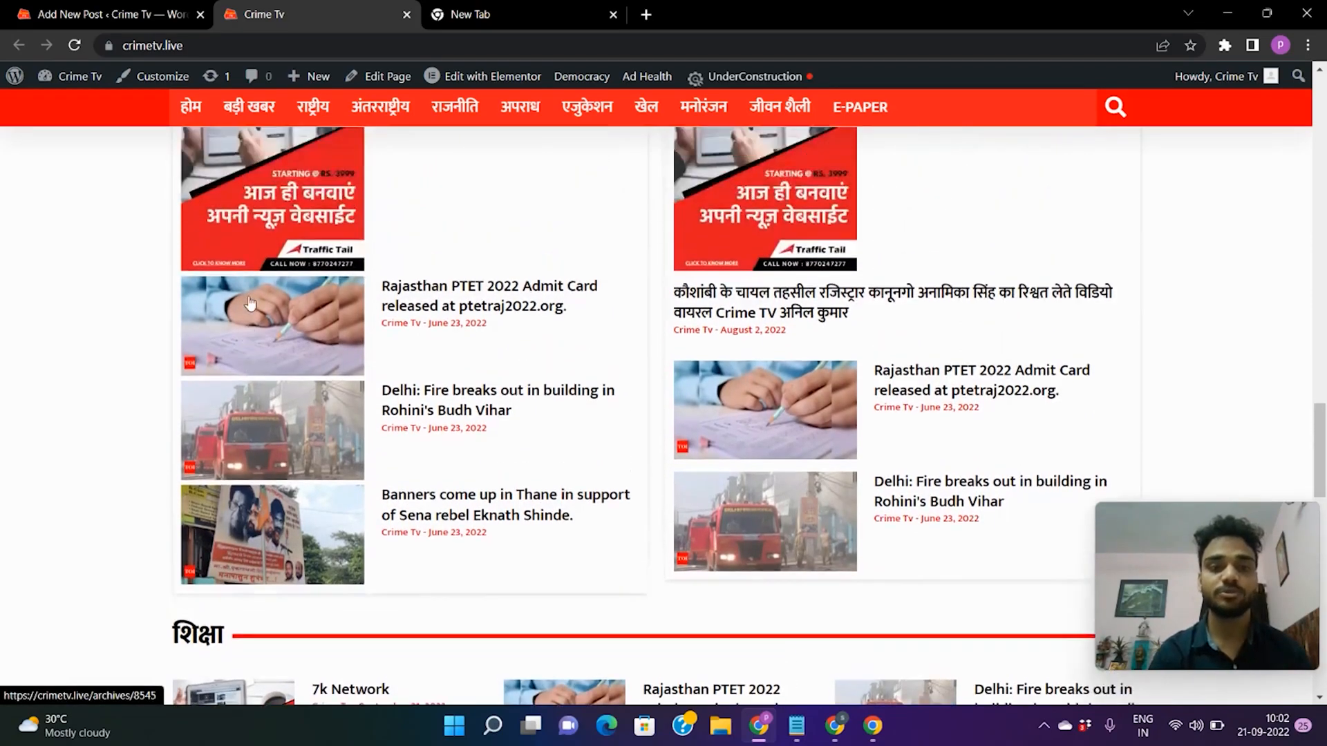
{"action": "right_click", "coordinate": [270, 316]}
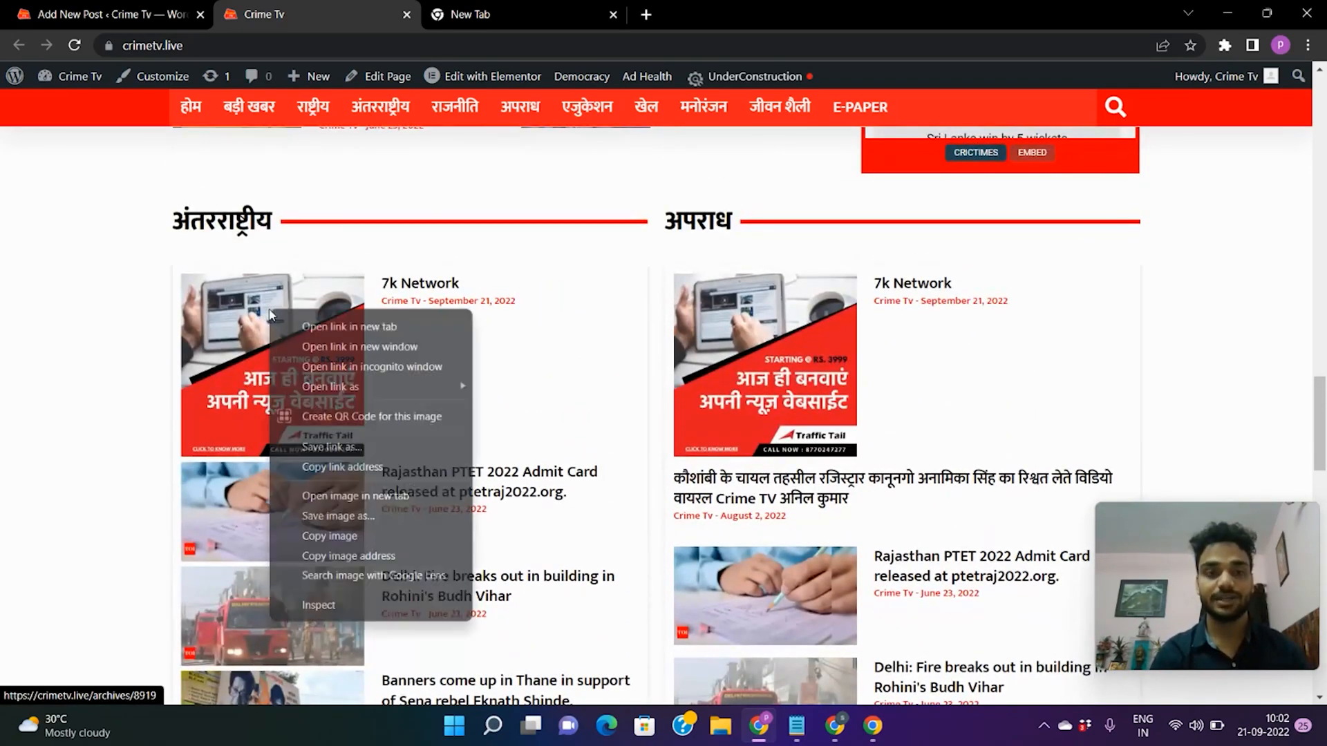
{"action": "left_click", "coordinate": [316, 328]}
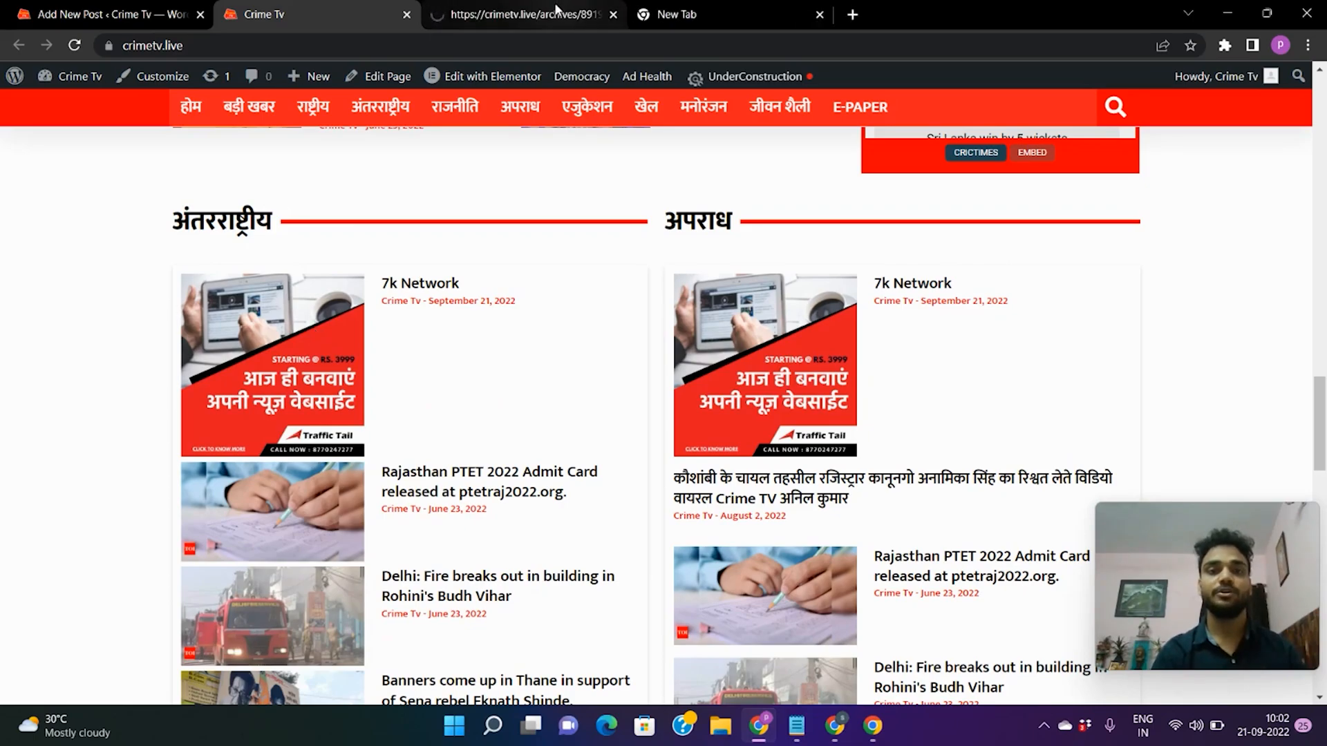
Check the live 7k Network page's title, image and first paragraph, then go back to the editor.
{"action": "left_click", "coordinate": [573, 8]}
{"action": "scroll", "coordinate": [537, 343], "scroll_direction": "down", "scroll_amount": 3}
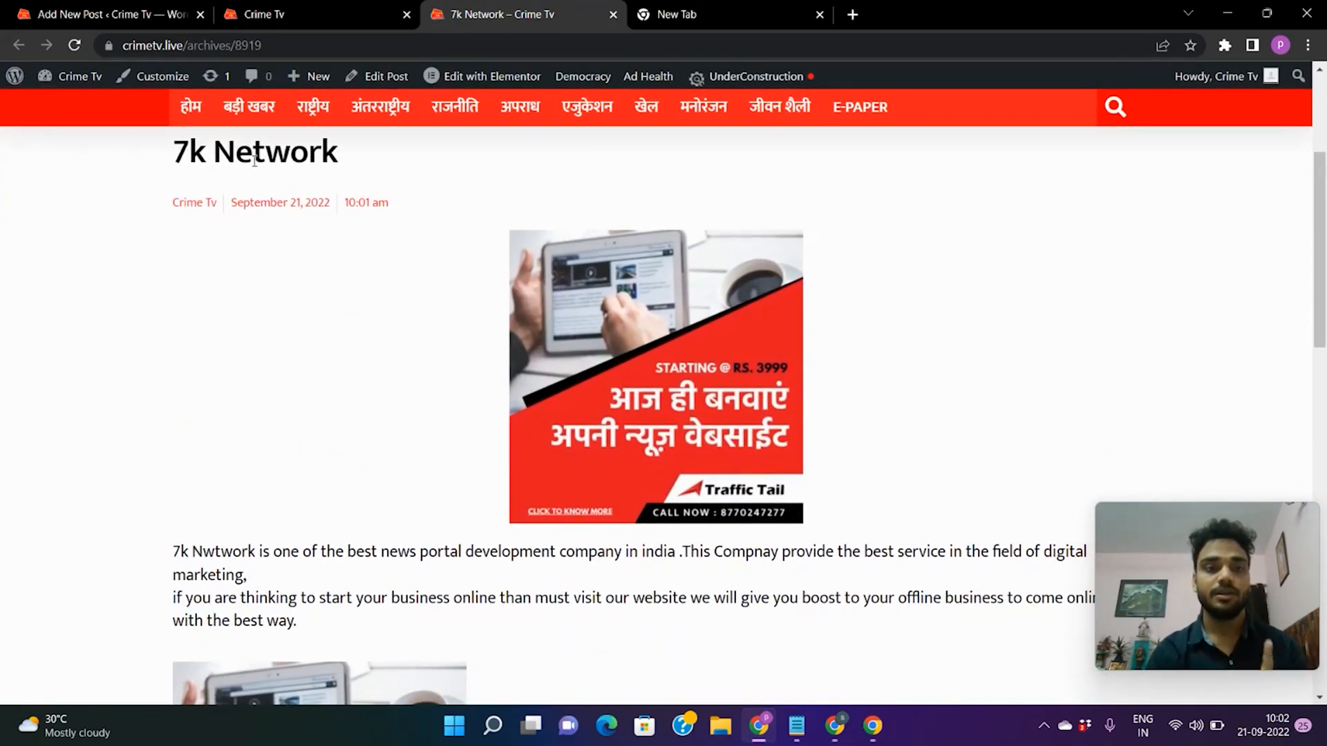
{"action": "triple_click", "coordinate": [221, 160]}
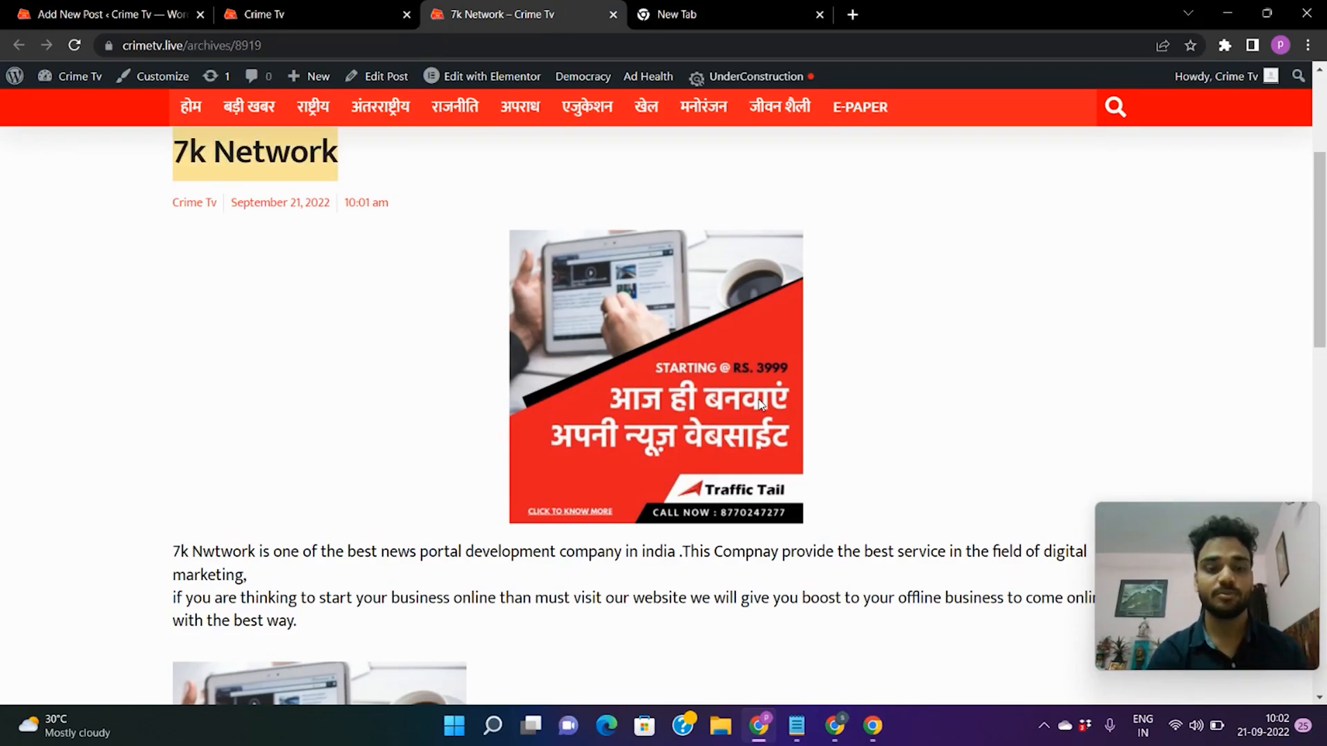
{"action": "scroll", "coordinate": [760, 404], "scroll_direction": "down", "scroll_amount": 3}
{"action": "triple_click", "coordinate": [233, 292]}
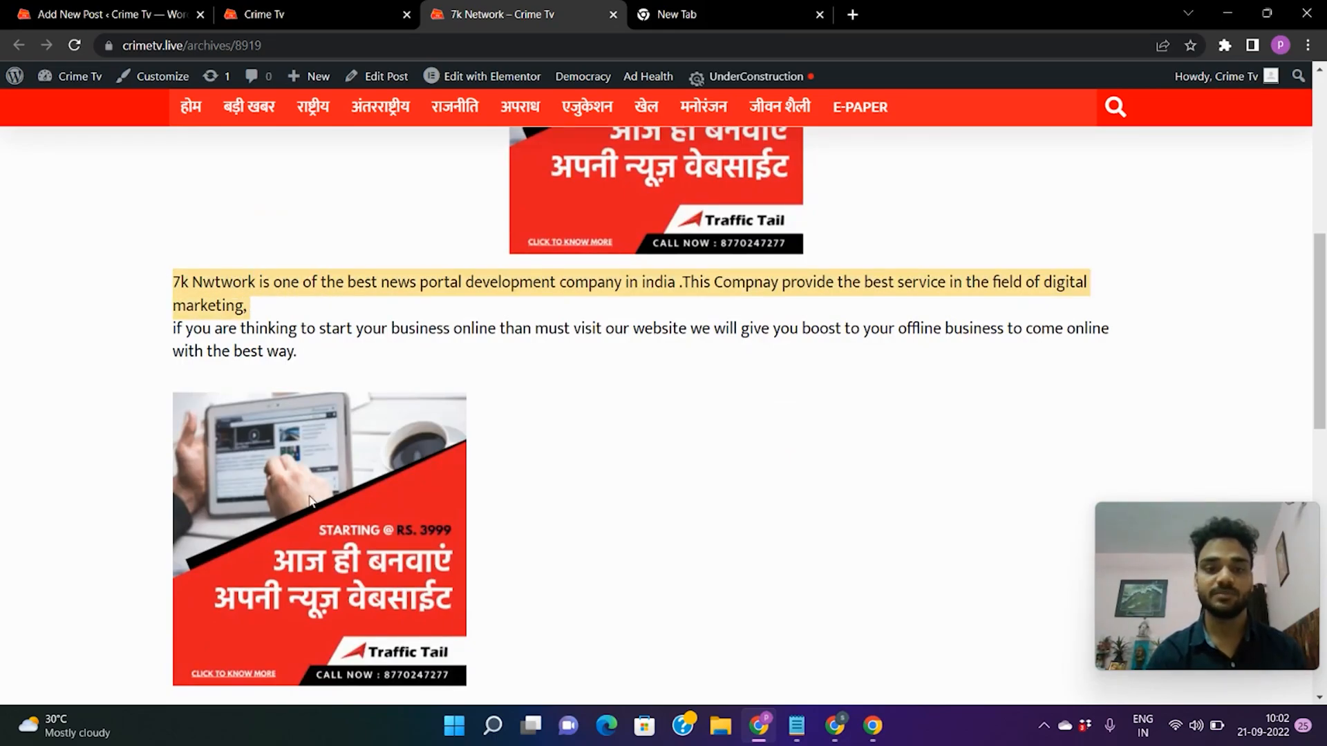
{"action": "scroll", "coordinate": [312, 502], "scroll_direction": "up", "scroll_amount": 3}
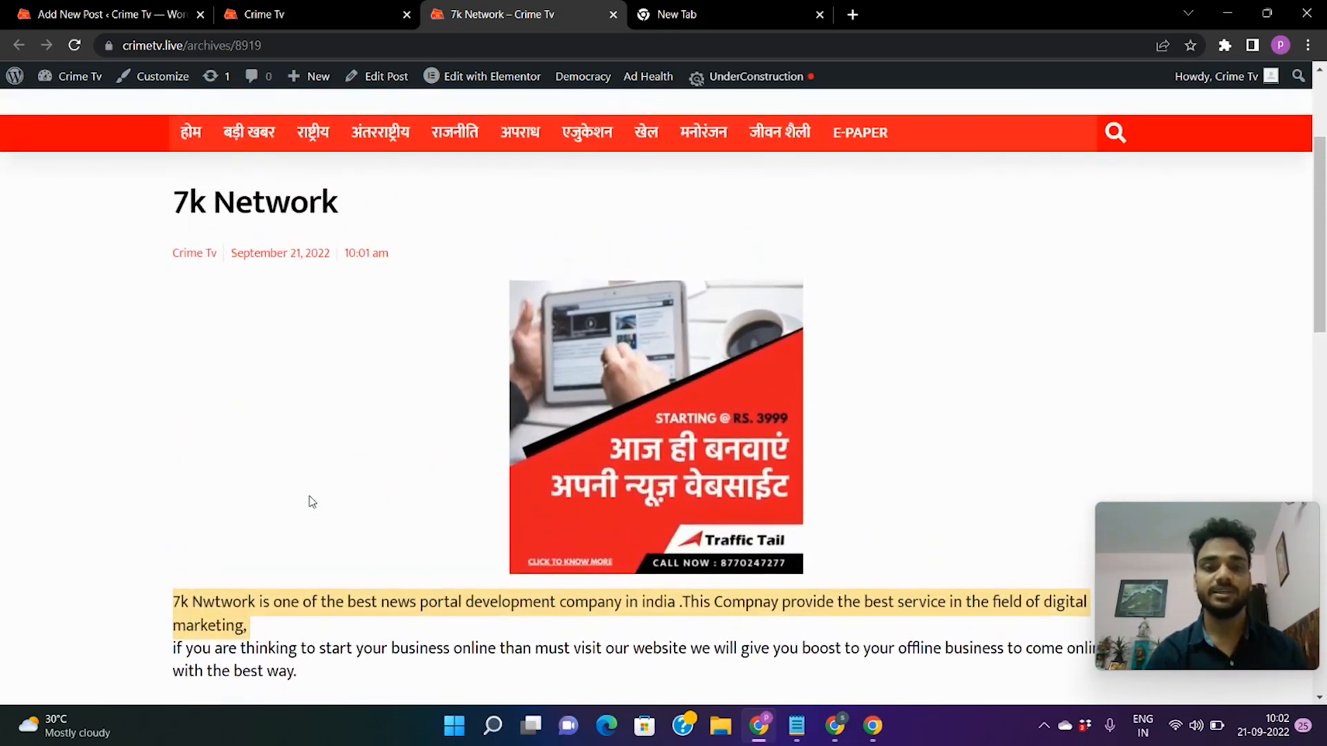
{"action": "scroll", "coordinate": [296, 450], "scroll_direction": "down", "scroll_amount": 3}
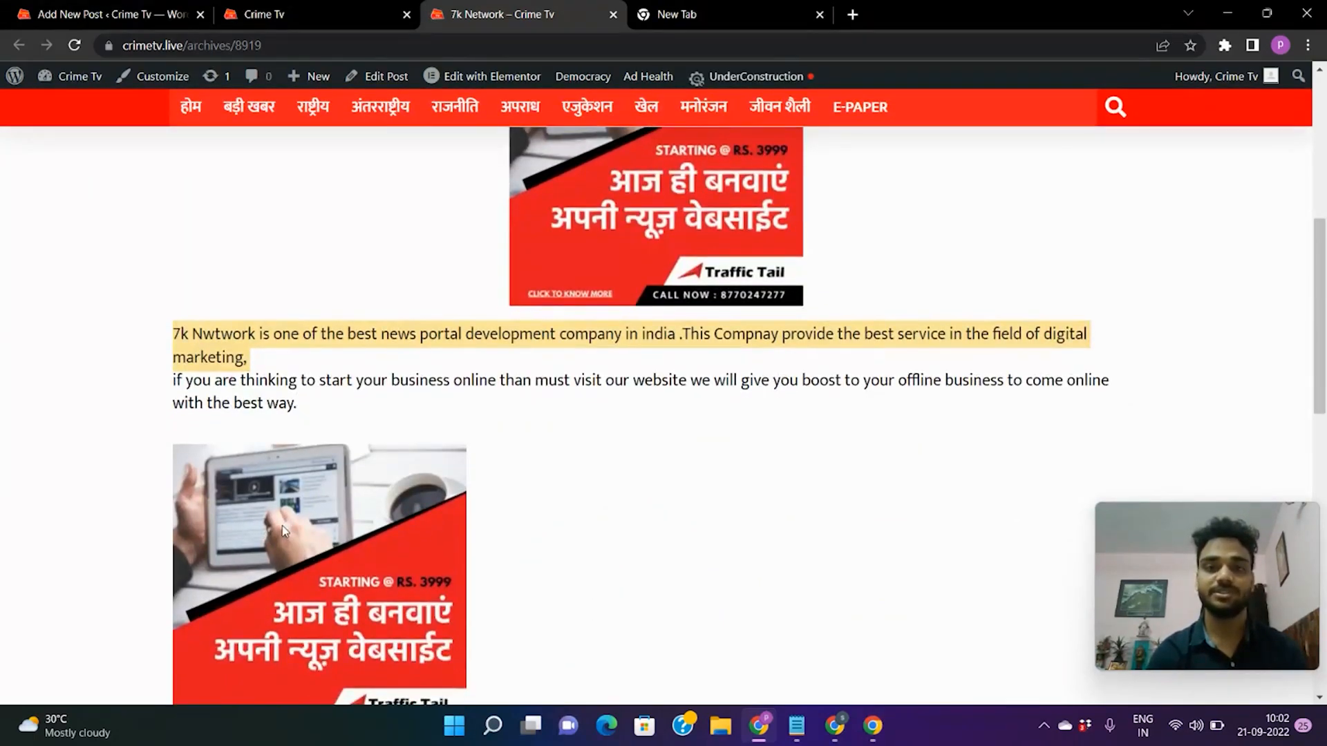
{"action": "scroll", "coordinate": [445, 463], "scroll_direction": "up", "scroll_amount": 3}
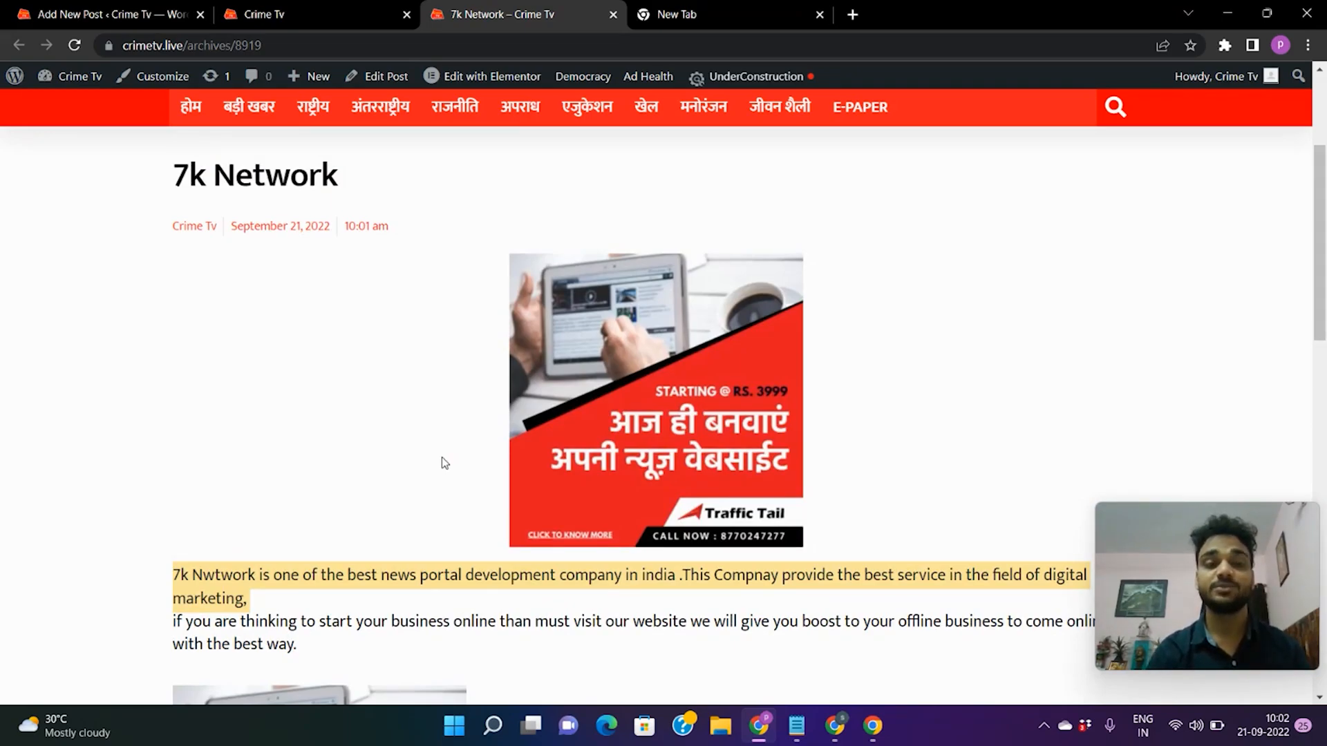
{"action": "left_click", "coordinate": [181, 12]}
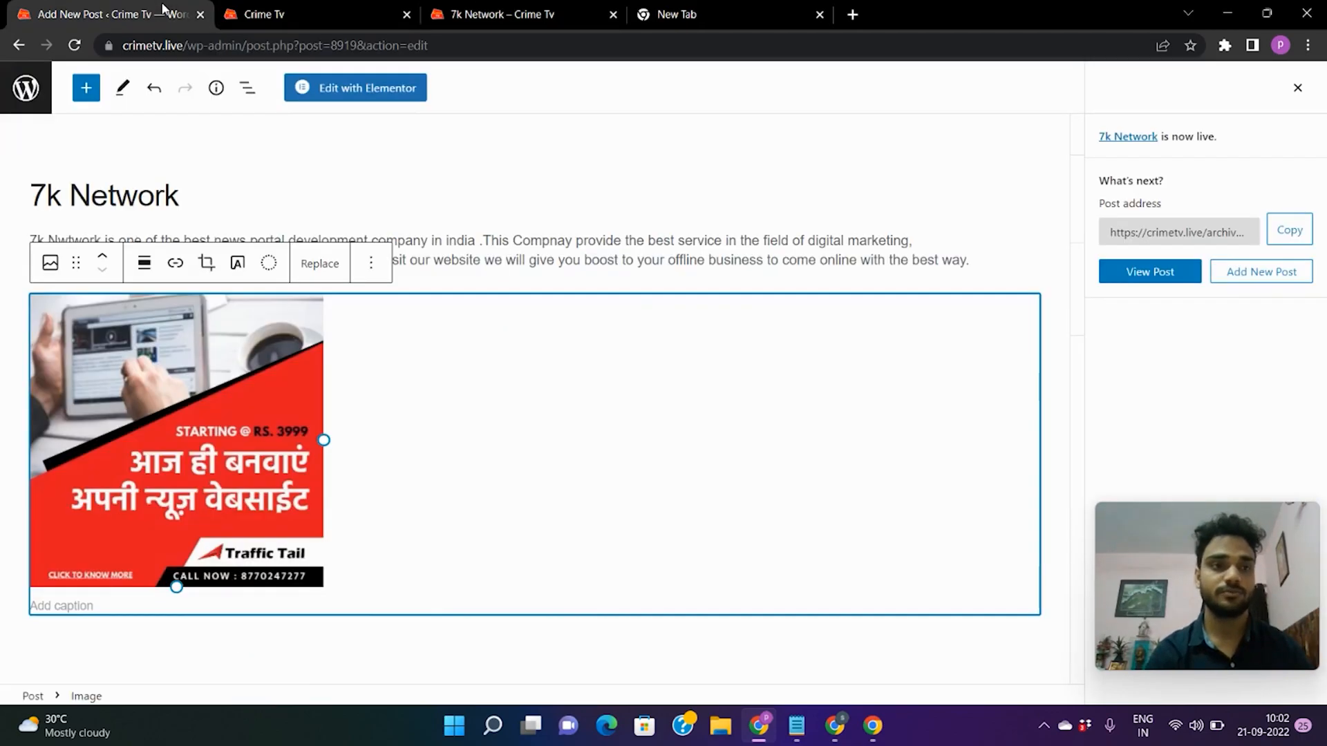
Go to the Plugins > Add New page from the admin sidebar.
{"action": "left_click", "coordinate": [12, 91]}
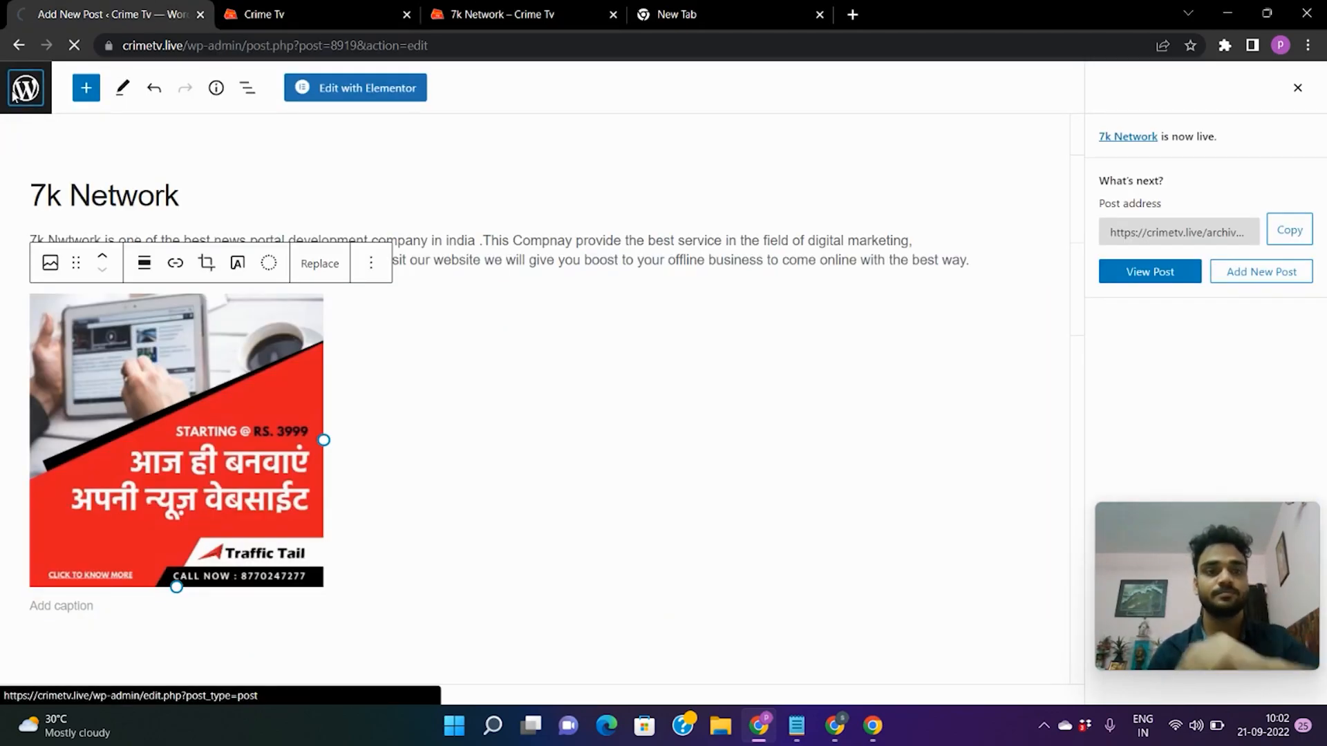
{"action": "scroll", "coordinate": [250, 207], "scroll_direction": "down", "scroll_amount": 2}
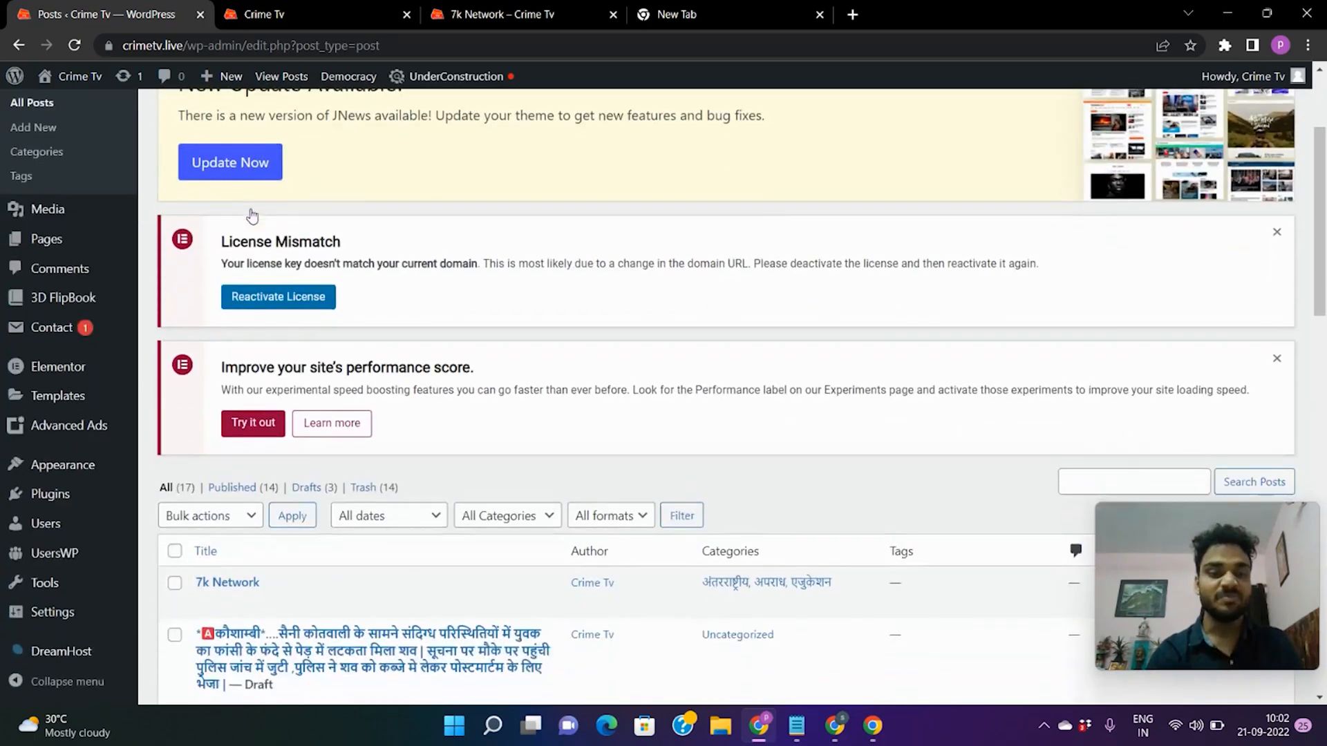
{"action": "mouse_move", "coordinate": [48, 504]}
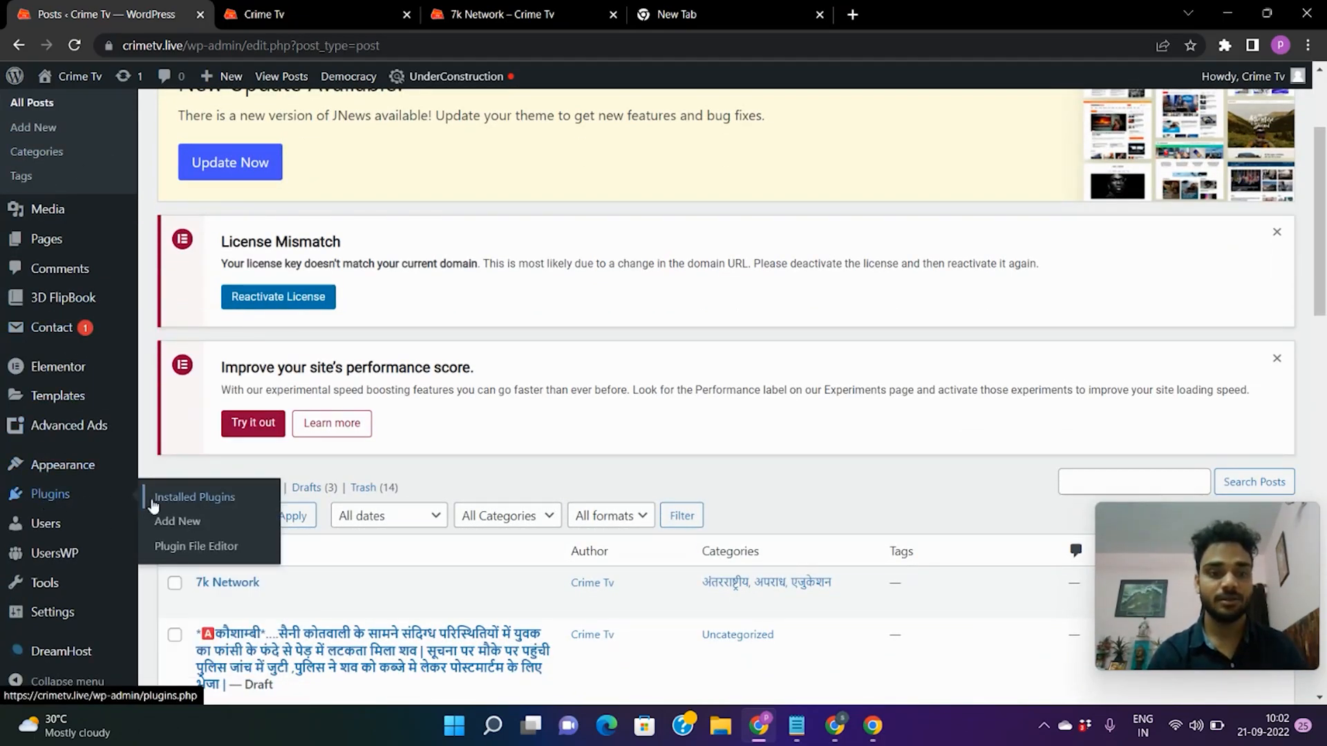
{"action": "left_click", "coordinate": [183, 529]}
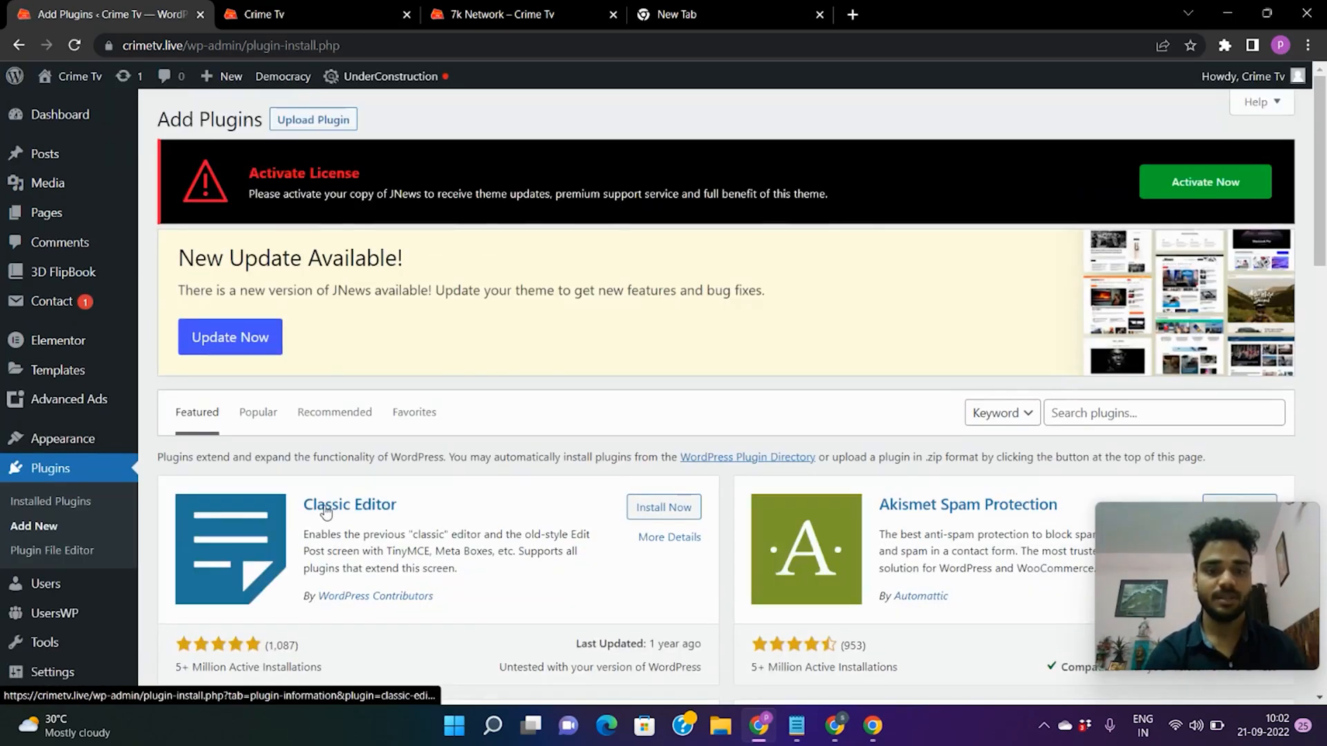
Install Classic Editor and activate it until 'Plugin activated.' appears.
{"action": "scroll", "coordinate": [325, 511], "scroll_direction": "down", "scroll_amount": 1}
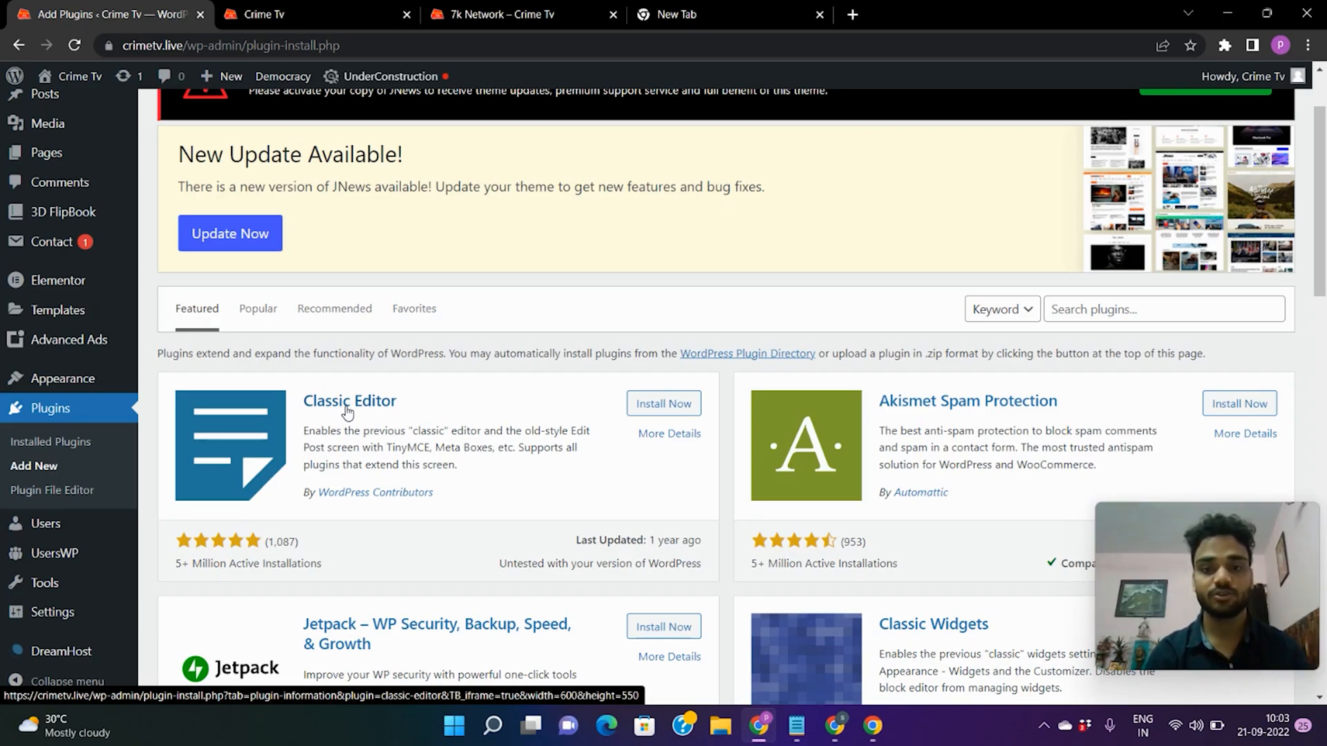
{"action": "left_click", "coordinate": [668, 406]}
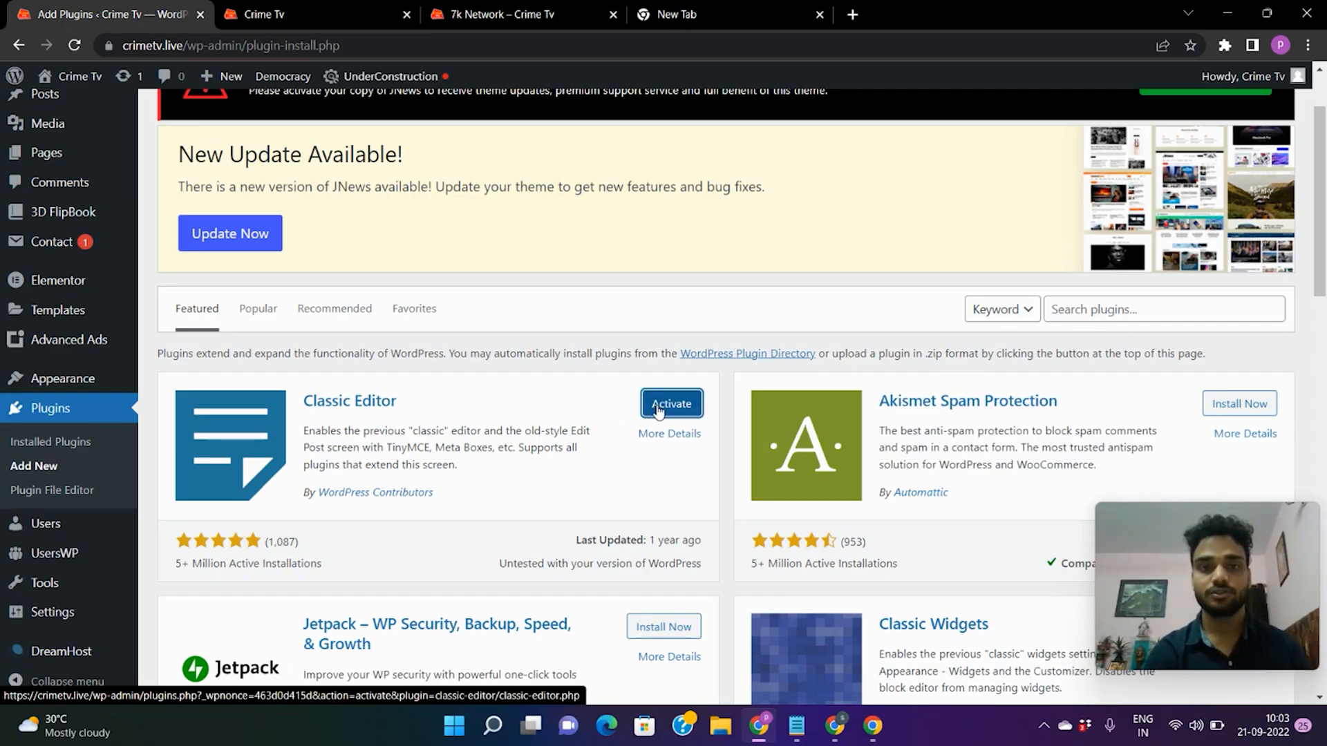
{"action": "left_click", "coordinate": [658, 410]}
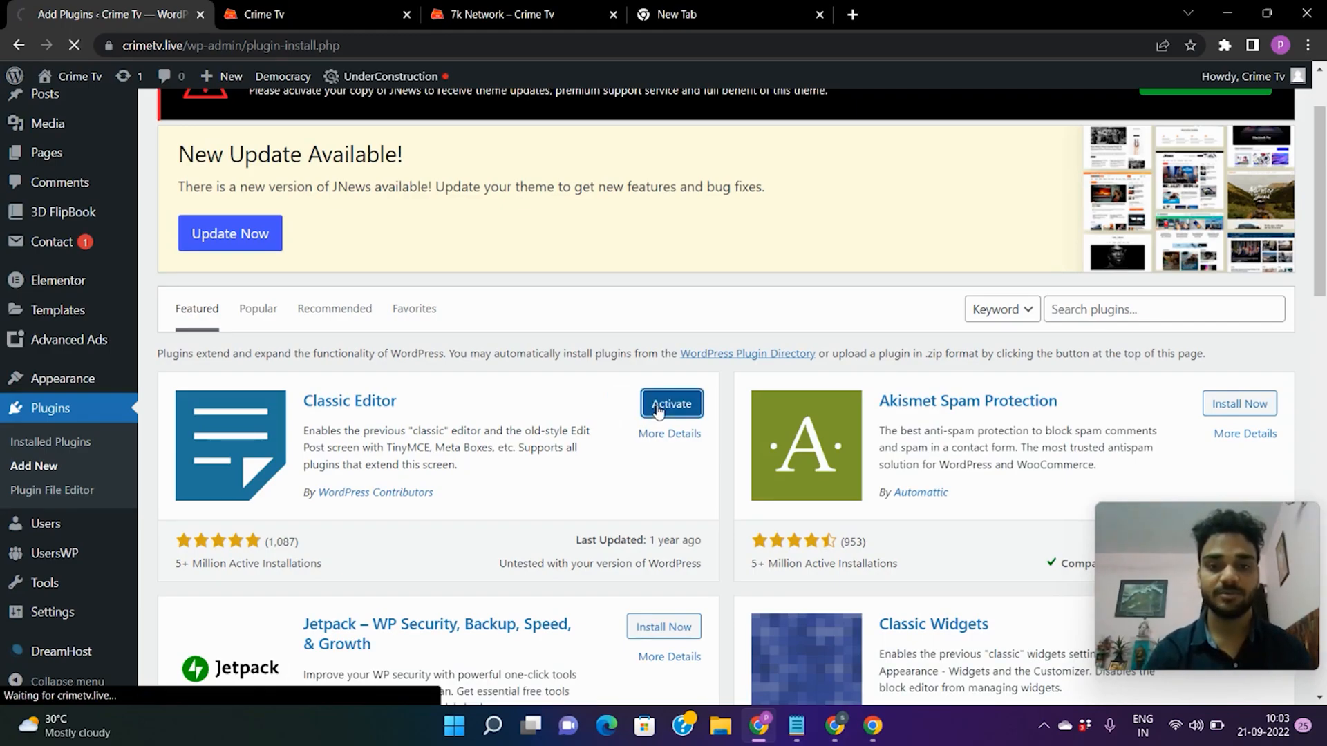
{"action": "scroll", "coordinate": [411, 484], "scroll_direction": "down", "scroll_amount": 3}
{"action": "scroll", "coordinate": [196, 509], "scroll_direction": "down", "scroll_amount": 2}
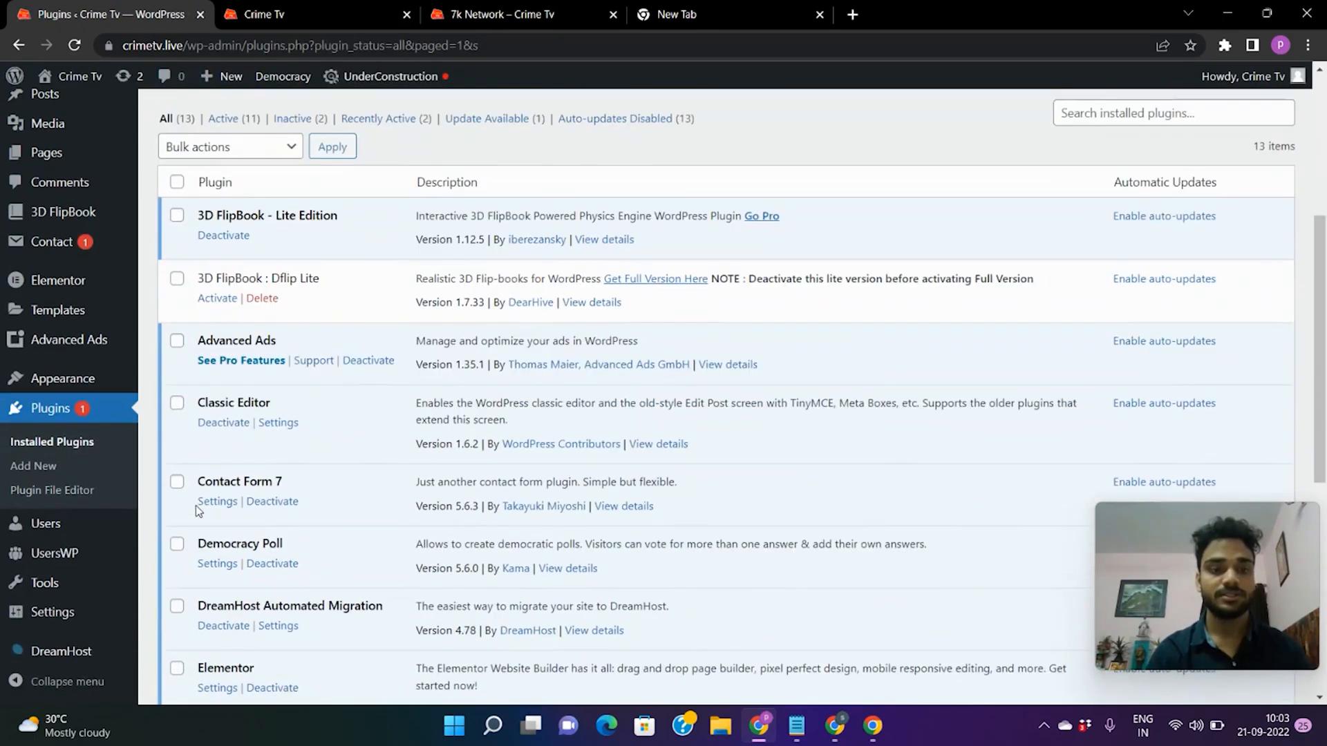
{"action": "scroll", "coordinate": [223, 415], "scroll_direction": "up", "scroll_amount": 3}
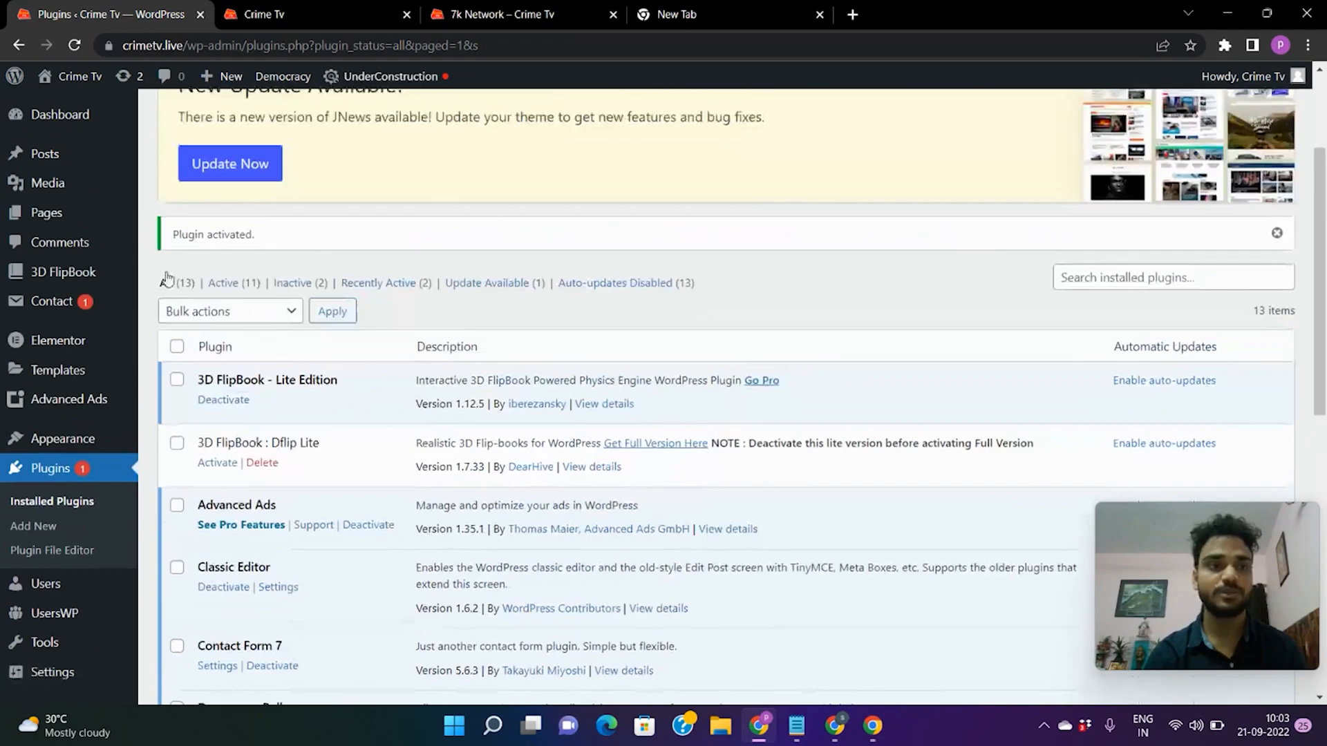
{"action": "mouse_move", "coordinate": [87, 97]}
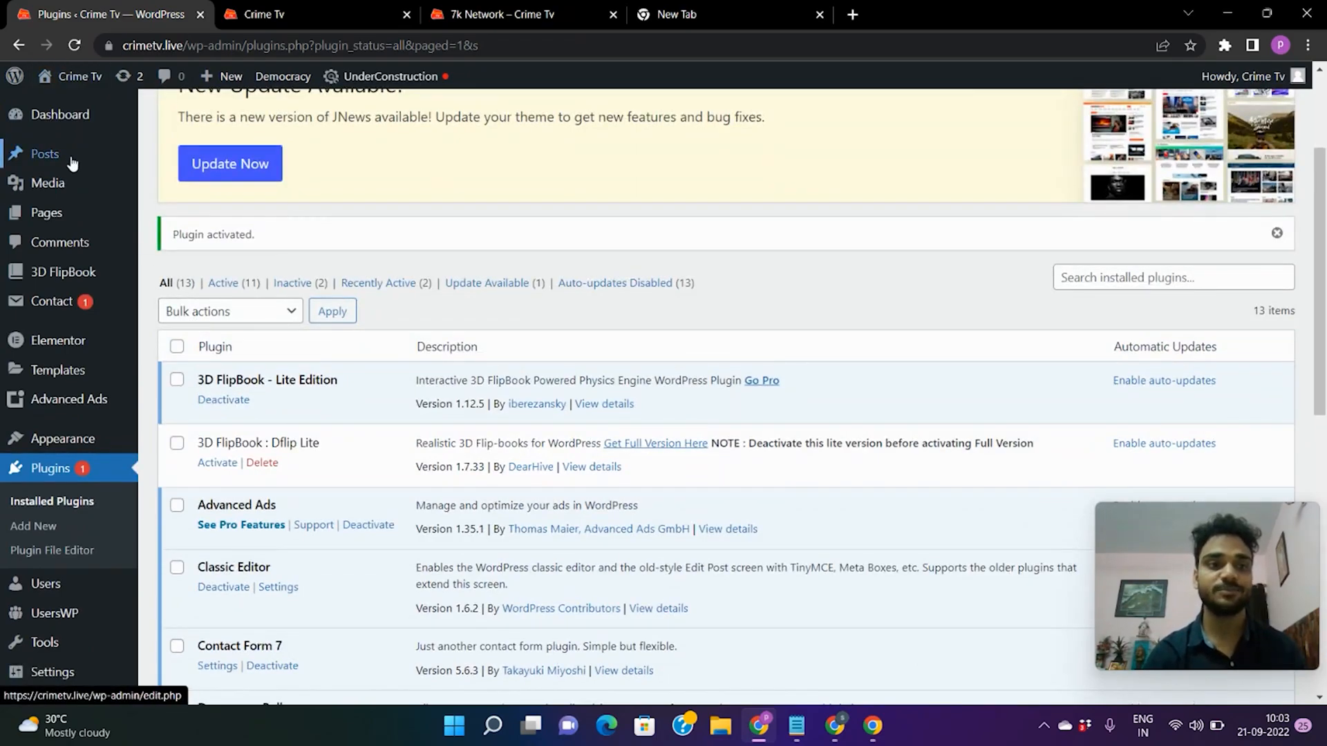
{"action": "mouse_move", "coordinate": [72, 163]}
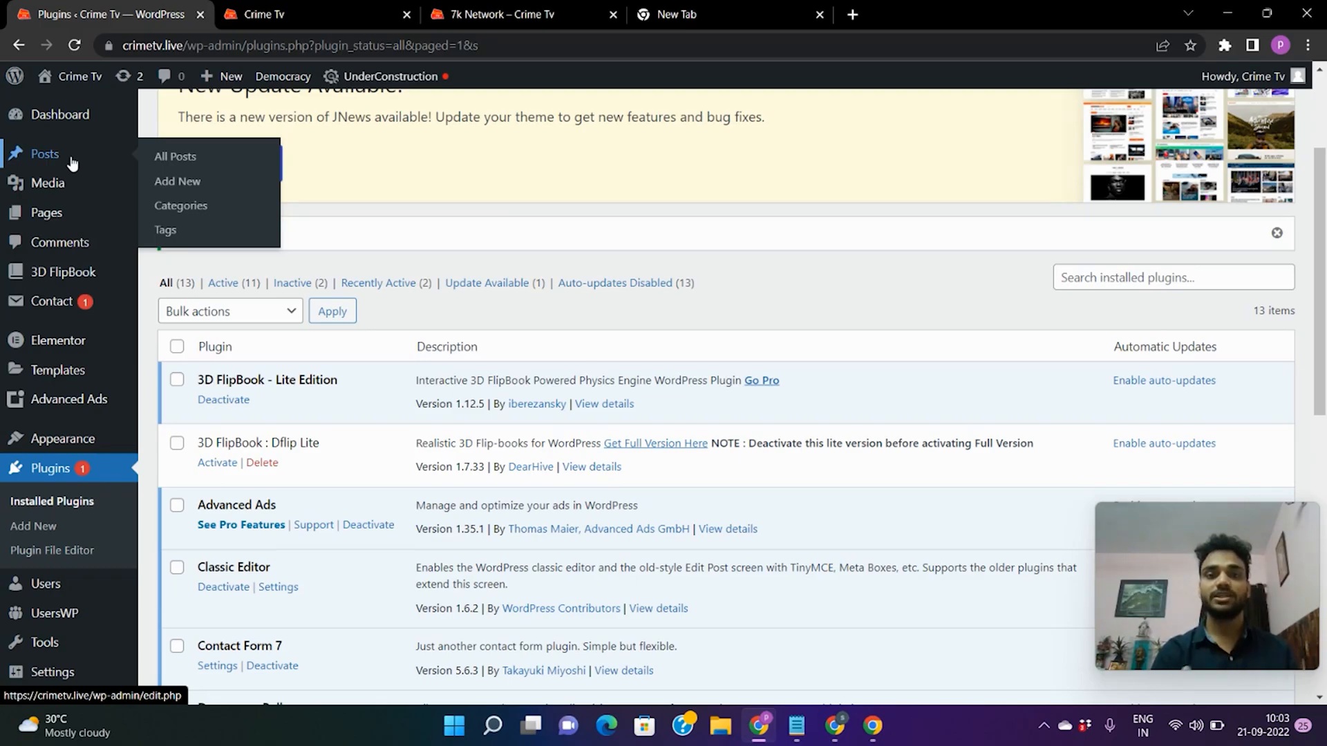
Start a new post in the Classic Editor and title it '7k network'.
{"action": "left_click", "coordinate": [196, 188]}
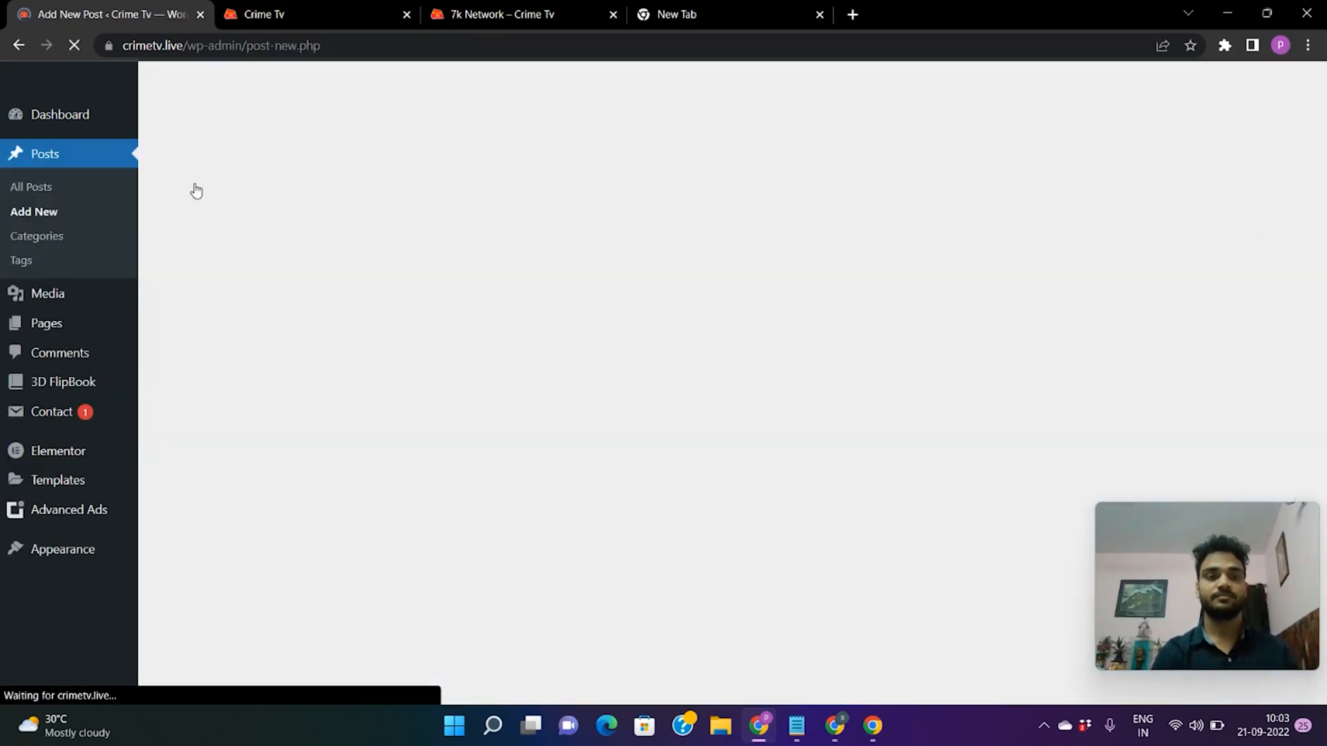
{"action": "scroll", "coordinate": [468, 251], "scroll_direction": "down", "scroll_amount": 2}
{"action": "scroll", "coordinate": [468, 250], "scroll_direction": "down", "scroll_amount": 5}
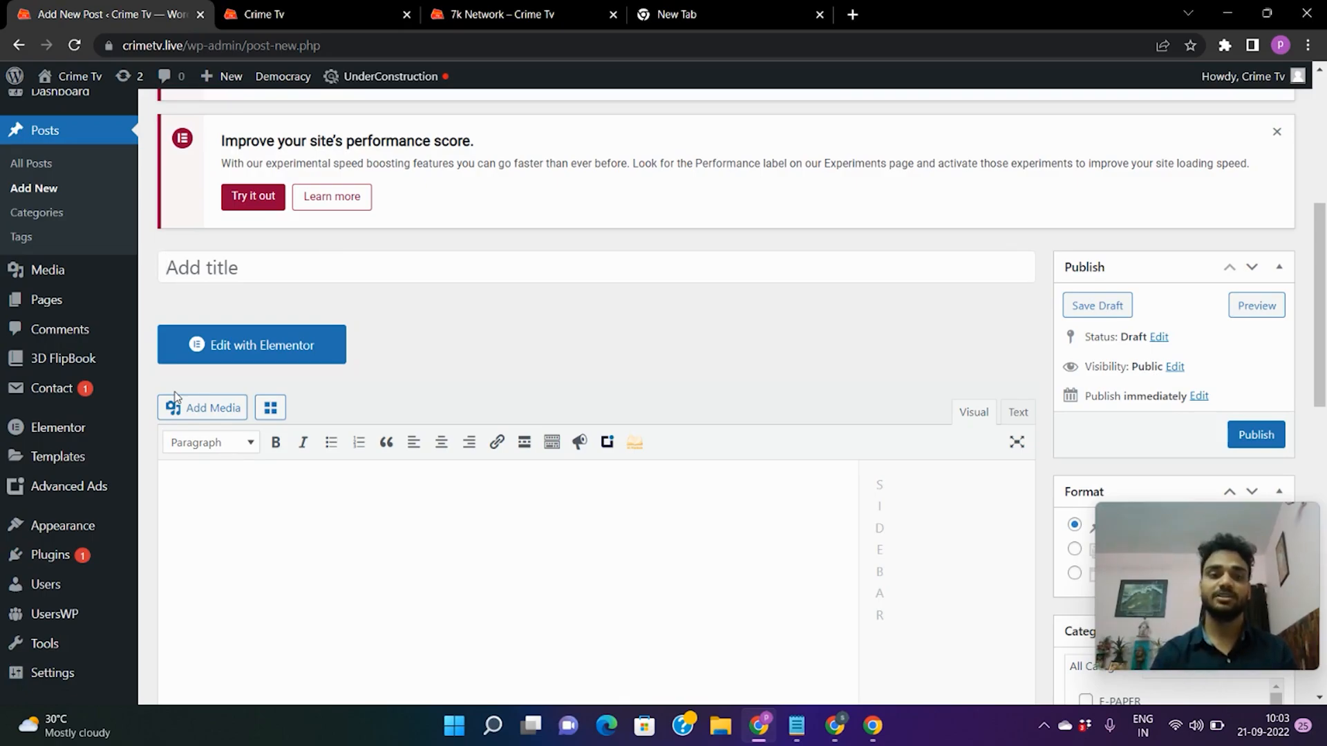
{"action": "scroll", "coordinate": [362, 385], "scroll_direction": "down", "scroll_amount": 5}
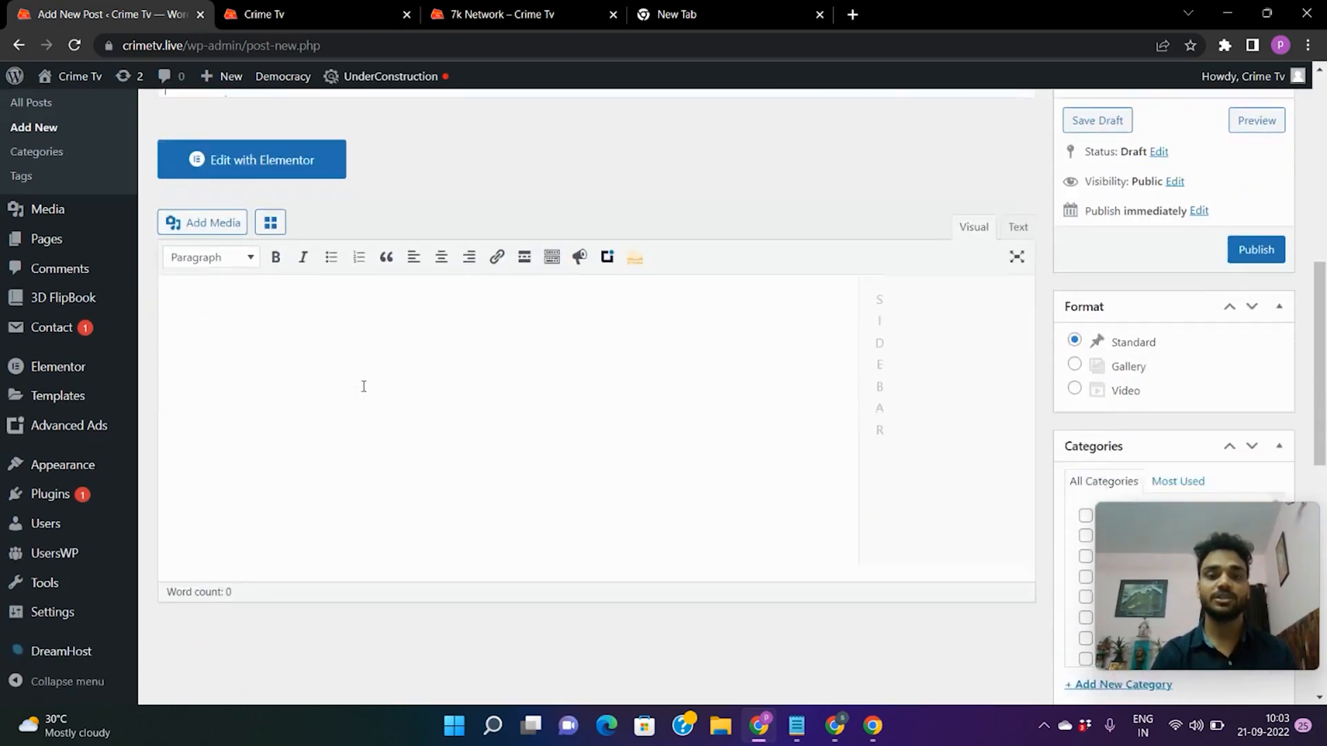
{"action": "scroll", "coordinate": [818, 276], "scroll_direction": "up", "scroll_amount": 4}
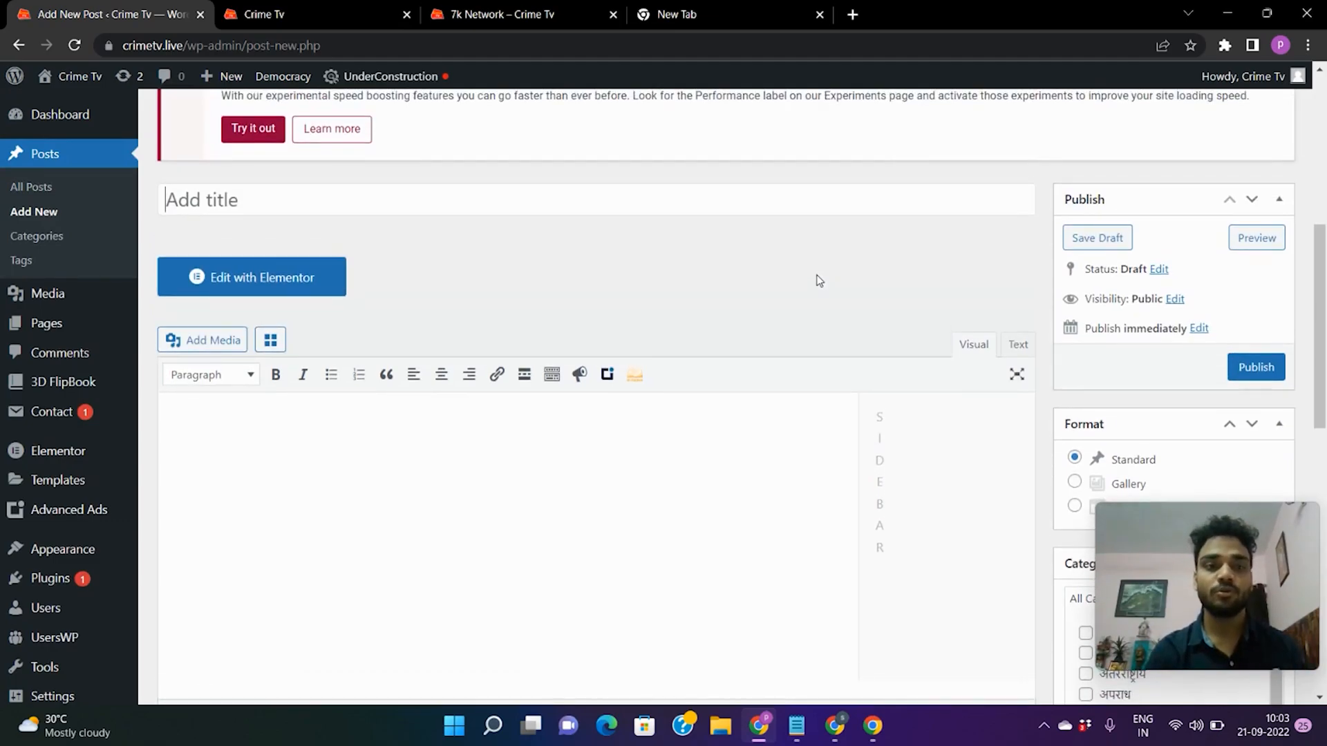
{"action": "scroll", "coordinate": [741, 253], "scroll_direction": "up", "scroll_amount": 1}
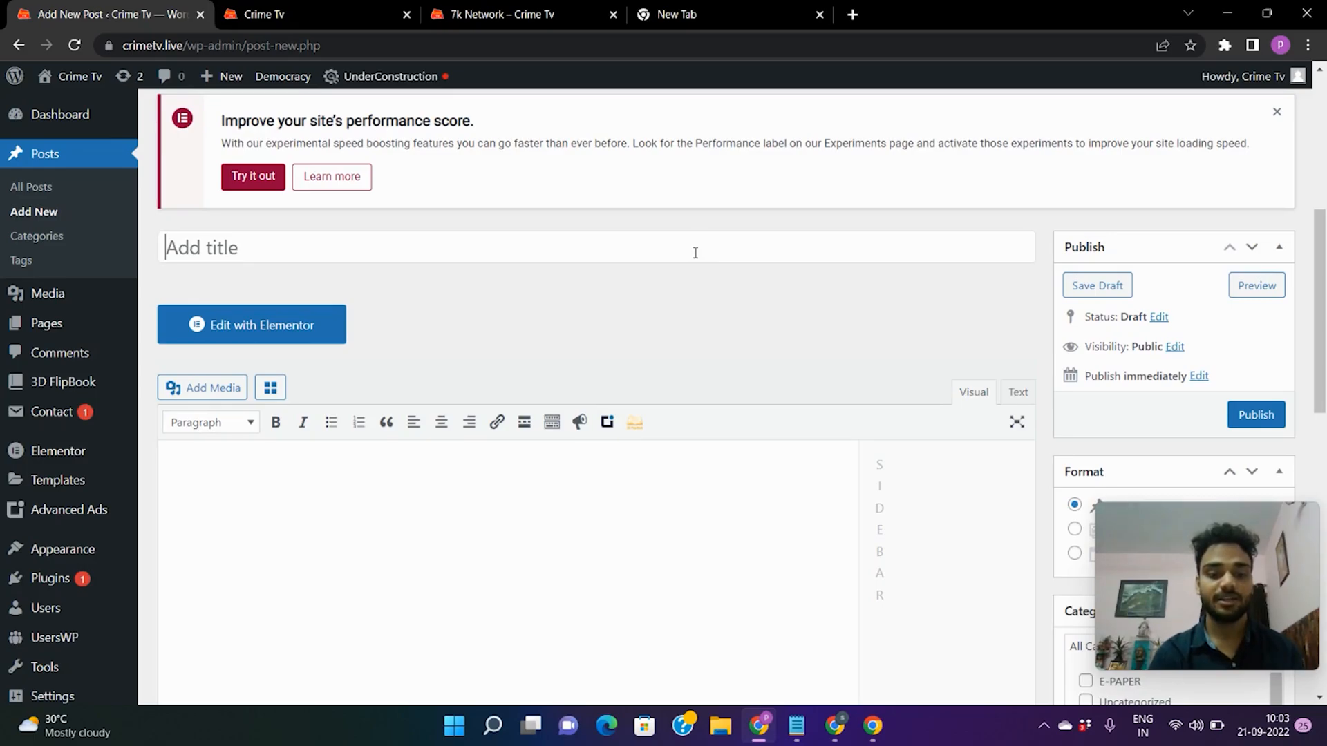
{"action": "type", "text": "7k network"}
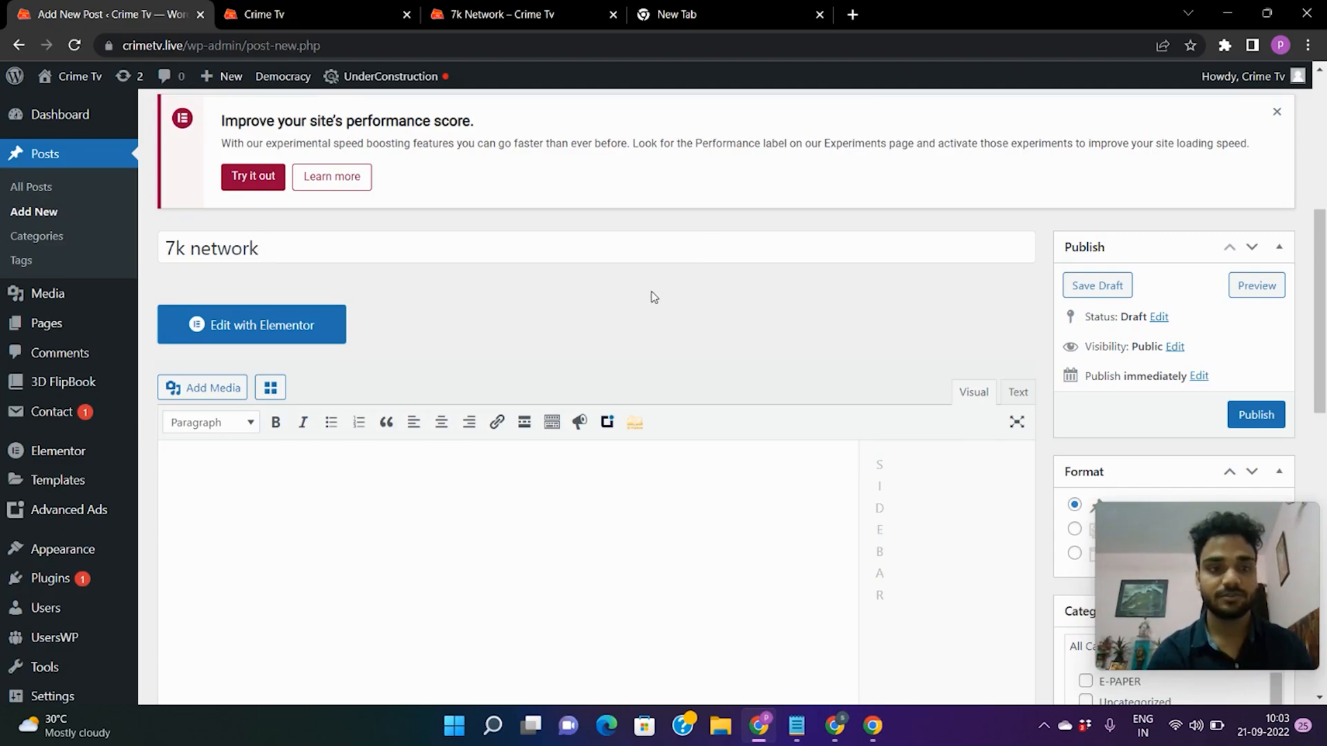
{"action": "scroll", "coordinate": [653, 297], "scroll_direction": "down", "scroll_amount": 3}
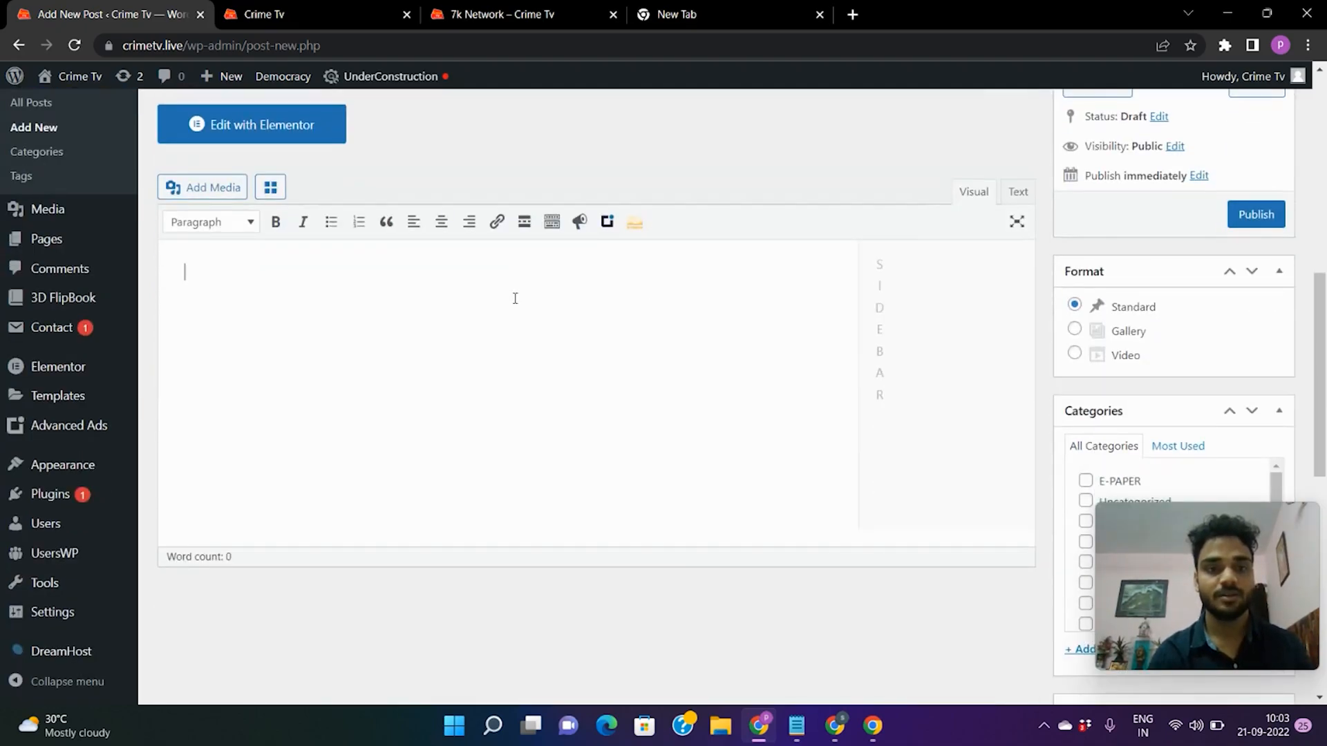
Select all of the two-line 7k Network description in Notepad and copy it.
{"action": "left_click", "coordinate": [797, 725]}
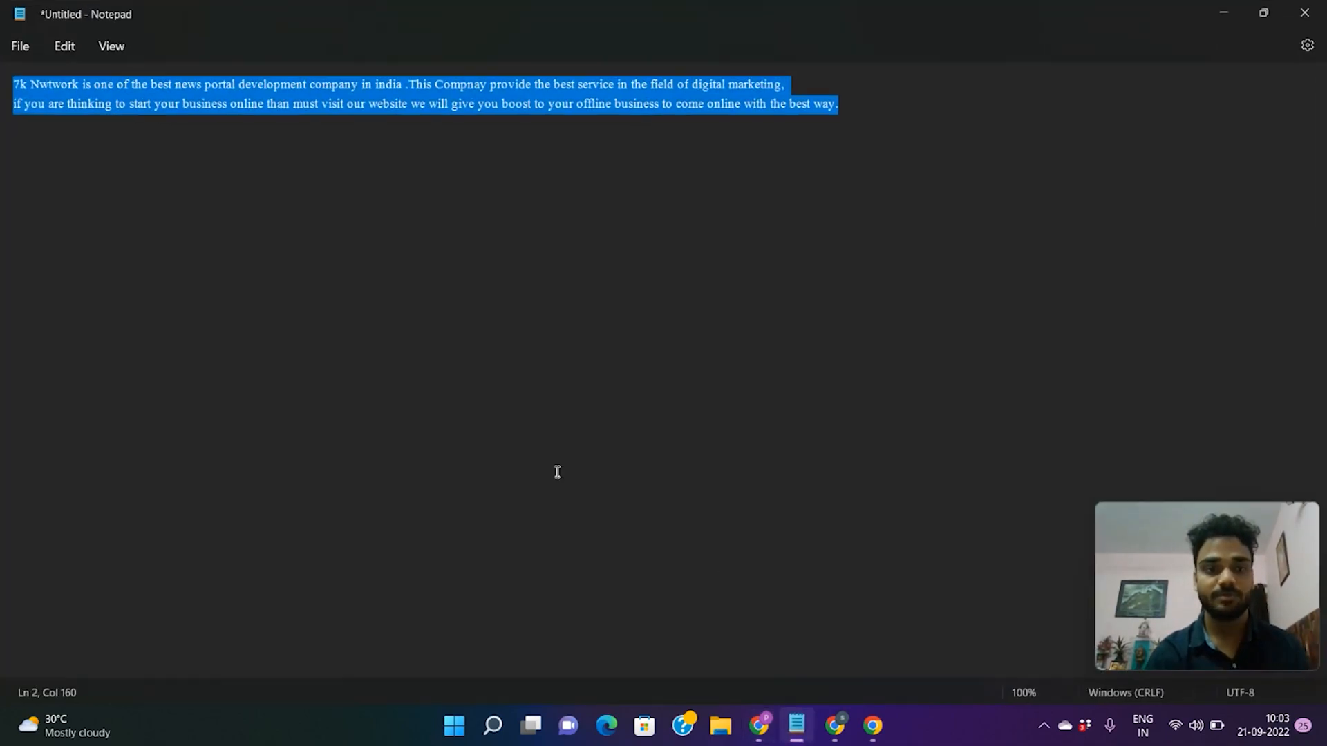
{"action": "left_click", "coordinate": [264, 104]}
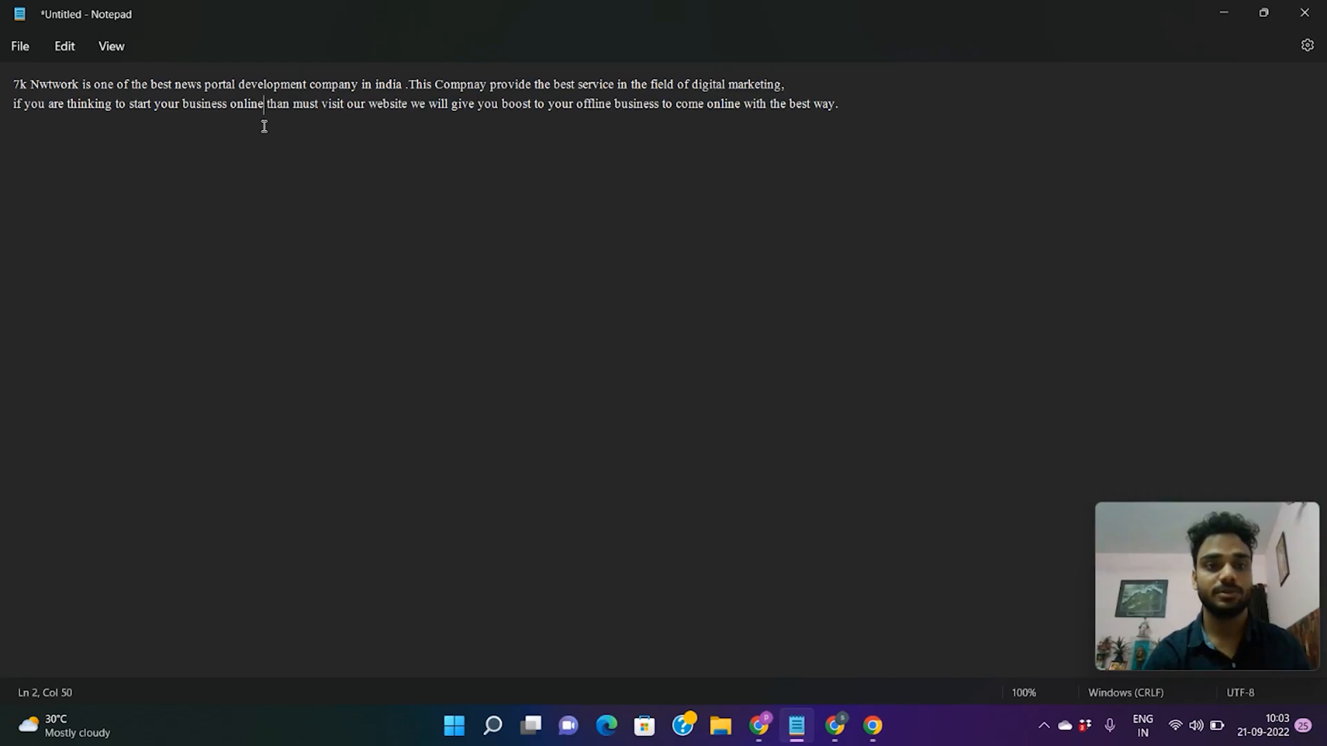
{"action": "key", "text": "ctrl+a"}
{"action": "right_click", "coordinate": [325, 141]}
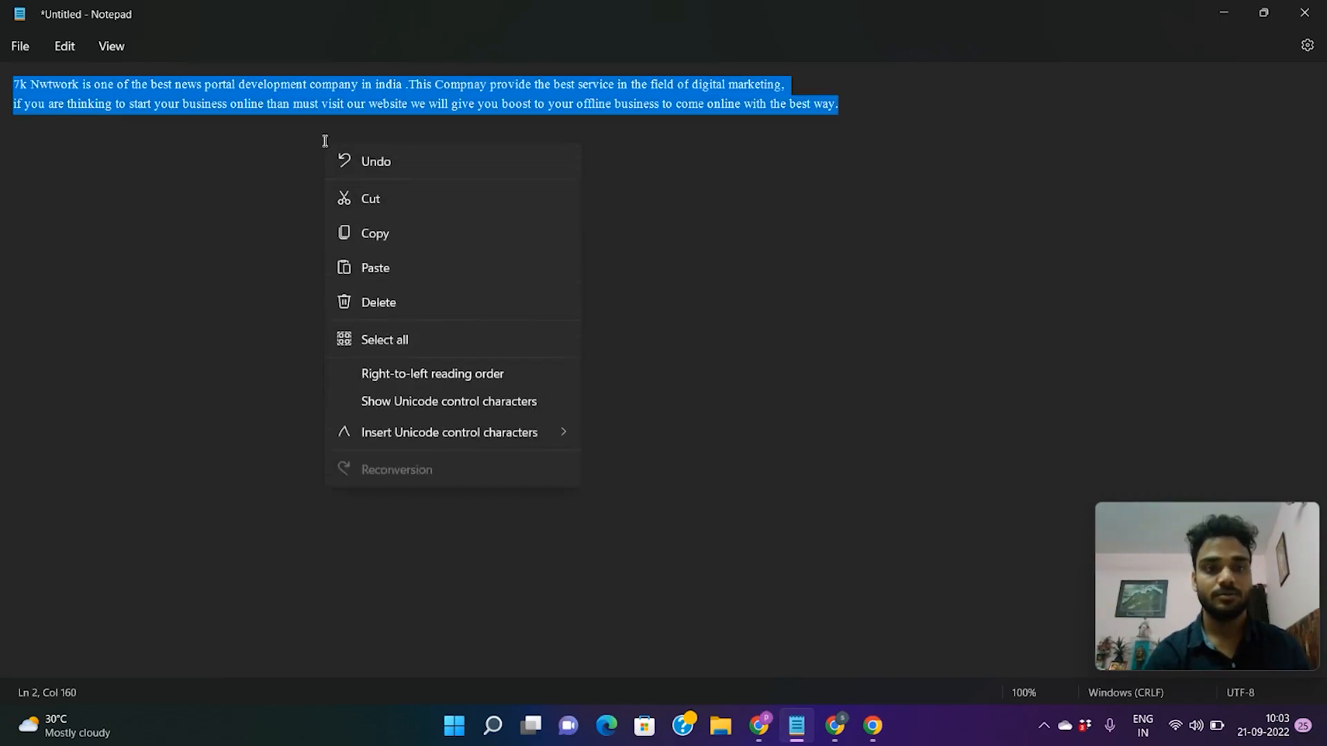
{"action": "left_click", "coordinate": [377, 239]}
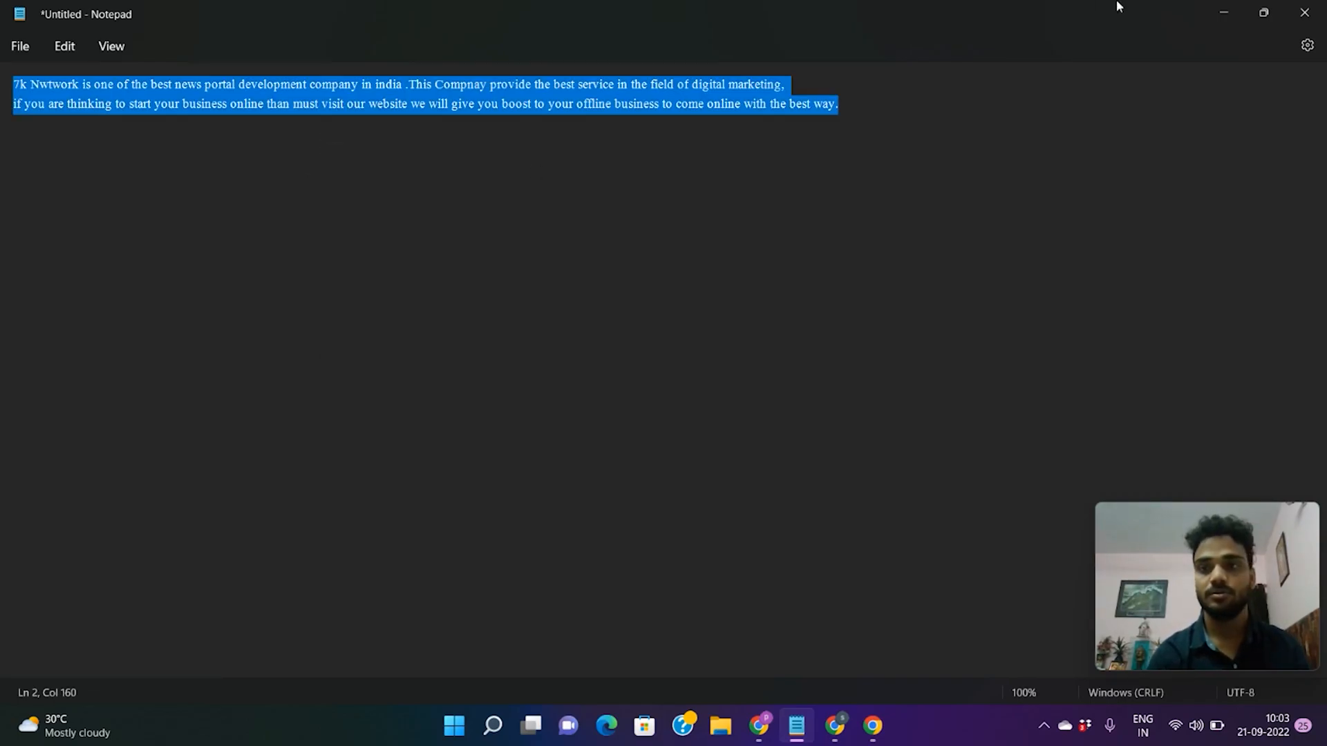
{"action": "left_click", "coordinate": [1219, 12]}
Paste the copied two-paragraph description into the empty post body.
{"action": "right_click", "coordinate": [394, 282]}
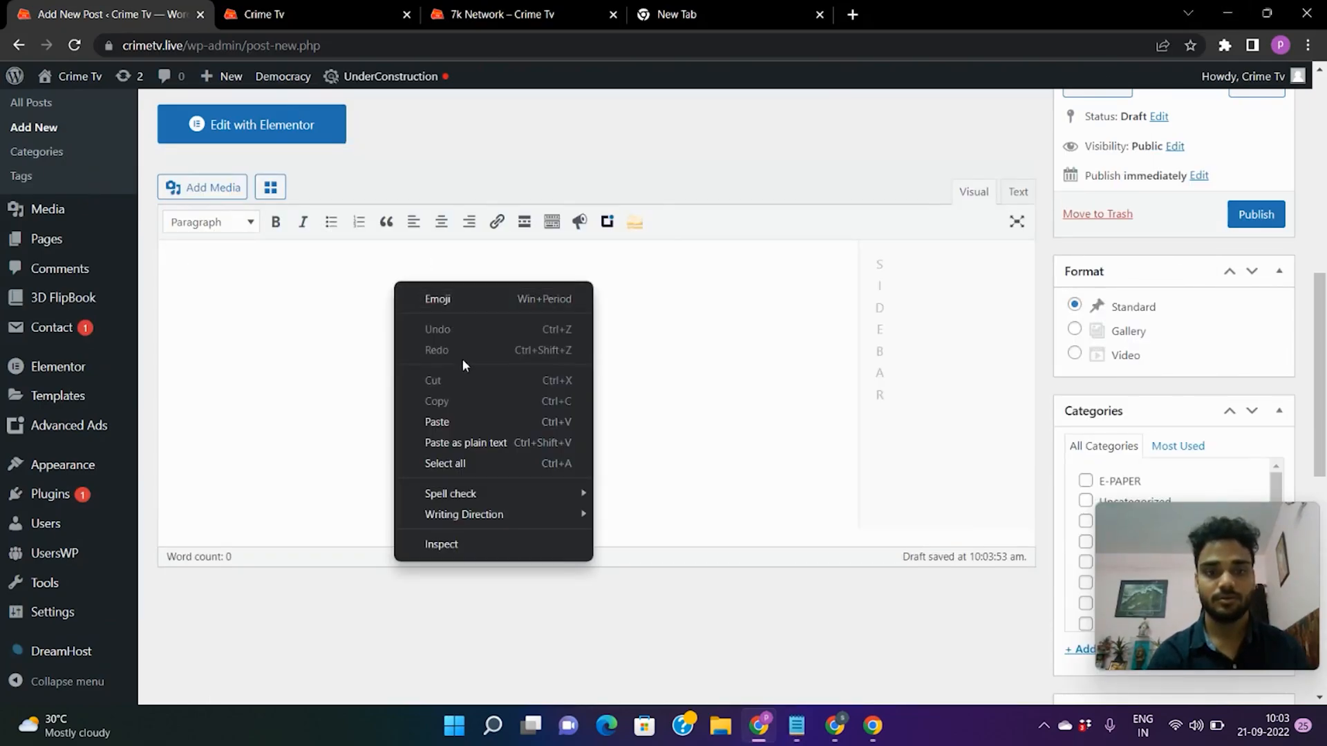
{"action": "left_click", "coordinate": [458, 427]}
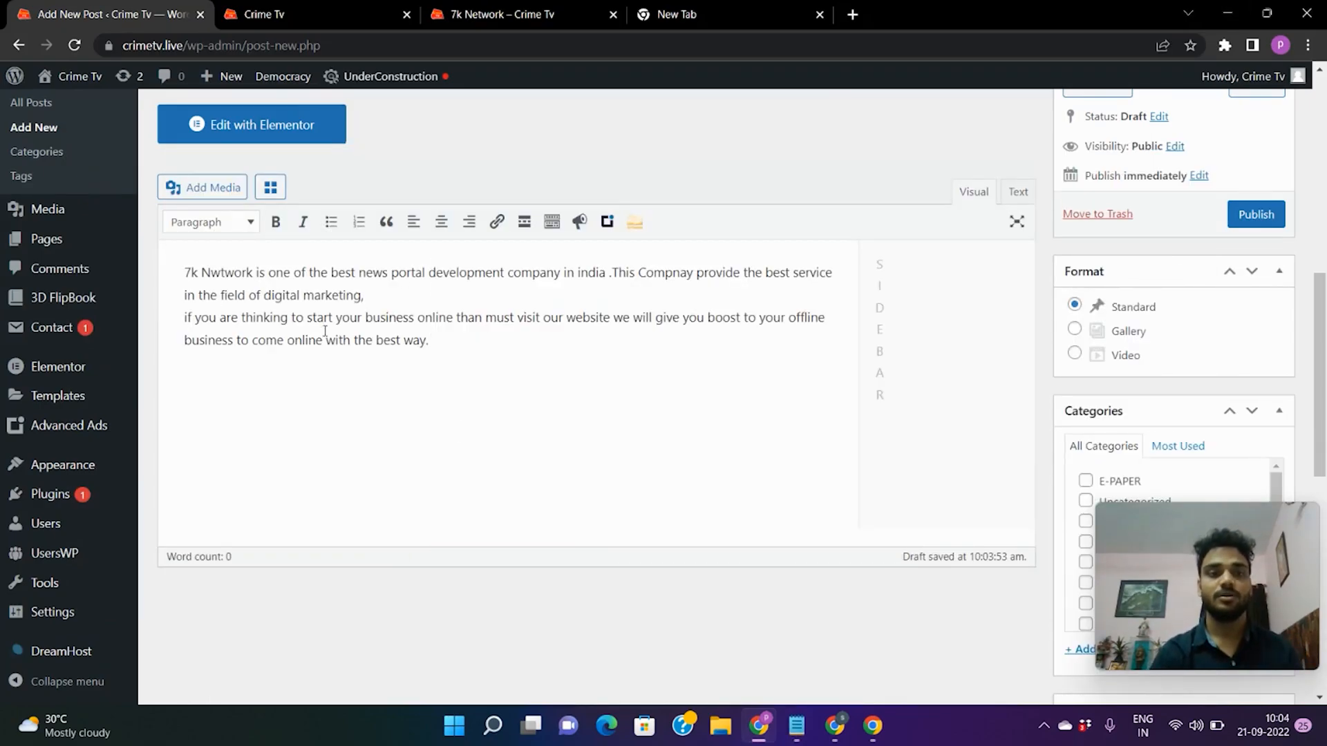
{"action": "scroll", "coordinate": [323, 325], "scroll_direction": "up", "scroll_amount": 4}
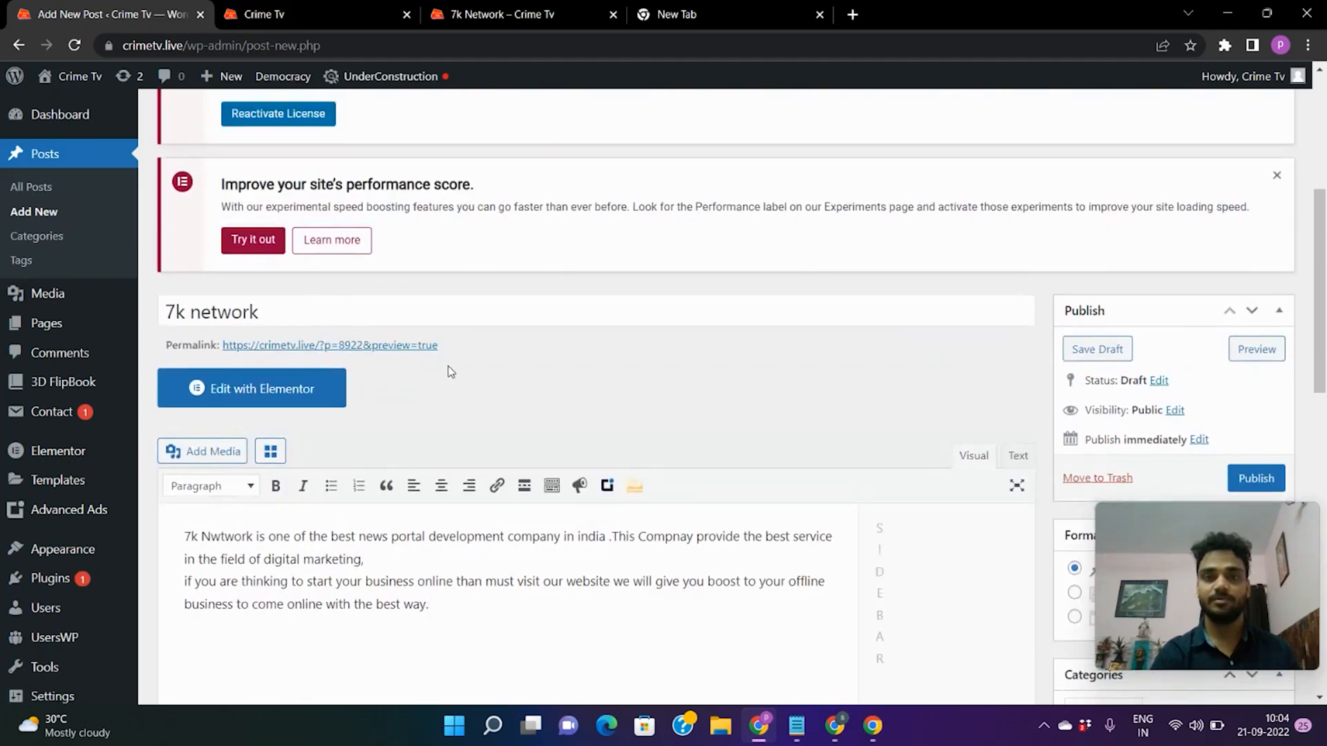
{"action": "scroll", "coordinate": [441, 521], "scroll_direction": "down", "scroll_amount": 4}
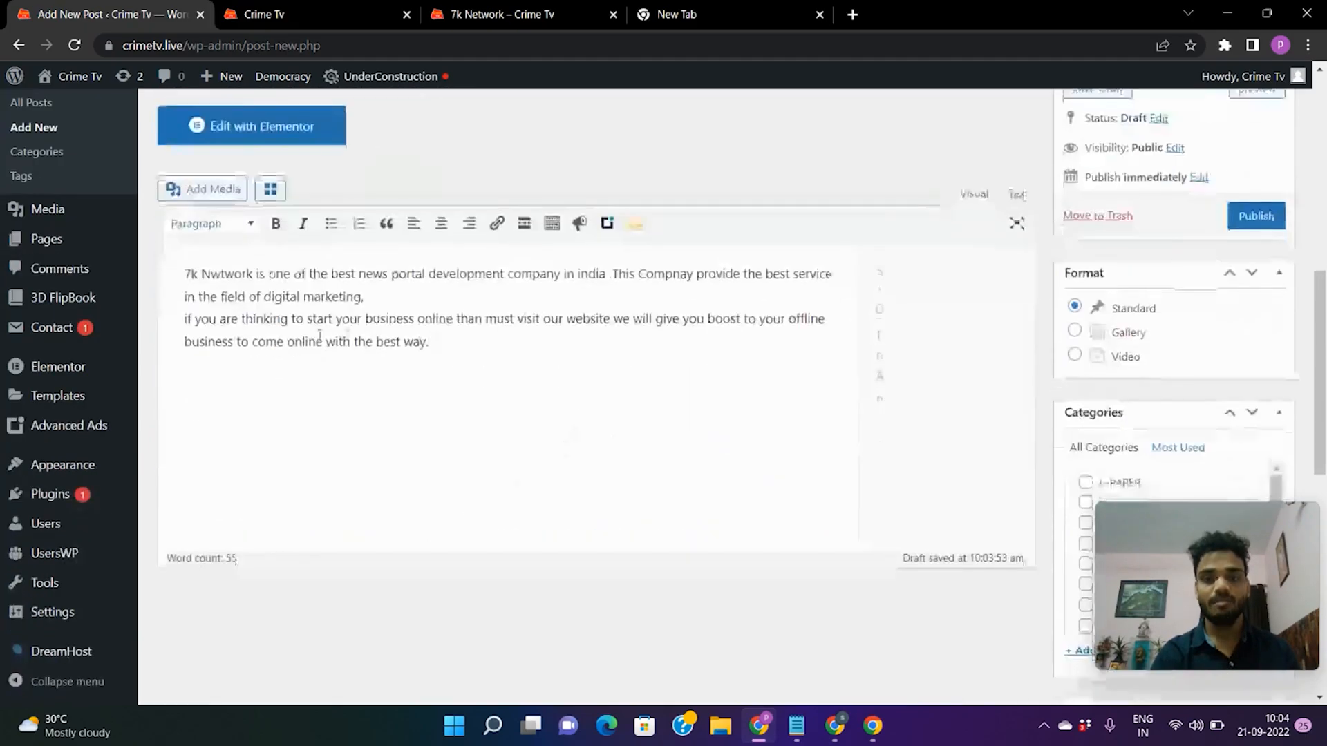
Insert the Brahmastra trident poster from the Media Library into the post text.
{"action": "left_click", "coordinate": [206, 195]}
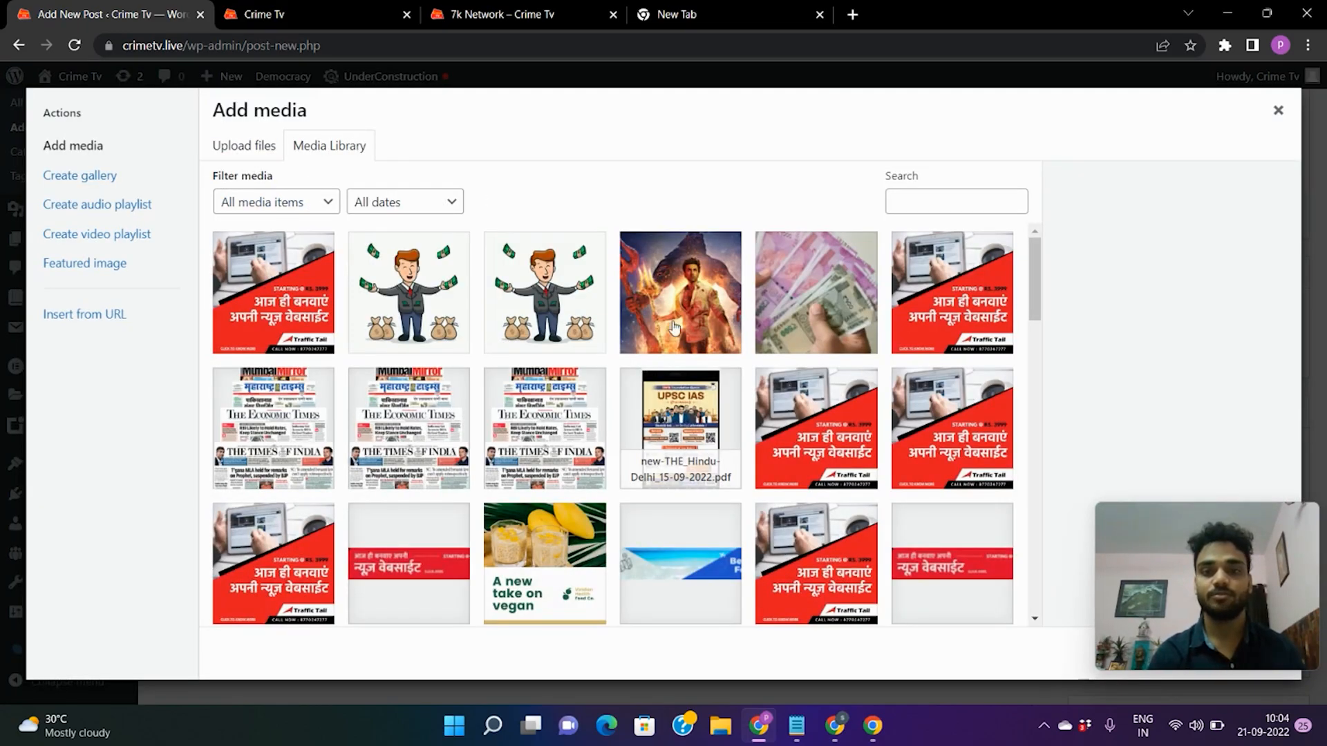
{"action": "left_click", "coordinate": [687, 319]}
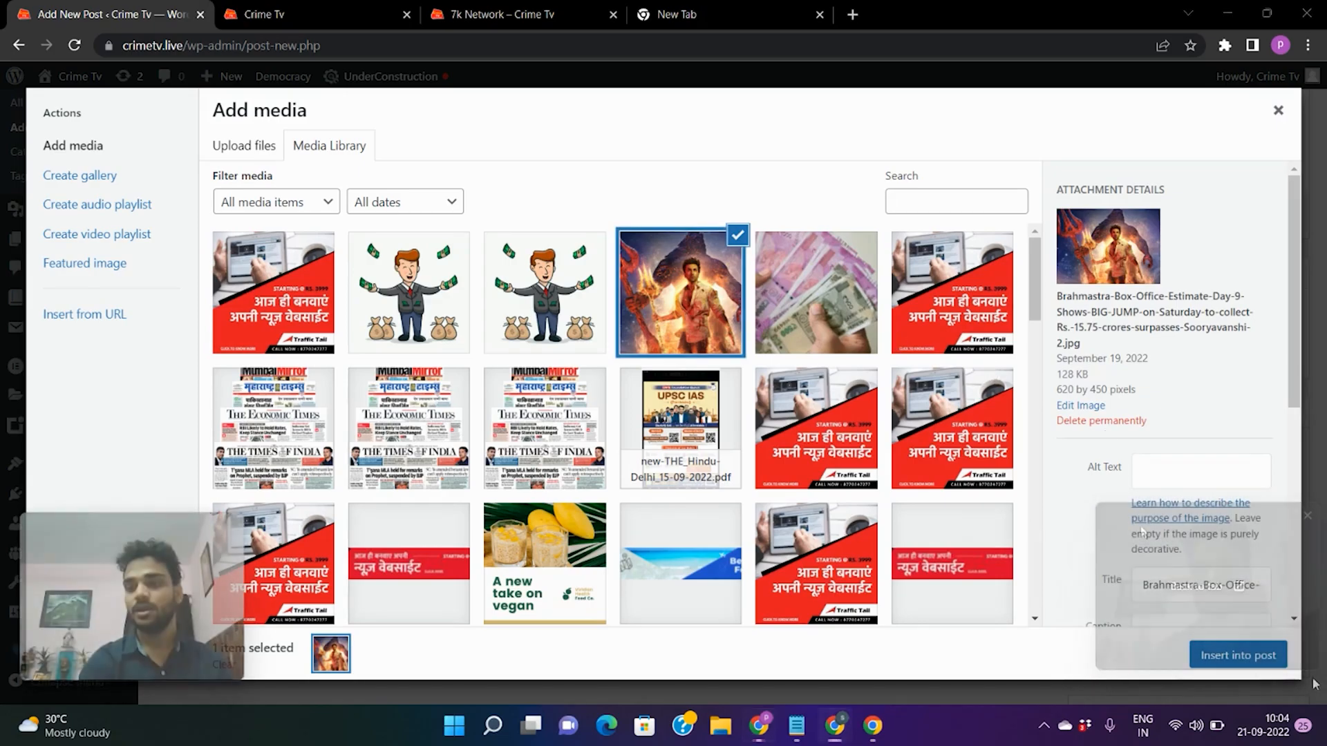
{"action": "left_click", "coordinate": [1267, 662]}
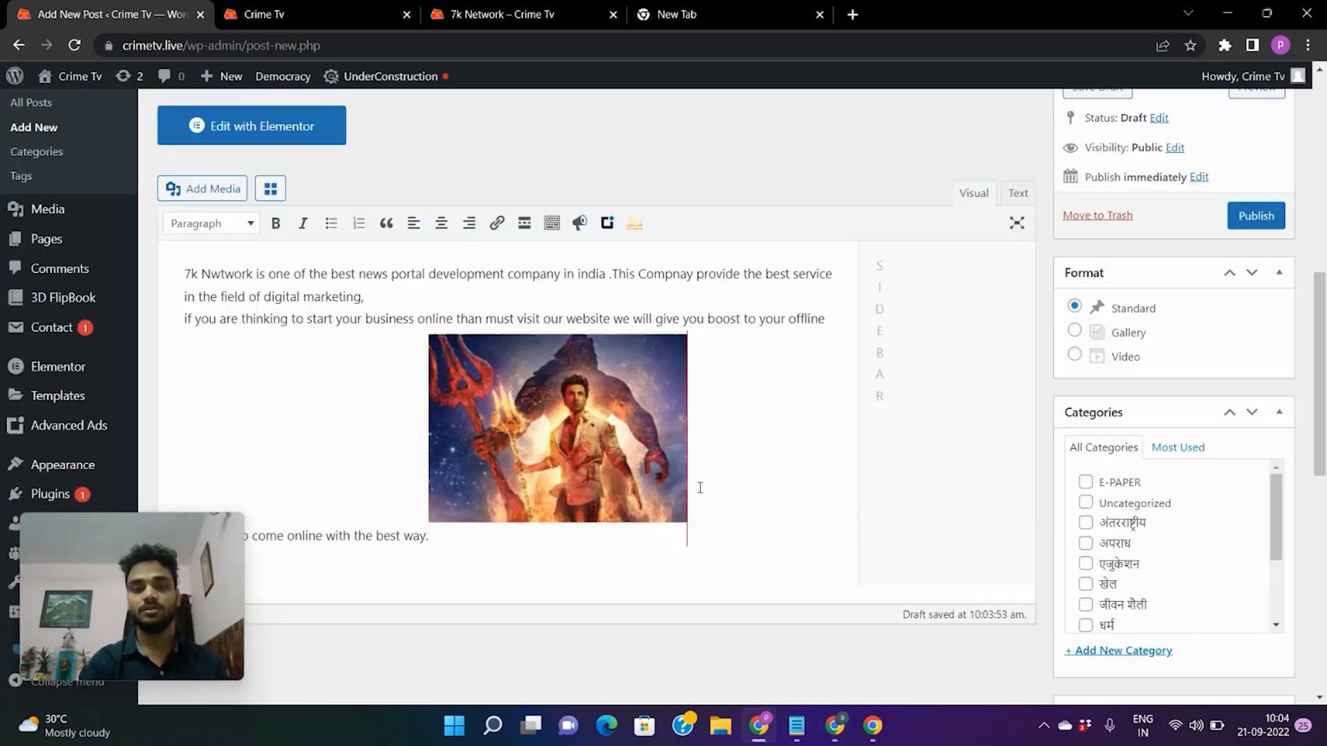
Tick the अपराध, एजुकेशन and खेल categories alongside अंतरराष्ट्रीय.
{"action": "scroll", "coordinate": [700, 490], "scroll_direction": "down", "scroll_amount": 2}
{"action": "scroll", "coordinate": [669, 392], "scroll_direction": "up", "scroll_amount": 1}
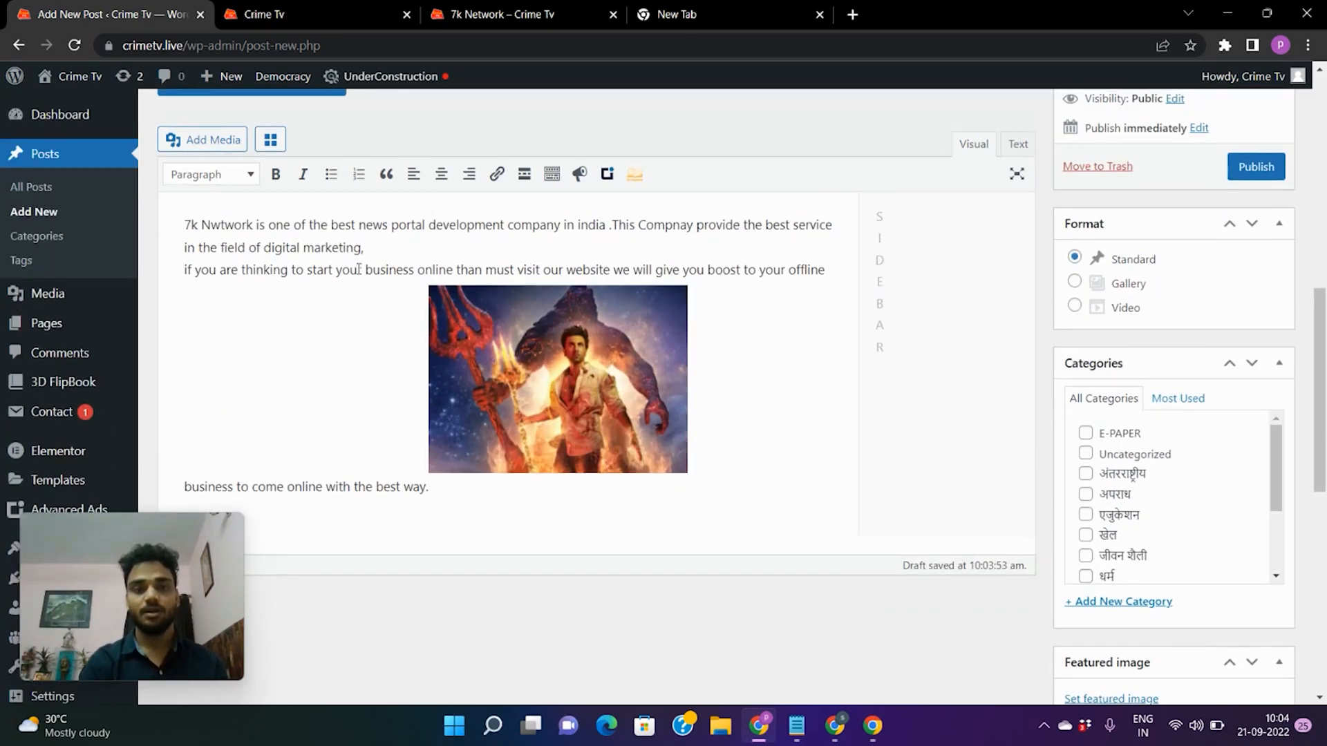
{"action": "scroll", "coordinate": [358, 270], "scroll_direction": "up", "scroll_amount": 2}
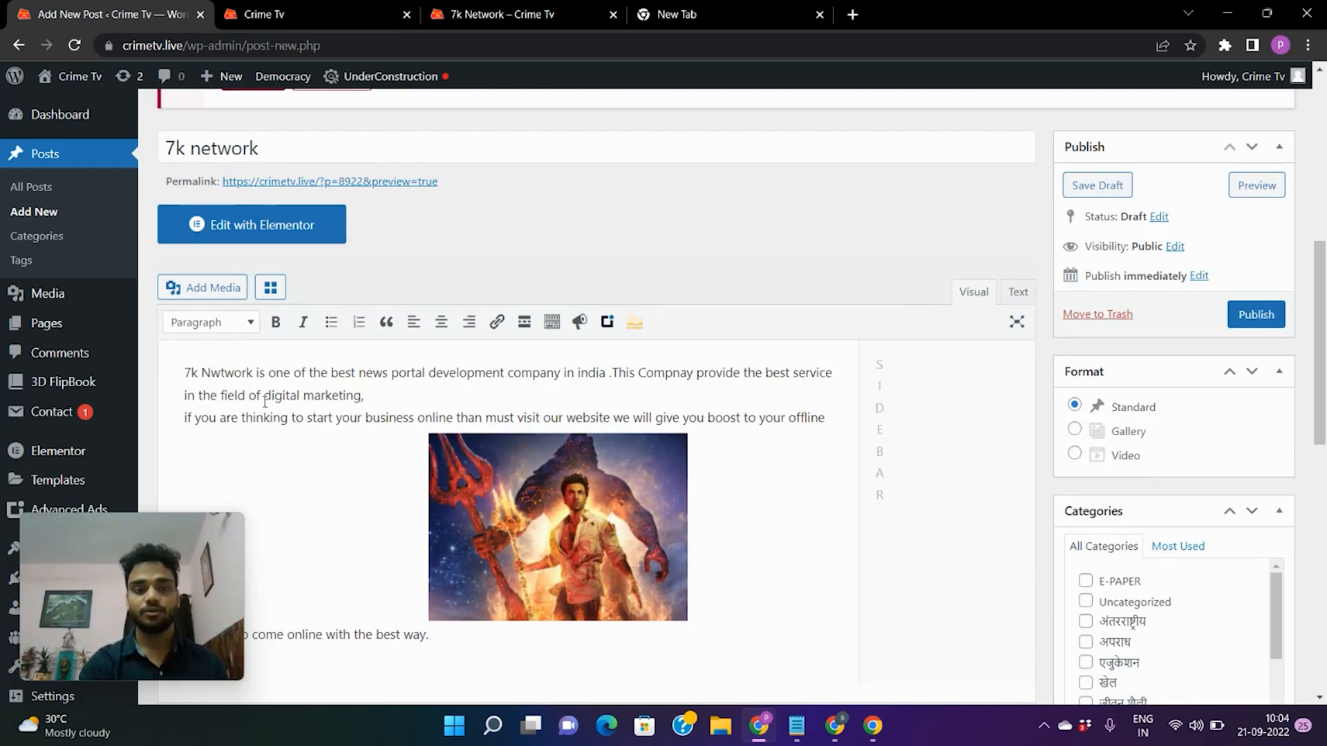
{"action": "scroll", "coordinate": [711, 541], "scroll_direction": "down", "scroll_amount": 1}
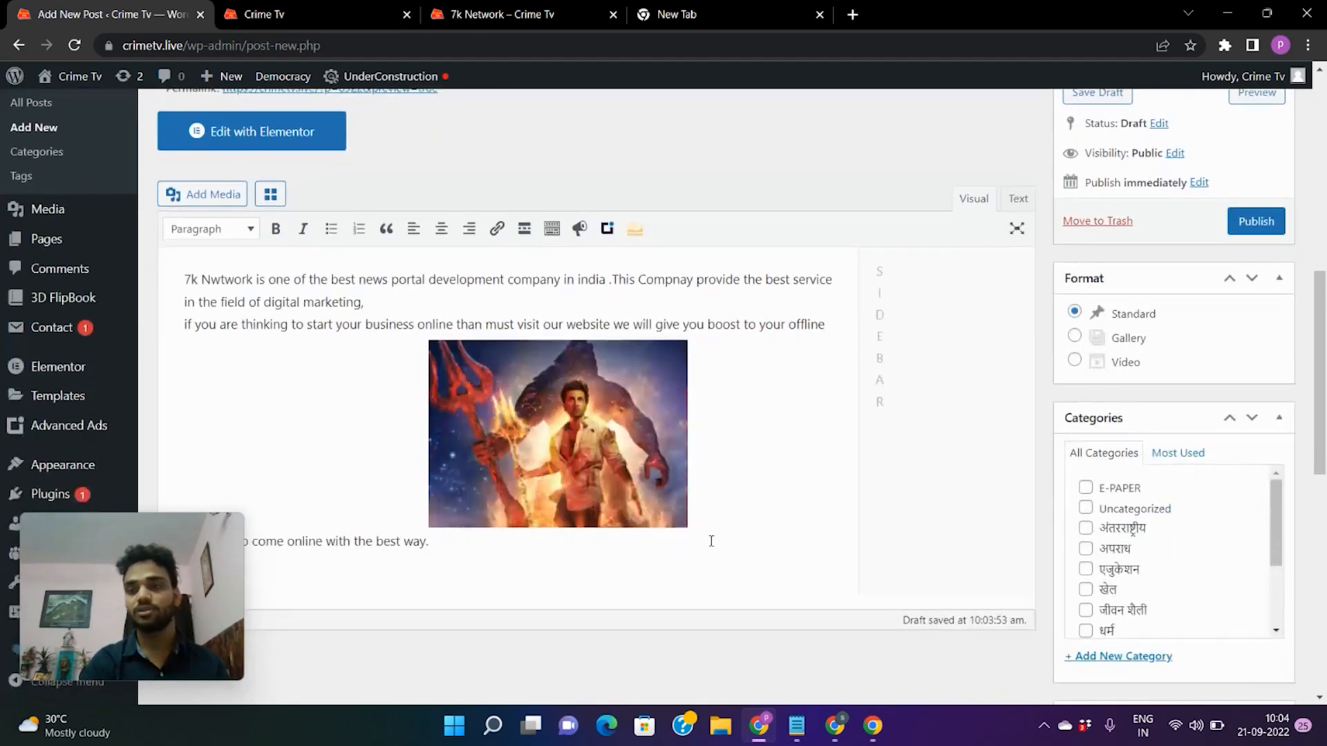
{"action": "scroll", "coordinate": [1220, 562], "scroll_direction": "down", "scroll_amount": 3}
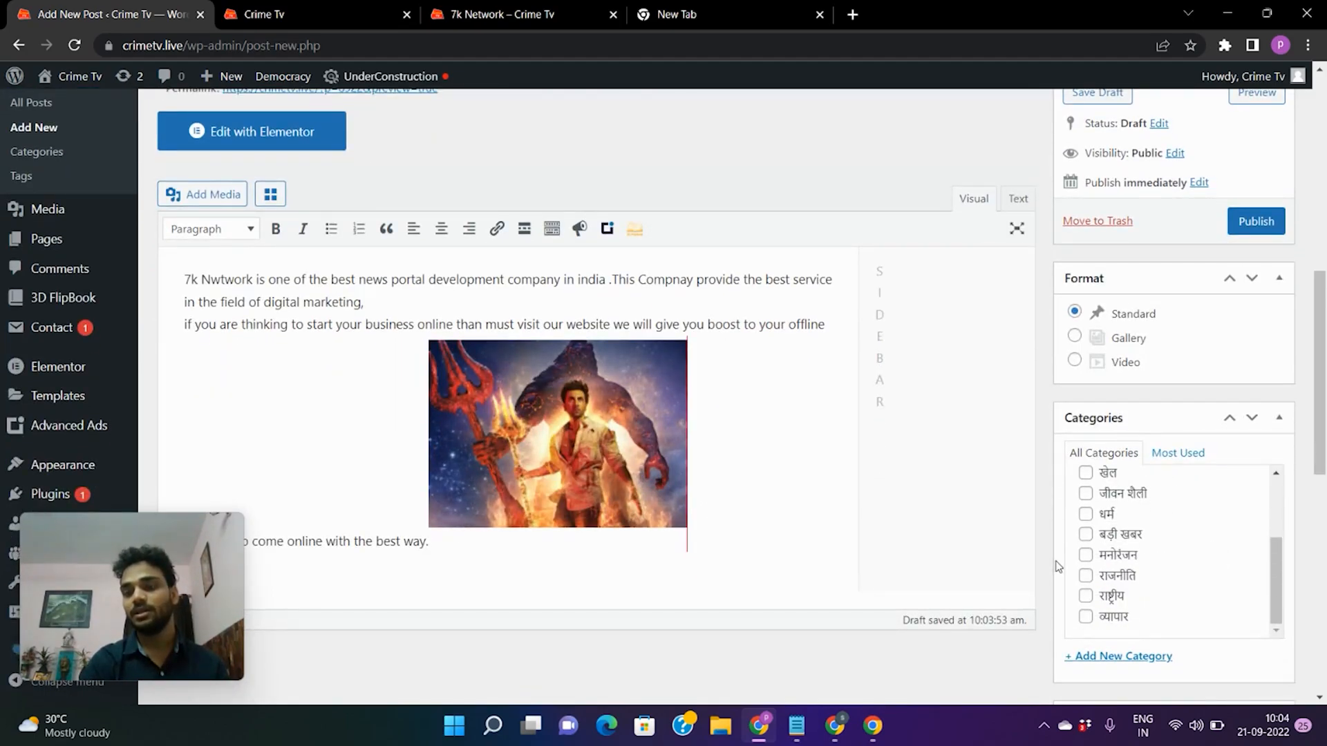
{"action": "scroll", "coordinate": [1056, 561], "scroll_direction": "down", "scroll_amount": 2}
{"action": "scroll", "coordinate": [1105, 422], "scroll_direction": "up", "scroll_amount": 4}
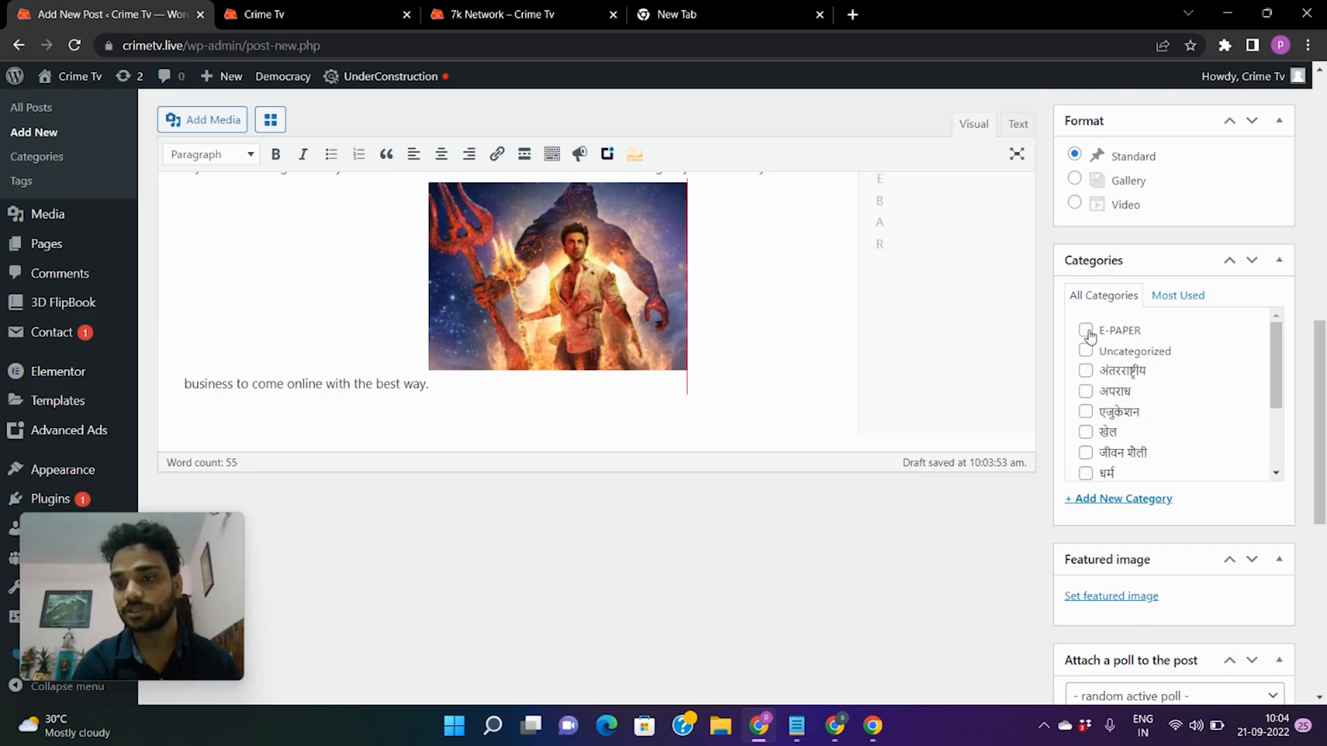
{"action": "left_click", "coordinate": [1085, 391]}
{"action": "left_click", "coordinate": [1086, 412]}
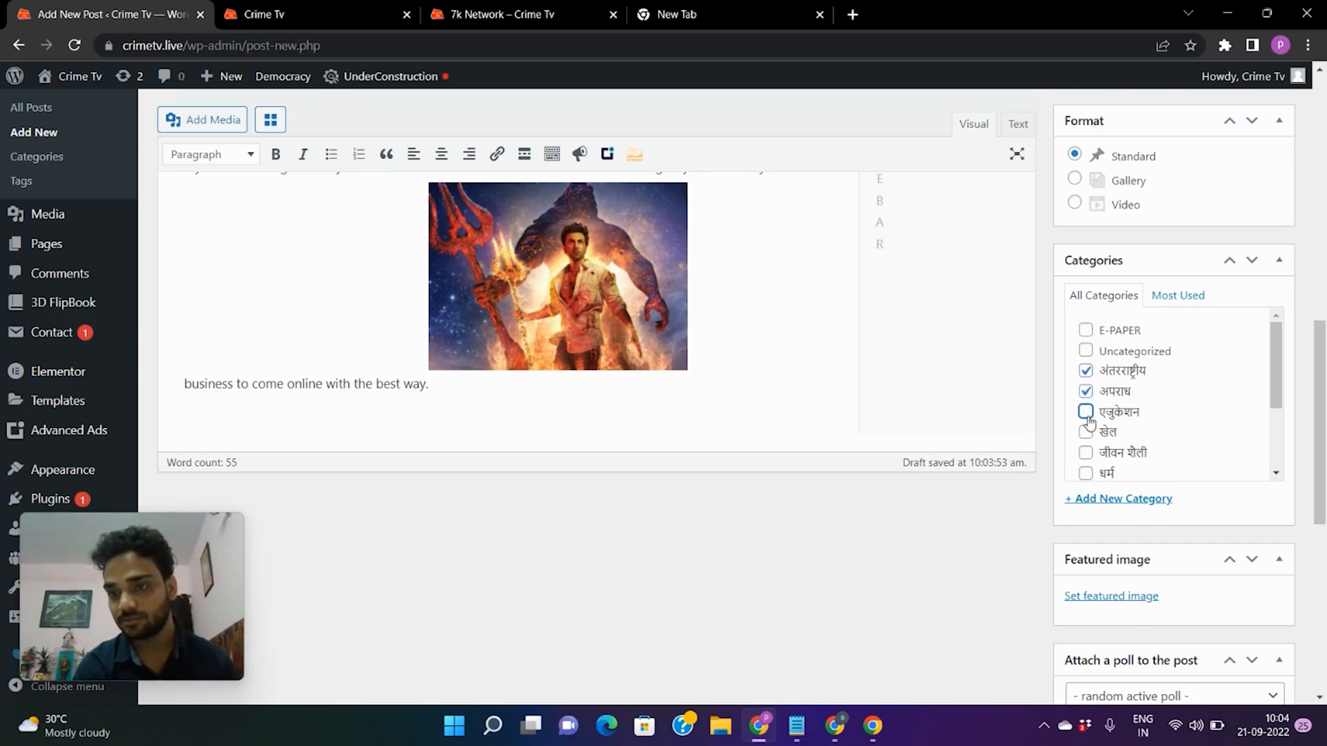
{"action": "left_click", "coordinate": [1086, 436]}
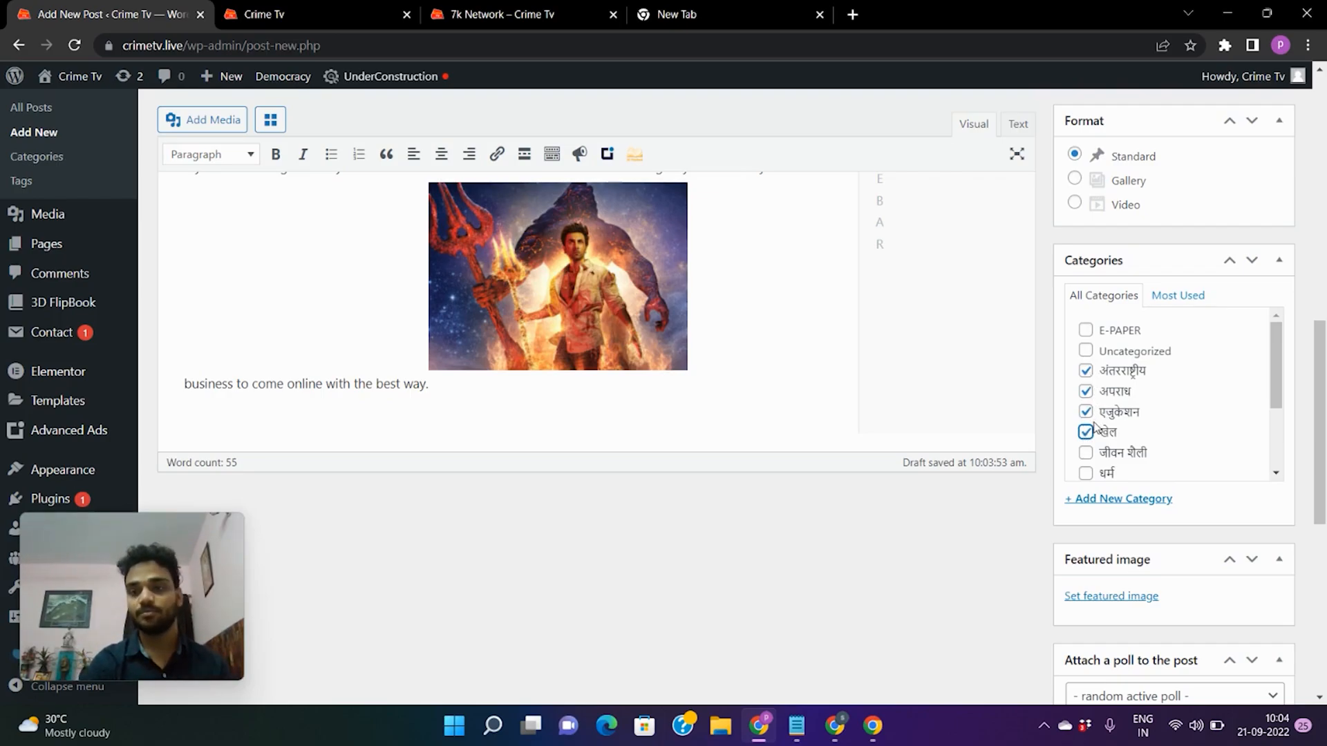
{"action": "scroll", "coordinate": [1154, 436], "scroll_direction": "down", "scroll_amount": 2}
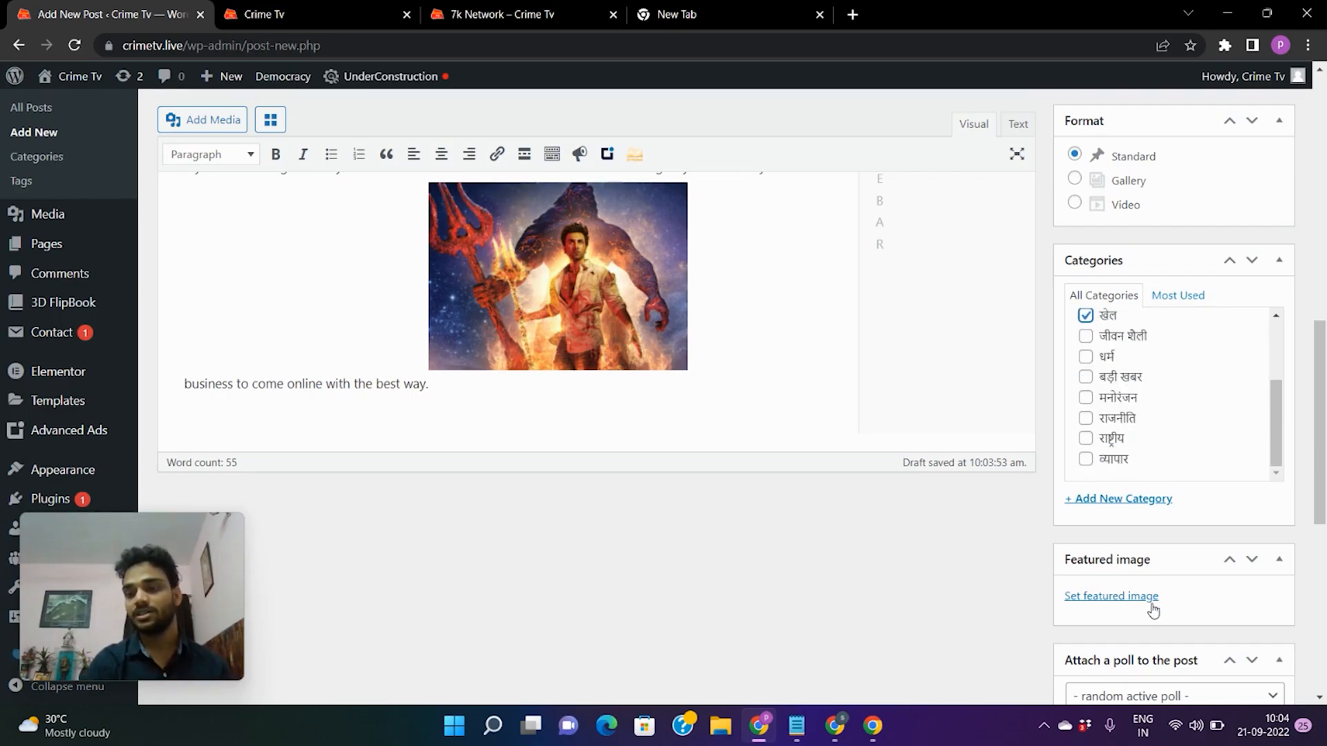
{"action": "scroll", "coordinate": [1153, 608], "scroll_direction": "down", "scroll_amount": 2}
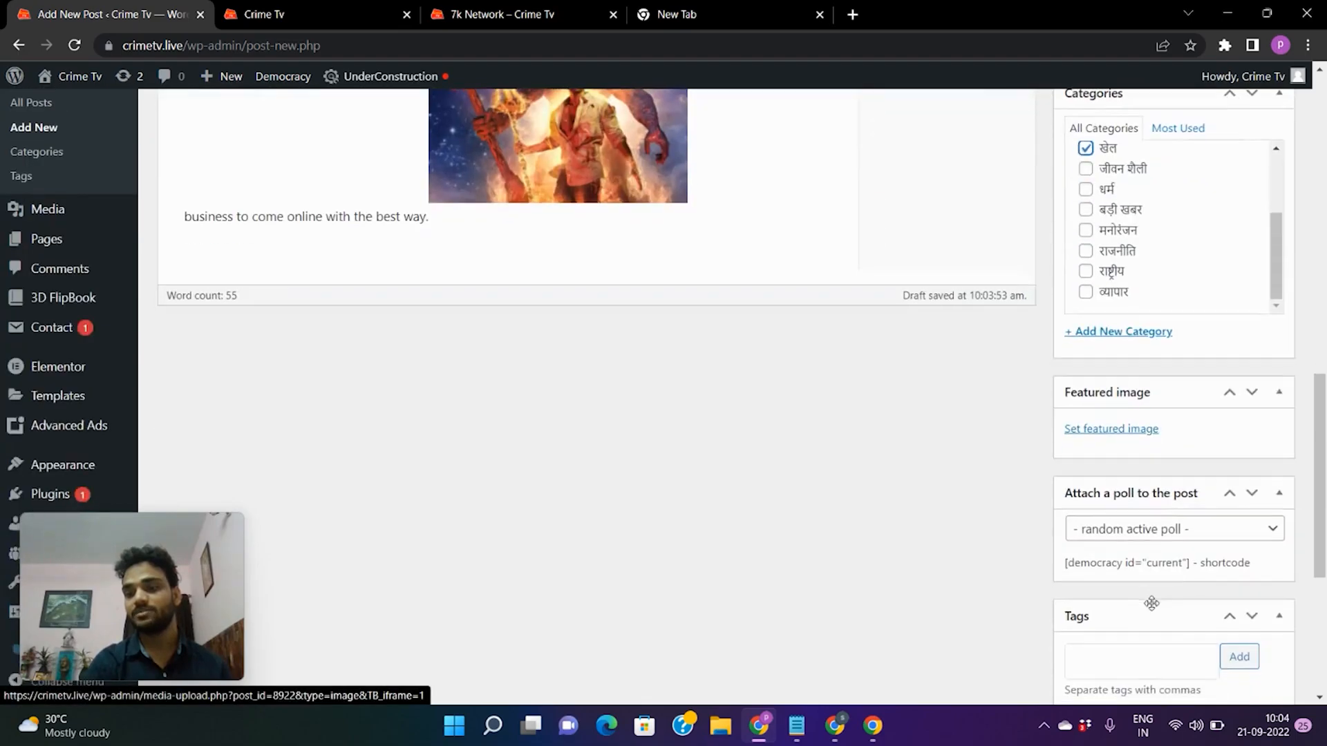
Choose the Brahmastra trident poster from the Media Library as the featured image.
{"action": "left_click", "coordinate": [1140, 431]}
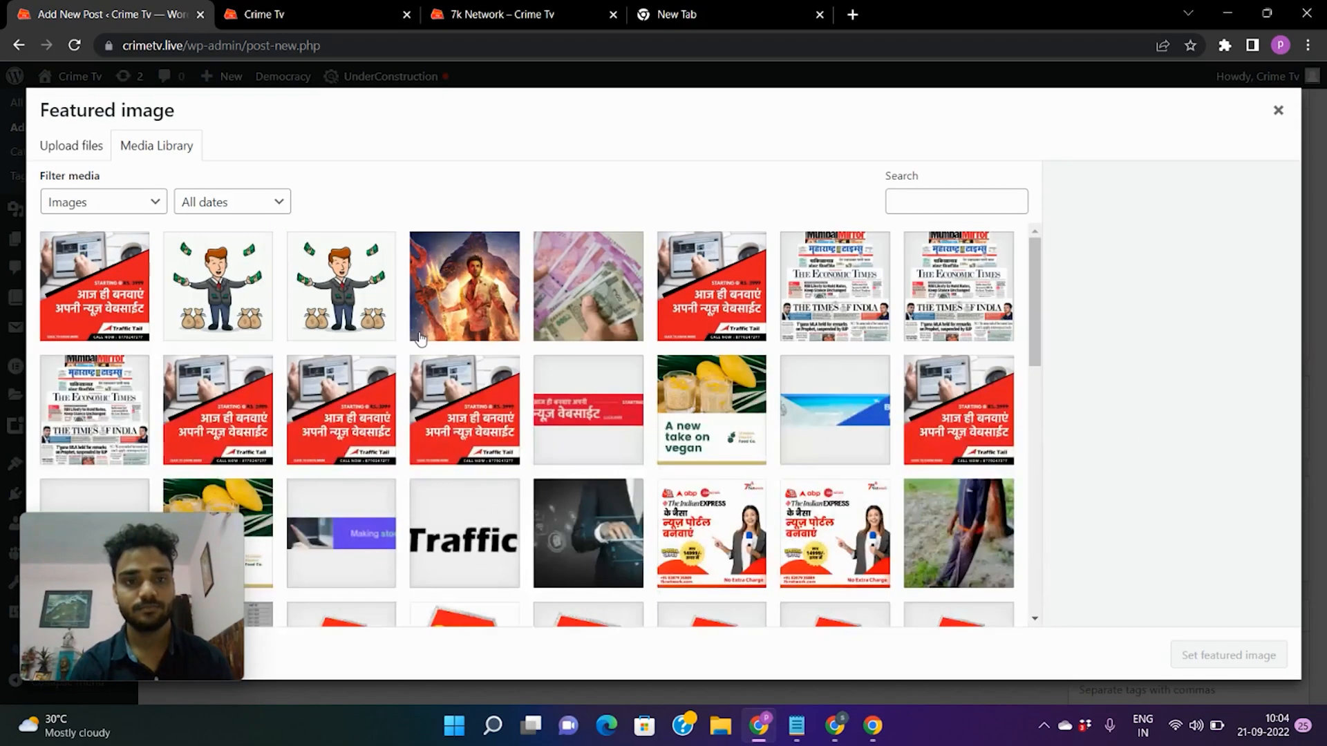
{"action": "left_click", "coordinate": [484, 325]}
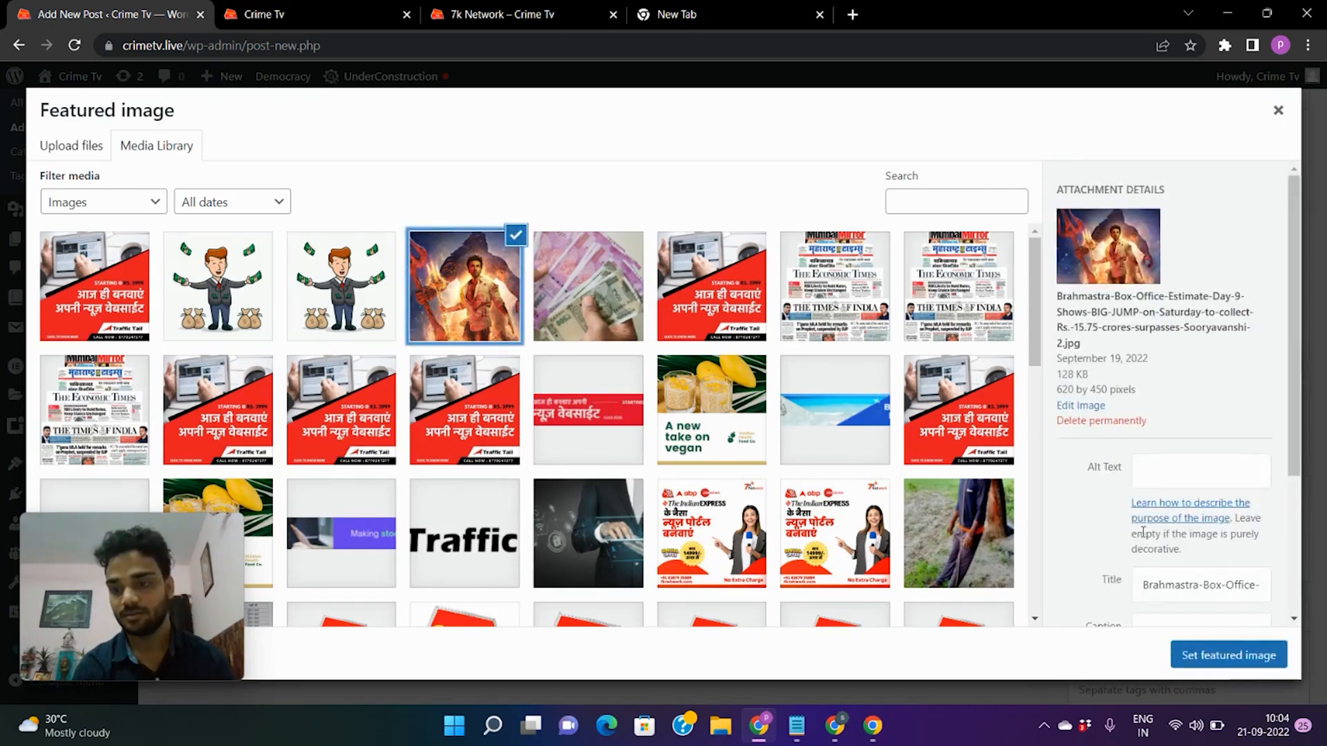
{"action": "left_click", "coordinate": [1259, 660]}
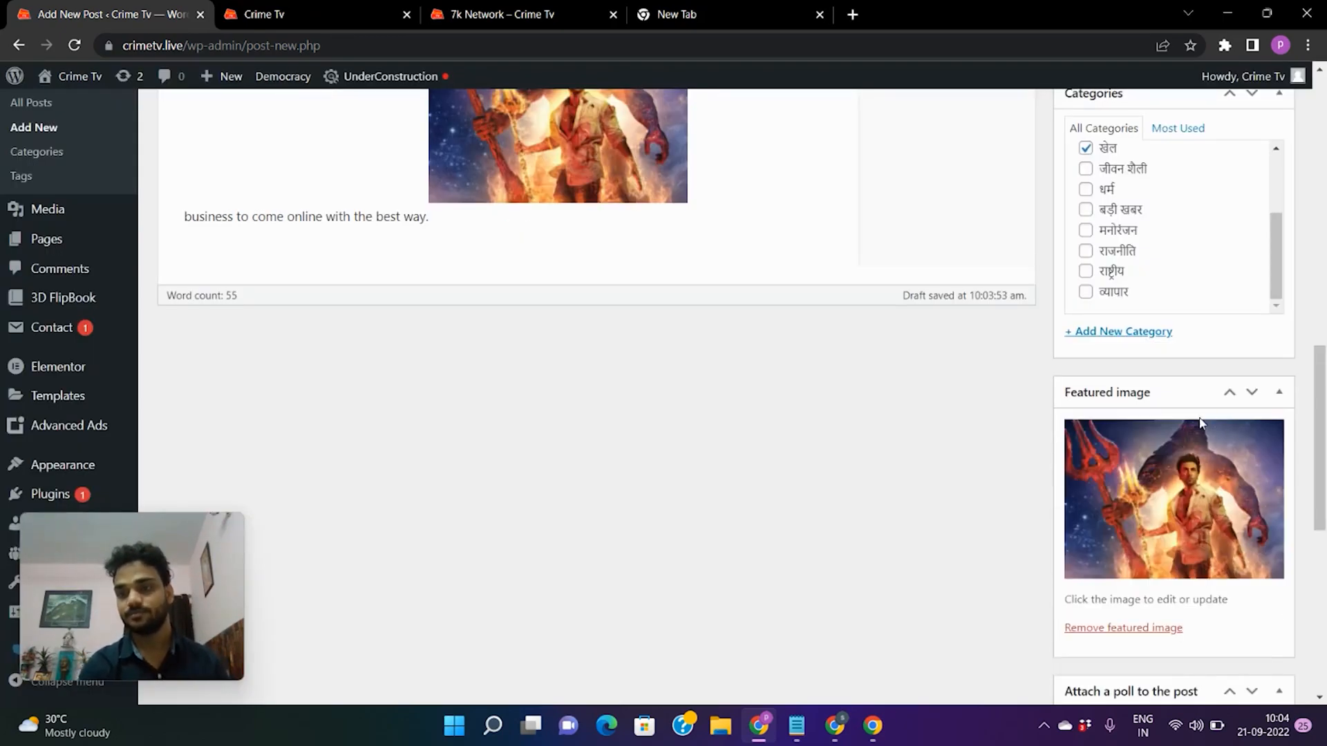
{"action": "scroll", "coordinate": [1189, 497], "scroll_direction": "down", "scroll_amount": 8}
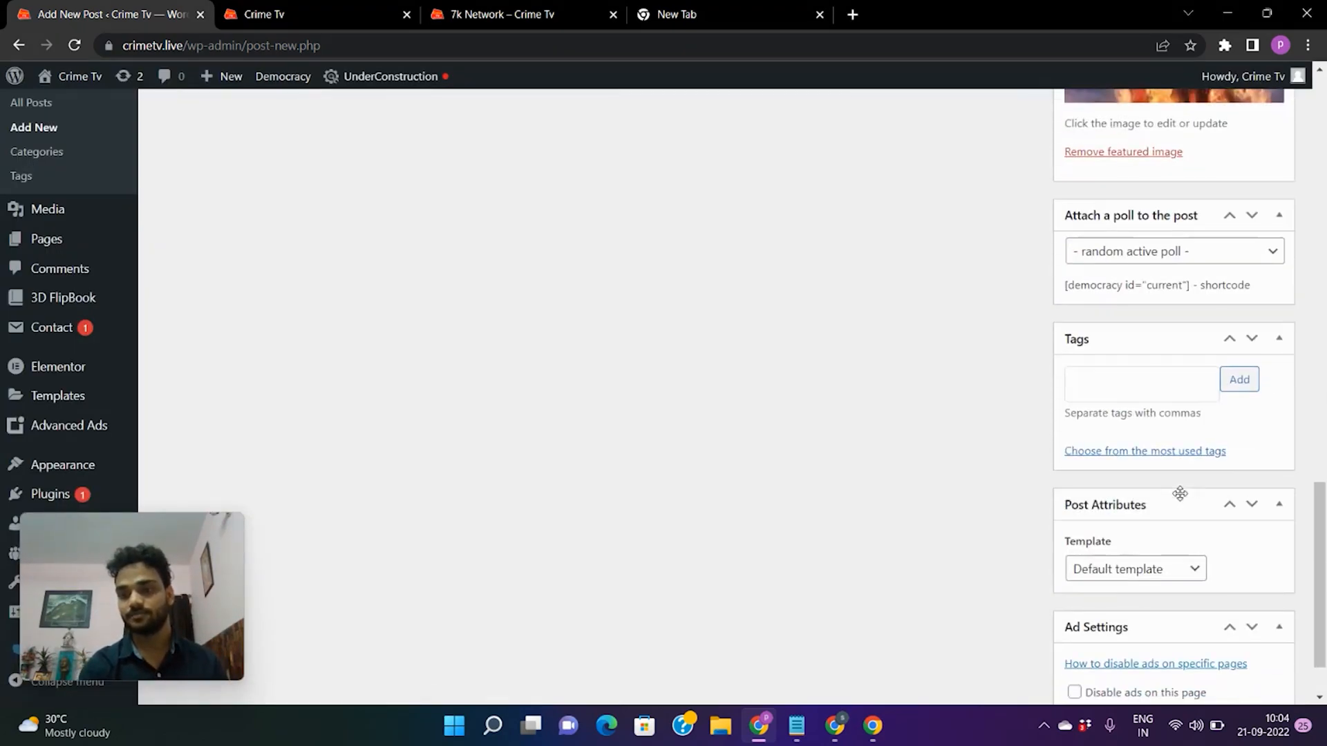
{"action": "scroll", "coordinate": [1182, 500], "scroll_direction": "down", "scroll_amount": 1}
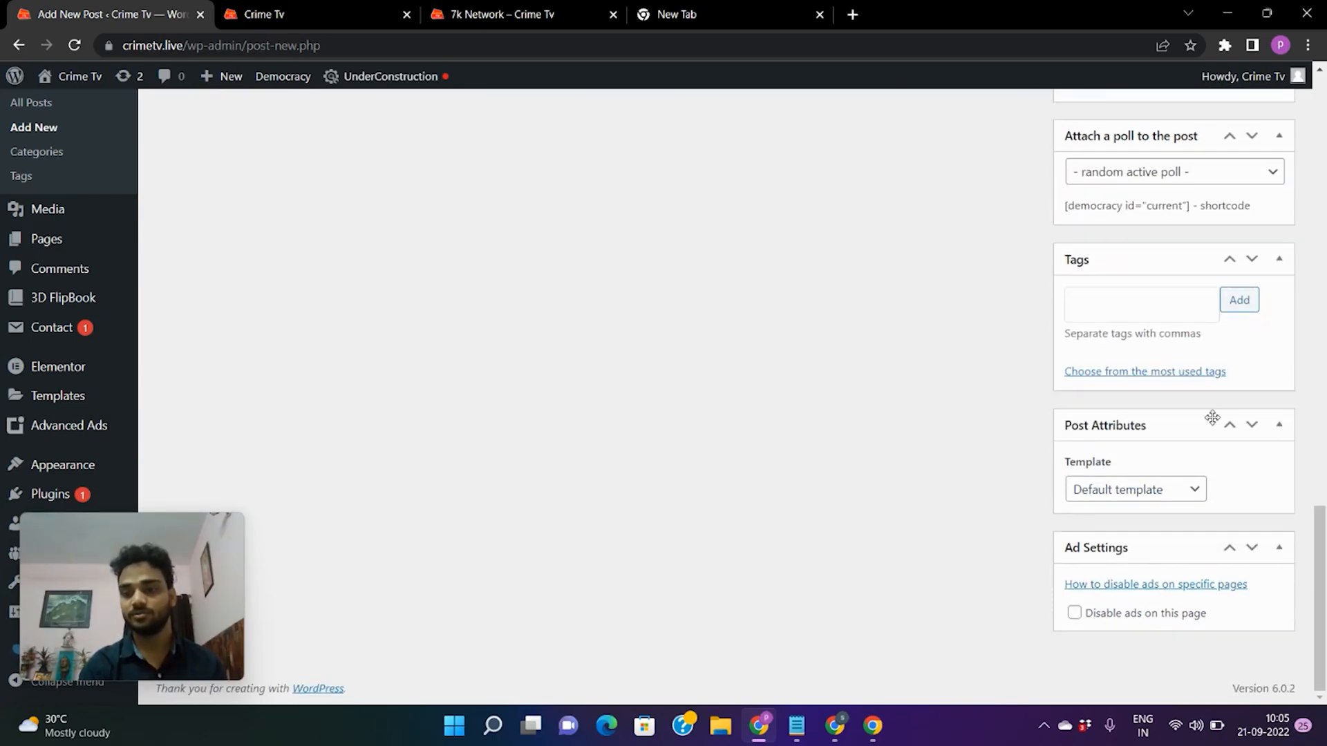
{"action": "scroll", "coordinate": [1212, 418], "scroll_direction": "up", "scroll_amount": 8}
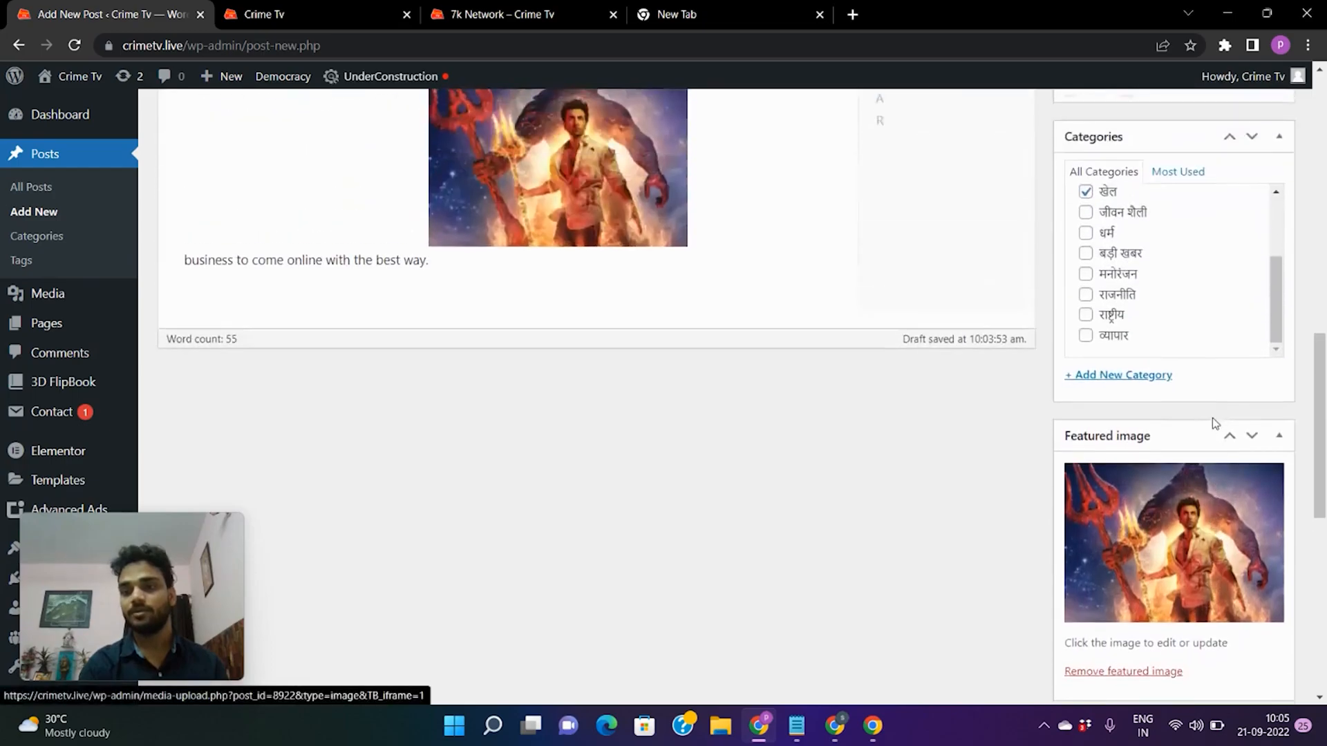
{"action": "scroll", "coordinate": [1213, 422], "scroll_direction": "up", "scroll_amount": 6}
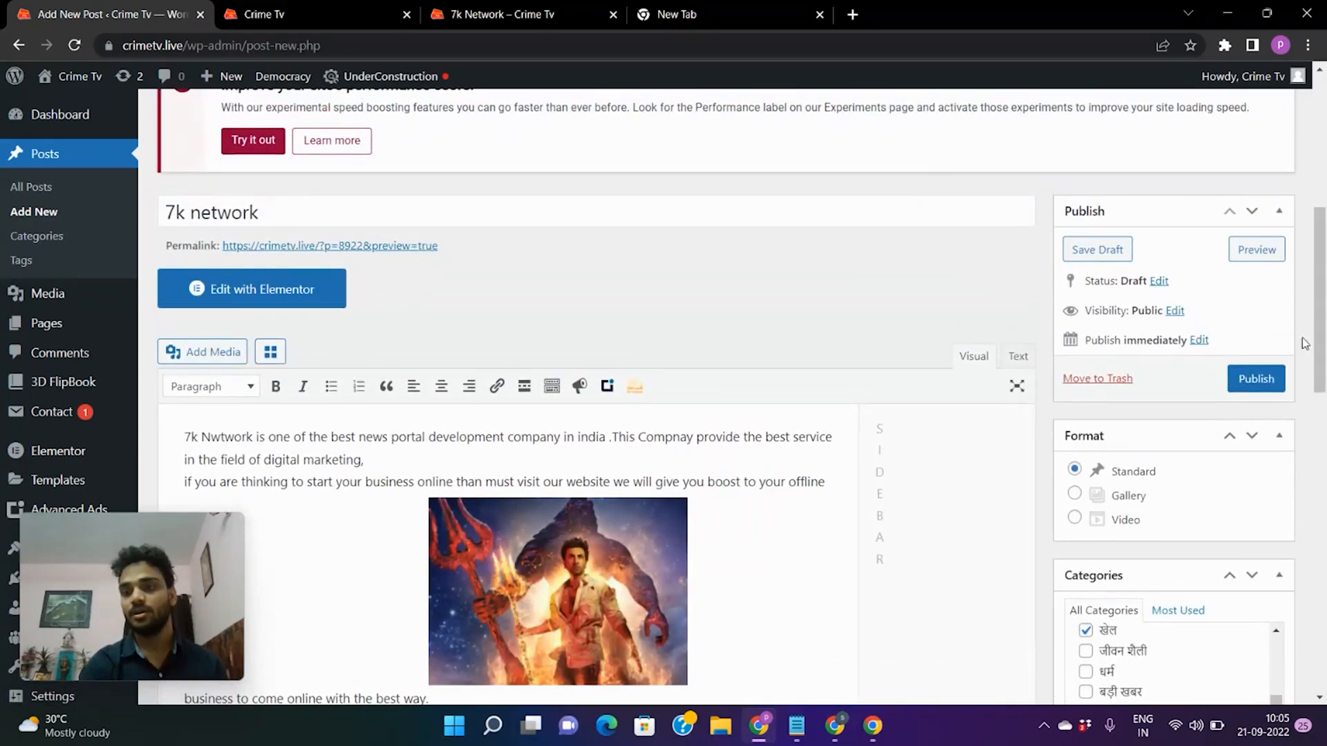
Publish the 7k network post, giving it the live archives/8922 permalink.
{"action": "left_click", "coordinate": [1263, 386]}
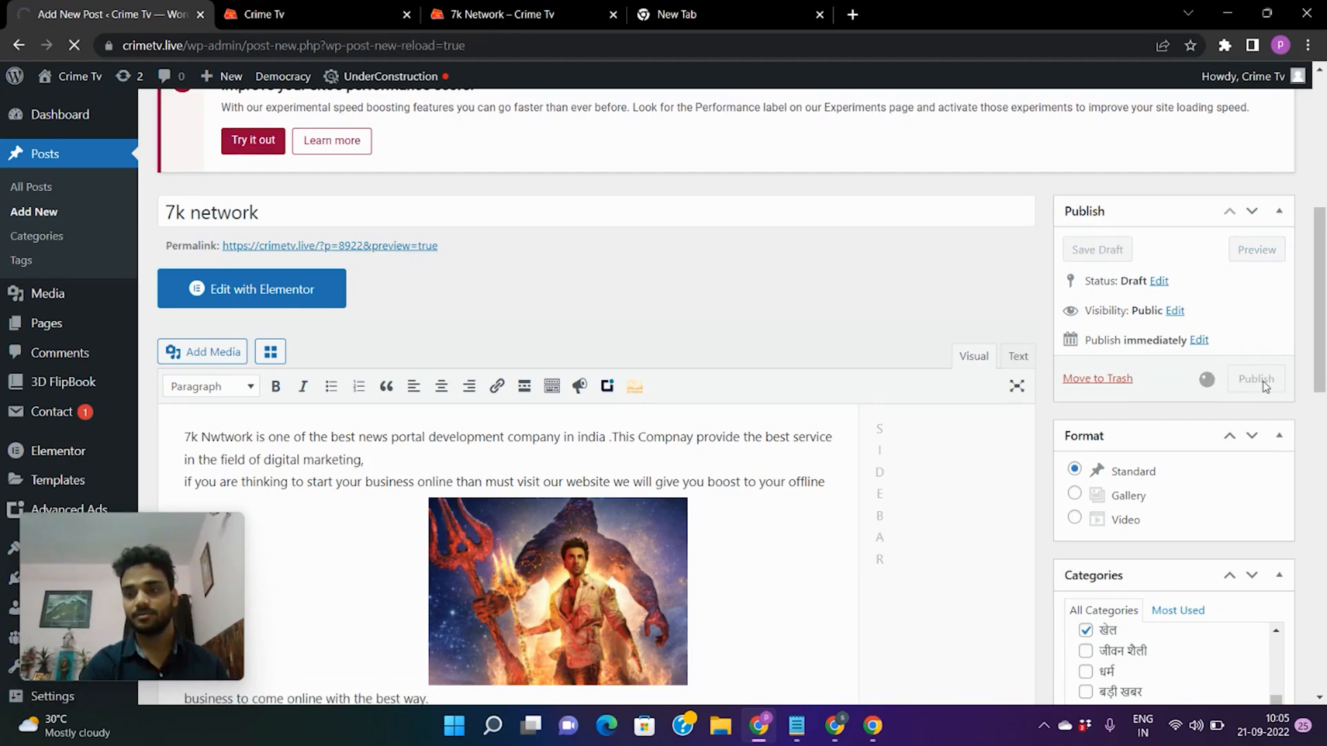
{"action": "scroll", "coordinate": [935, 373], "scroll_direction": "down", "scroll_amount": 3}
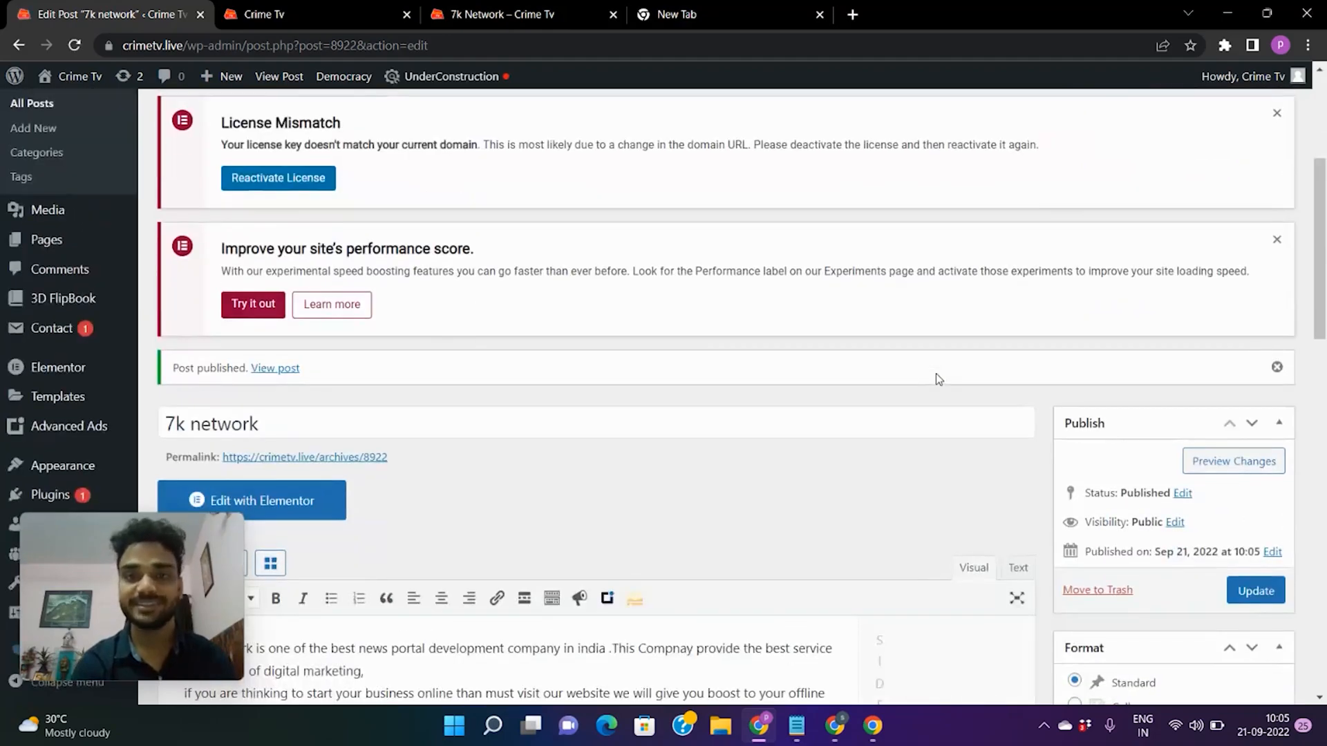
{"action": "scroll", "coordinate": [935, 373], "scroll_direction": "down", "scroll_amount": 2}
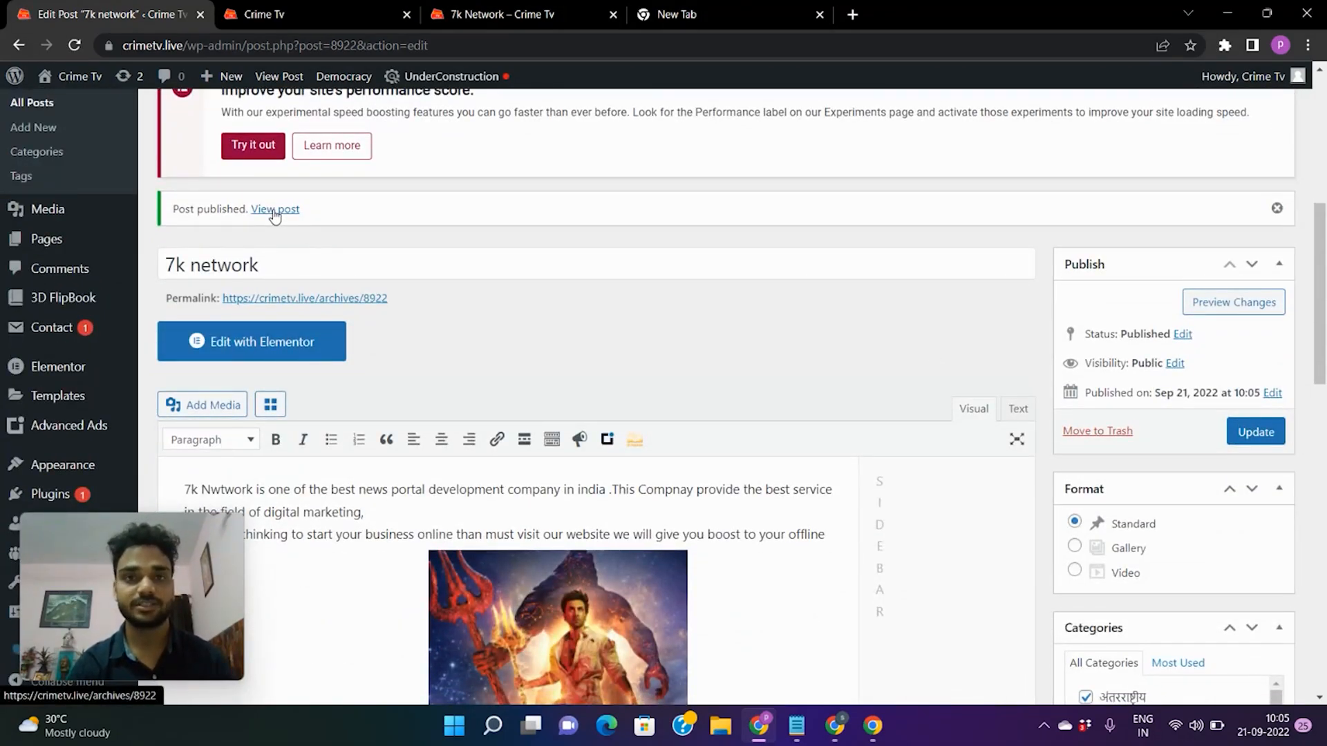
{"action": "left_click", "coordinate": [279, 10]}
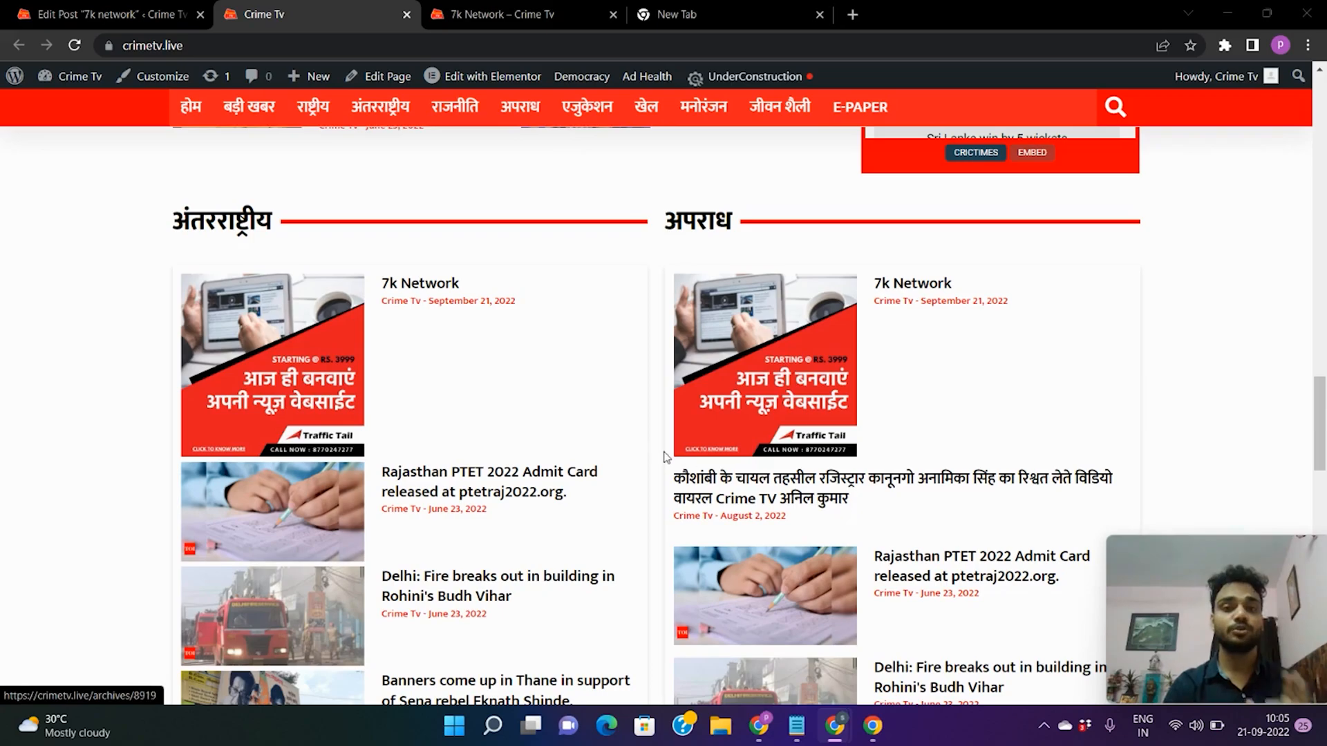
Reload the Crime Tv homepage and point out the new post under the अंतरराष्ट्रीय and अपराध sections.
{"action": "scroll", "coordinate": [842, 505], "scroll_direction": "up", "scroll_amount": 20}
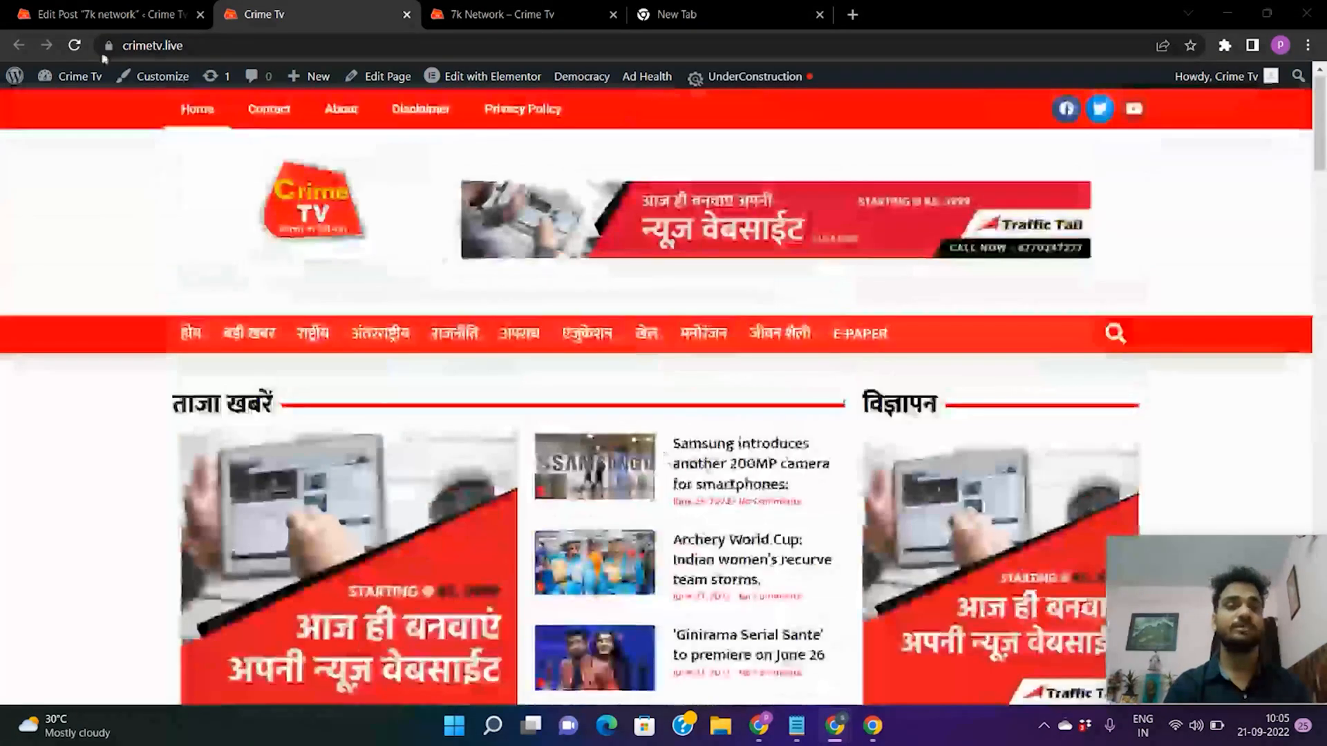
{"action": "left_click", "coordinate": [75, 46]}
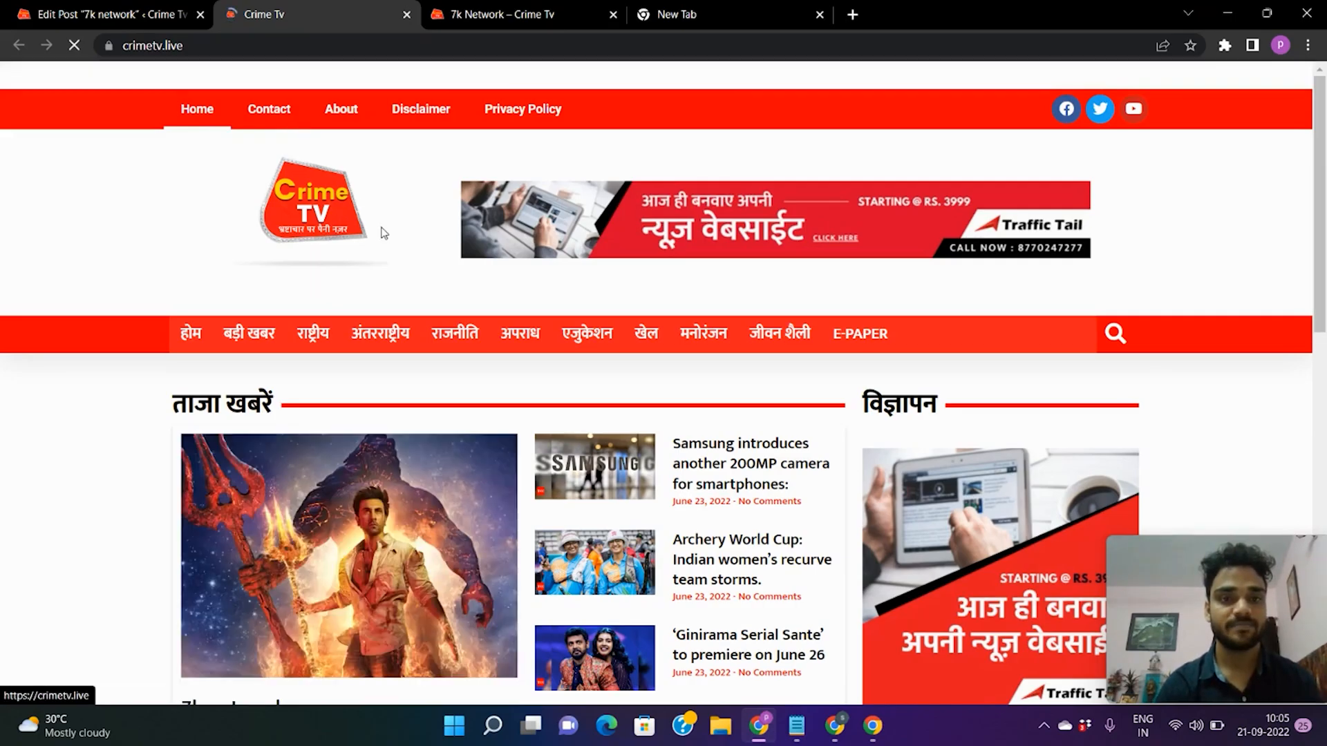
{"action": "scroll", "coordinate": [402, 354], "scroll_direction": "down", "scroll_amount": 2}
{"action": "scroll", "coordinate": [402, 354], "scroll_direction": "down", "scroll_amount": 15}
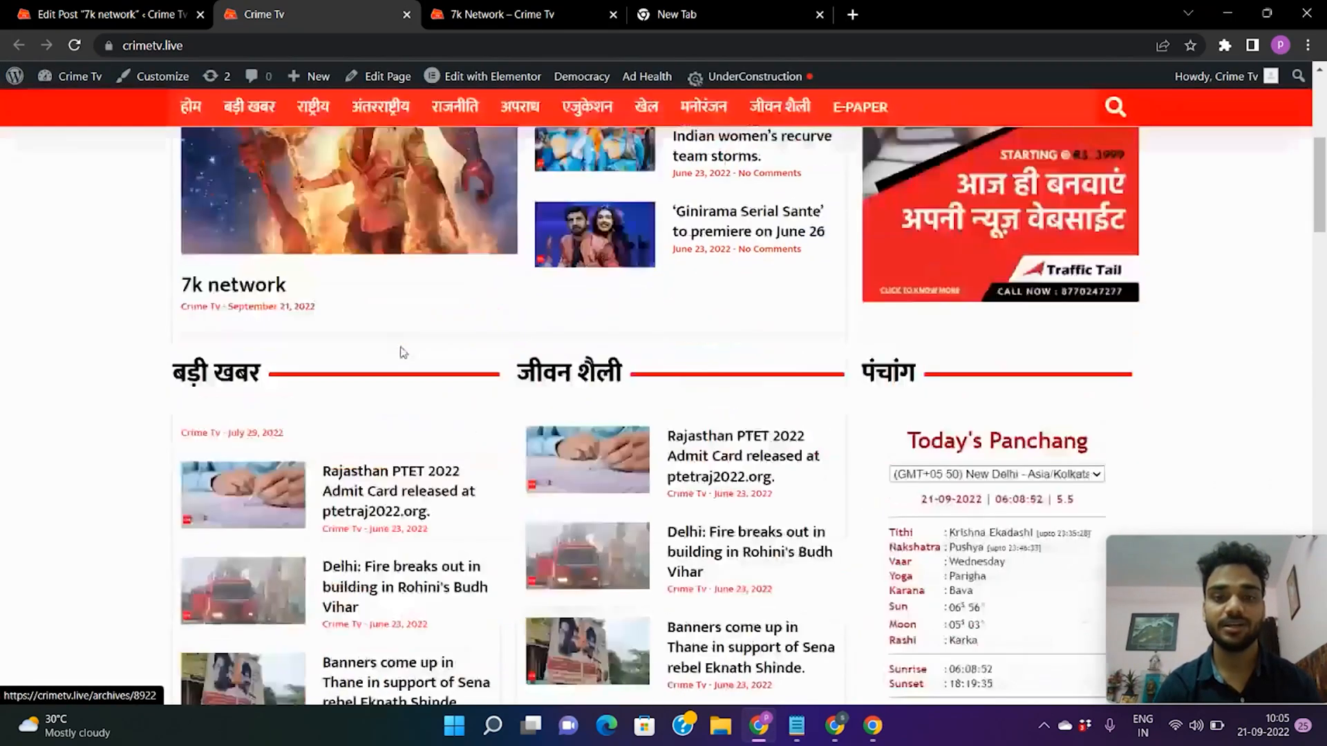
{"action": "scroll", "coordinate": [402, 352], "scroll_direction": "down", "scroll_amount": 6}
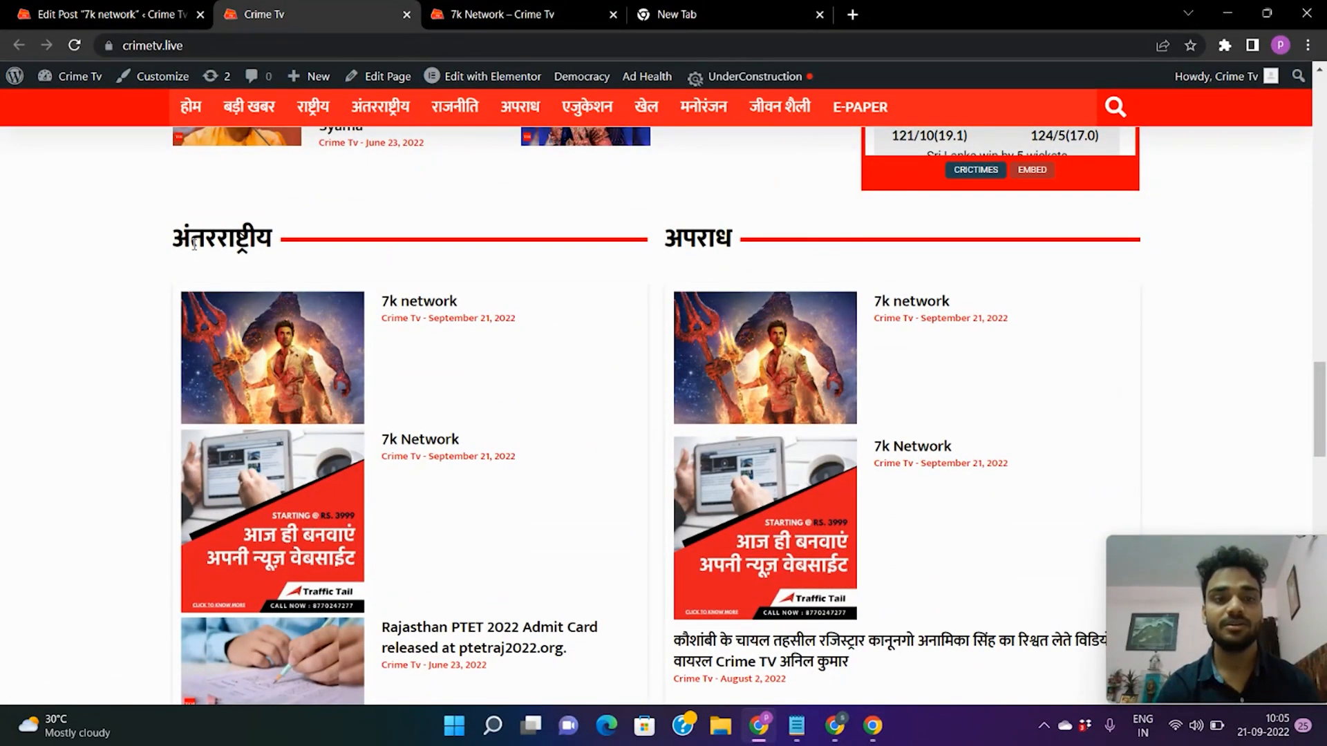
{"action": "double_click", "coordinate": [195, 242]}
{"action": "double_click", "coordinate": [702, 248]}
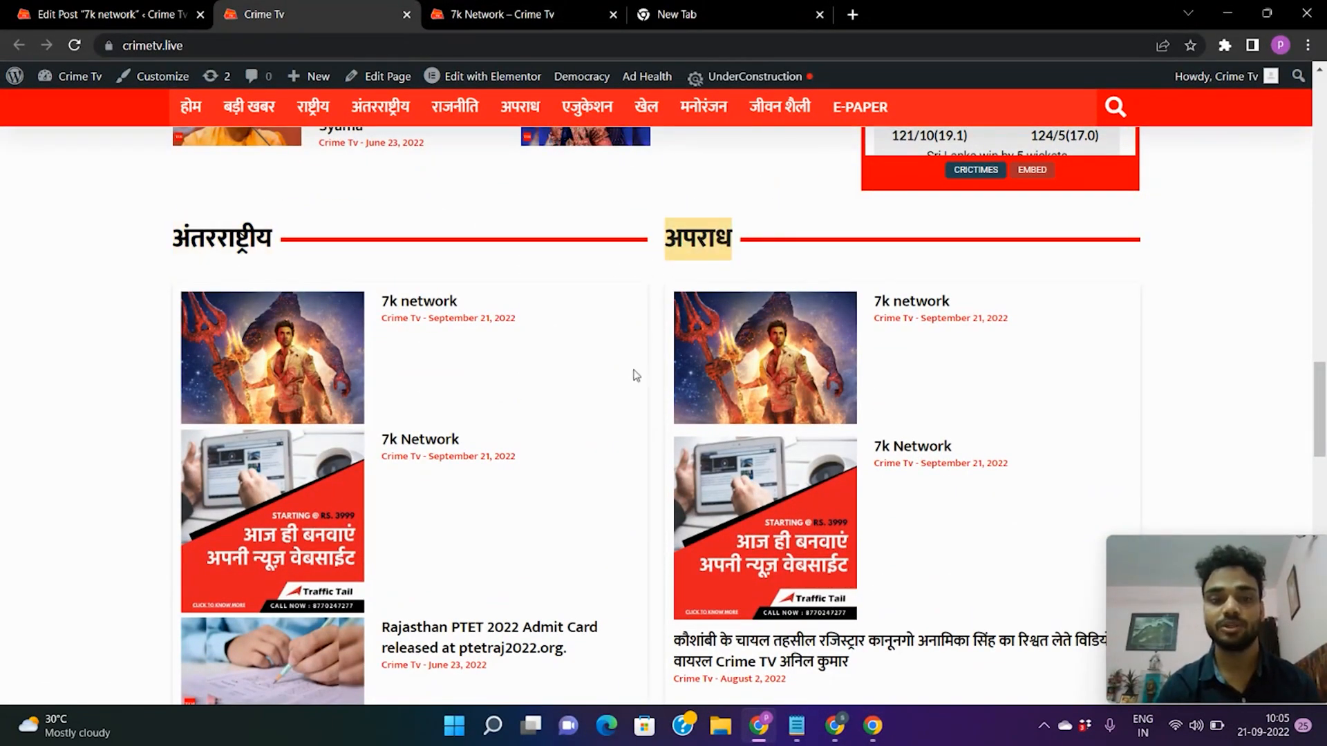
Find the 7k network post under शिक्षा and खेल and open its article page.
{"action": "scroll", "coordinate": [635, 375], "scroll_direction": "down", "scroll_amount": 7}
{"action": "scroll", "coordinate": [463, 385], "scroll_direction": "down", "scroll_amount": 5}
{"action": "scroll", "coordinate": [463, 385], "scroll_direction": "down", "scroll_amount": 1}
{"action": "scroll", "coordinate": [456, 415], "scroll_direction": "up", "scroll_amount": 2}
{"action": "scroll", "coordinate": [443, 446], "scroll_direction": "up", "scroll_amount": 6}
{"action": "scroll", "coordinate": [443, 446], "scroll_direction": "up", "scroll_amount": 4}
{"action": "scroll", "coordinate": [442, 446], "scroll_direction": "down", "scroll_amount": 9}
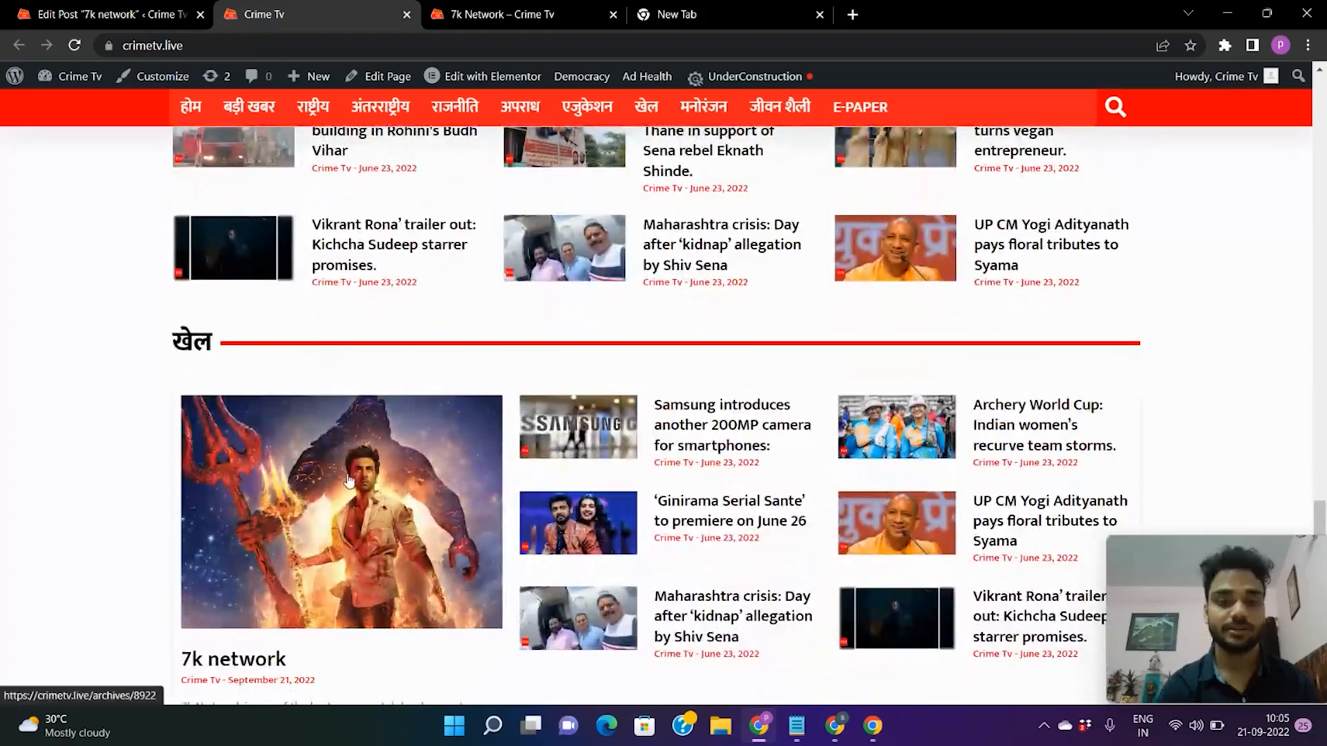
{"action": "right_click", "coordinate": [349, 481]}
{"action": "left_click", "coordinate": [304, 489]}
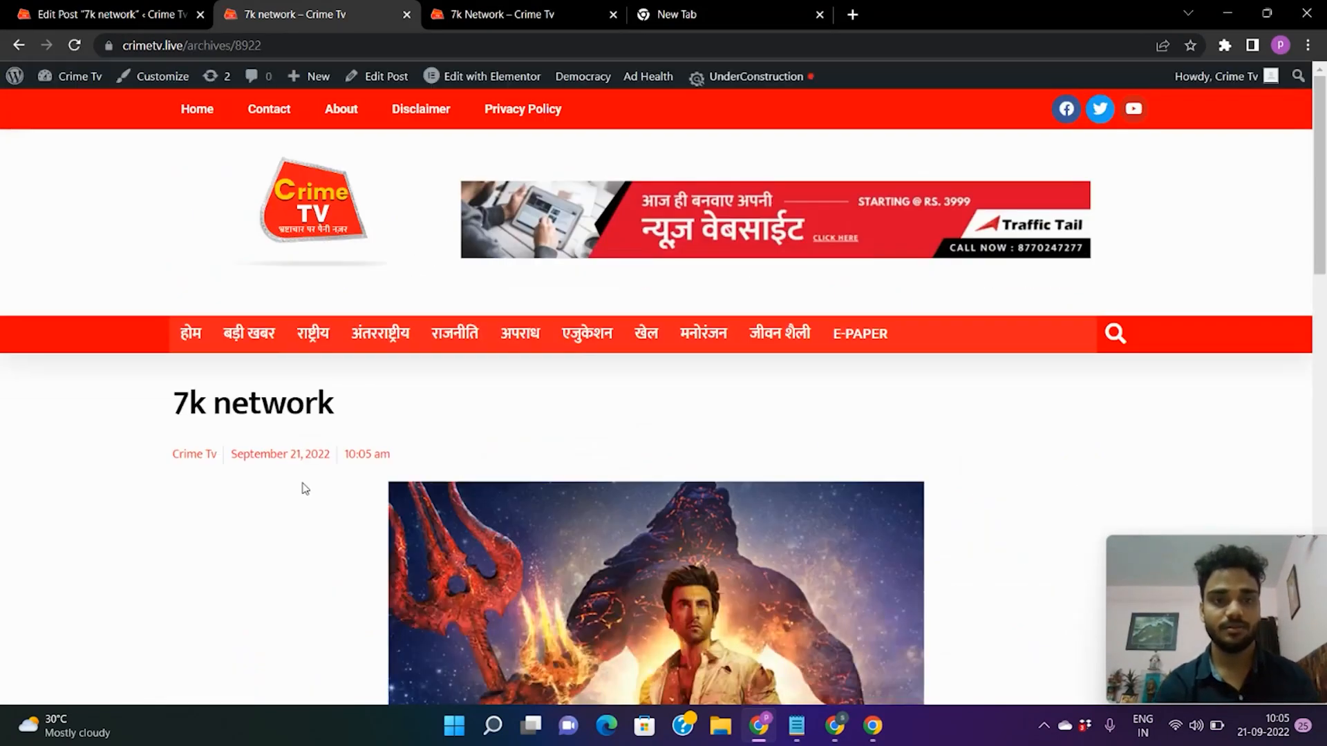
Scroll through the live 7k network article's poster and description, highlighting a word in the text.
{"action": "scroll", "coordinate": [577, 380], "scroll_direction": "down", "scroll_amount": 2}
{"action": "double_click", "coordinate": [188, 233]}
{"action": "scroll", "coordinate": [419, 261], "scroll_direction": "down", "scroll_amount": 3}
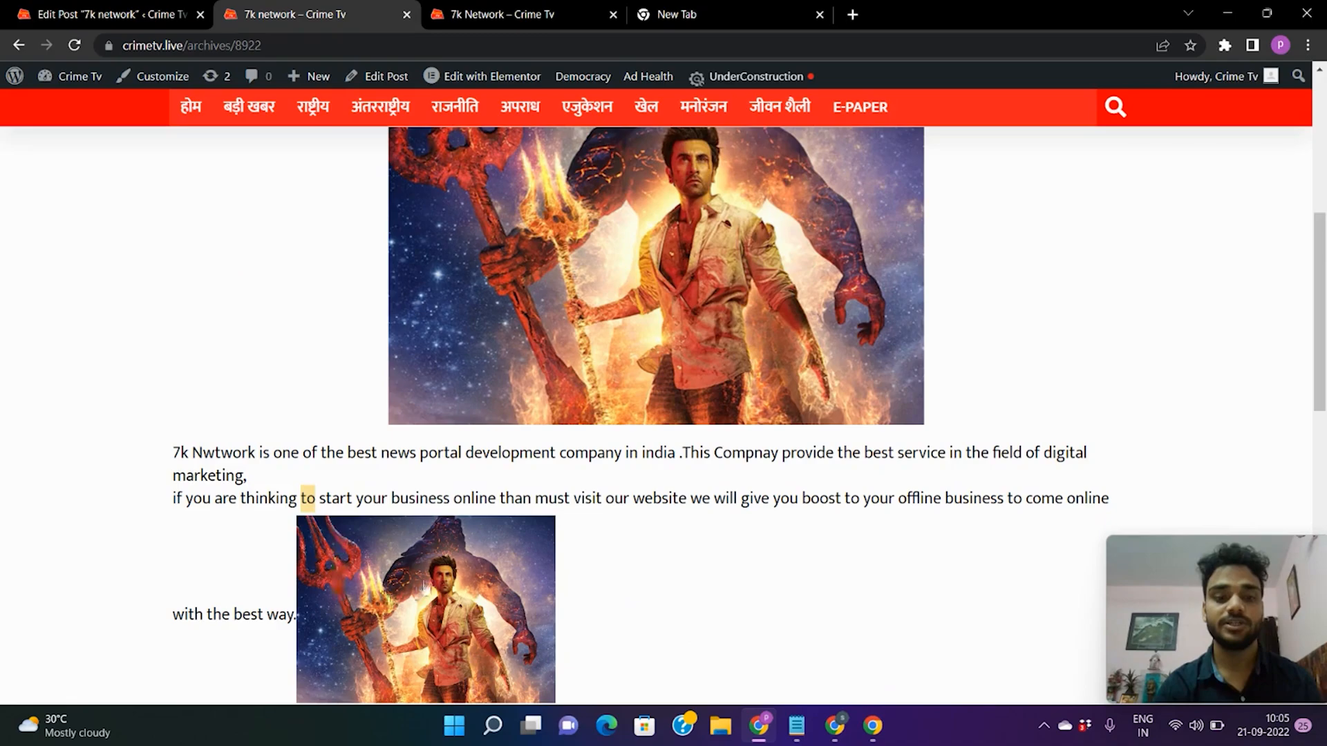
{"action": "scroll", "coordinate": [573, 528], "scroll_direction": "up", "scroll_amount": 2}
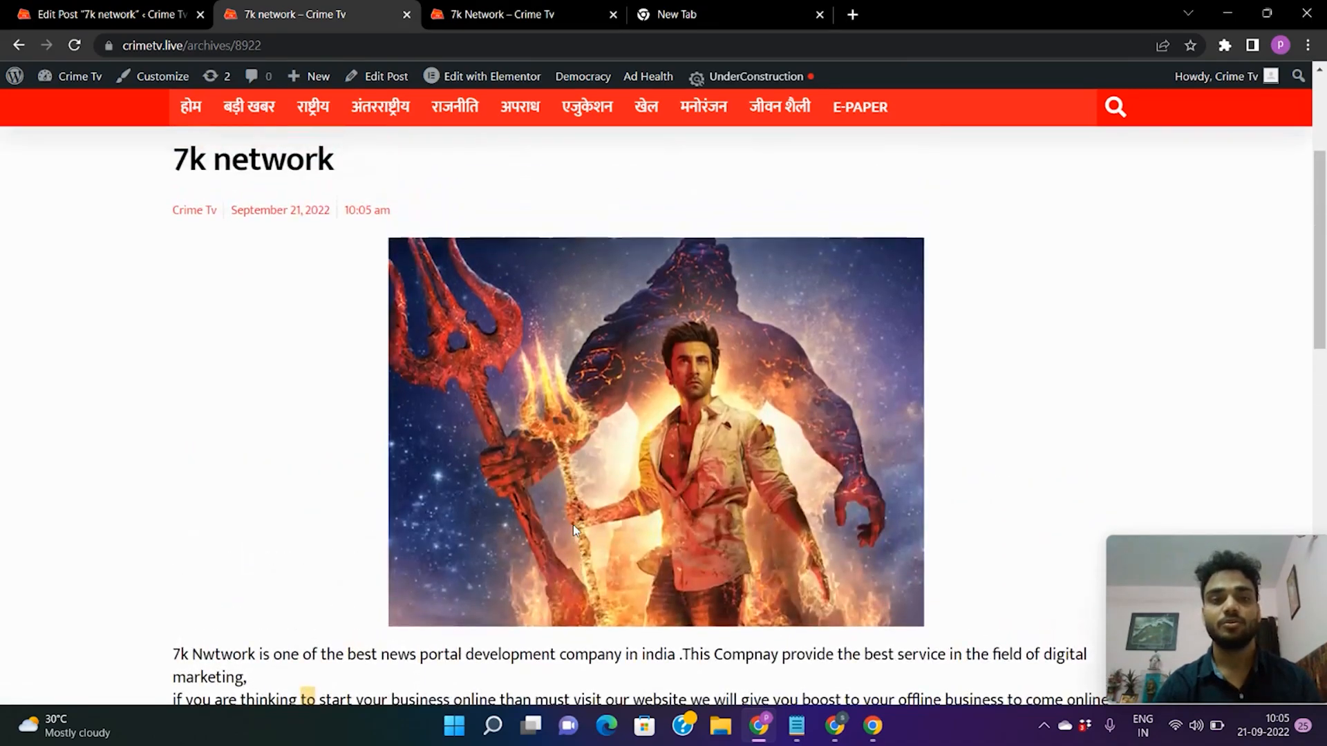